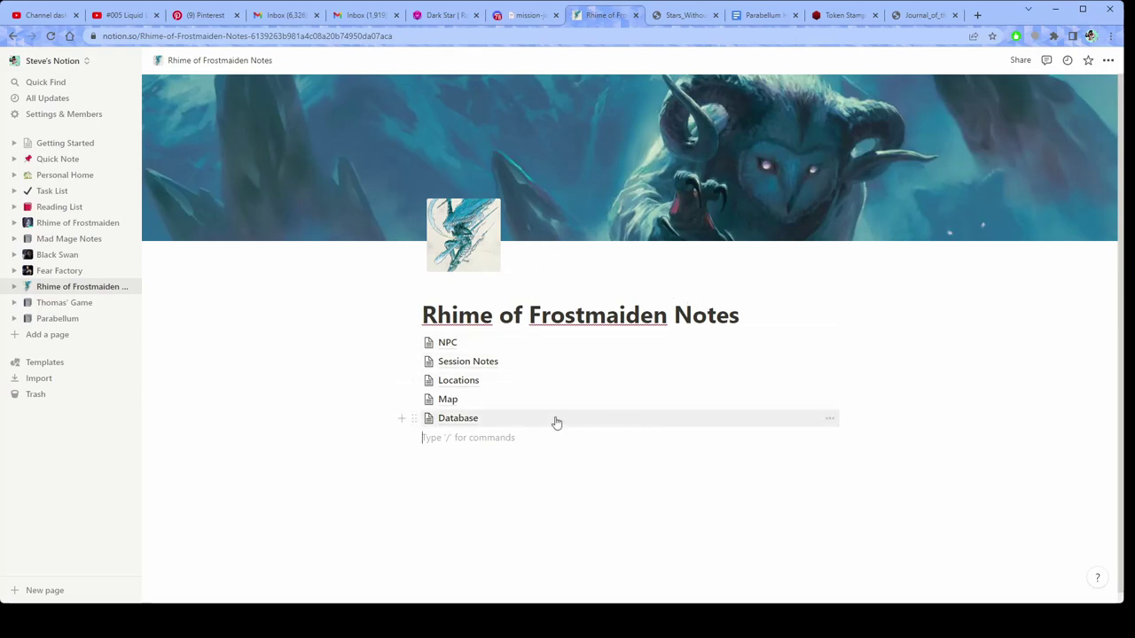
- Open the campaign's NPC database and open the Rourke entry as a page
click(497, 361)
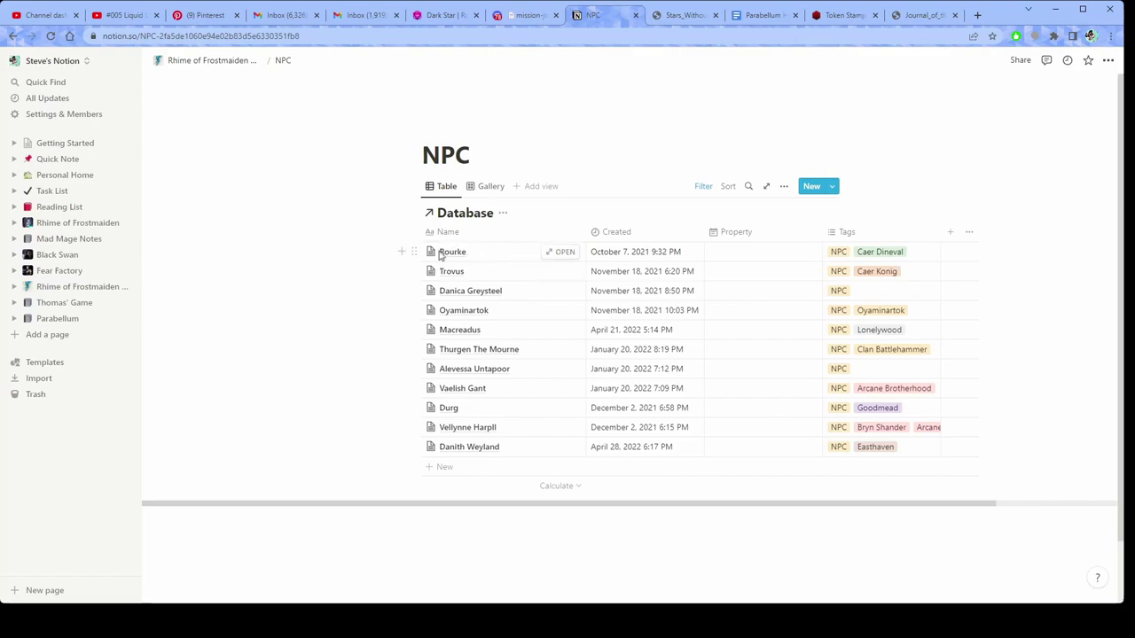
click(450, 255)
key(Escape)
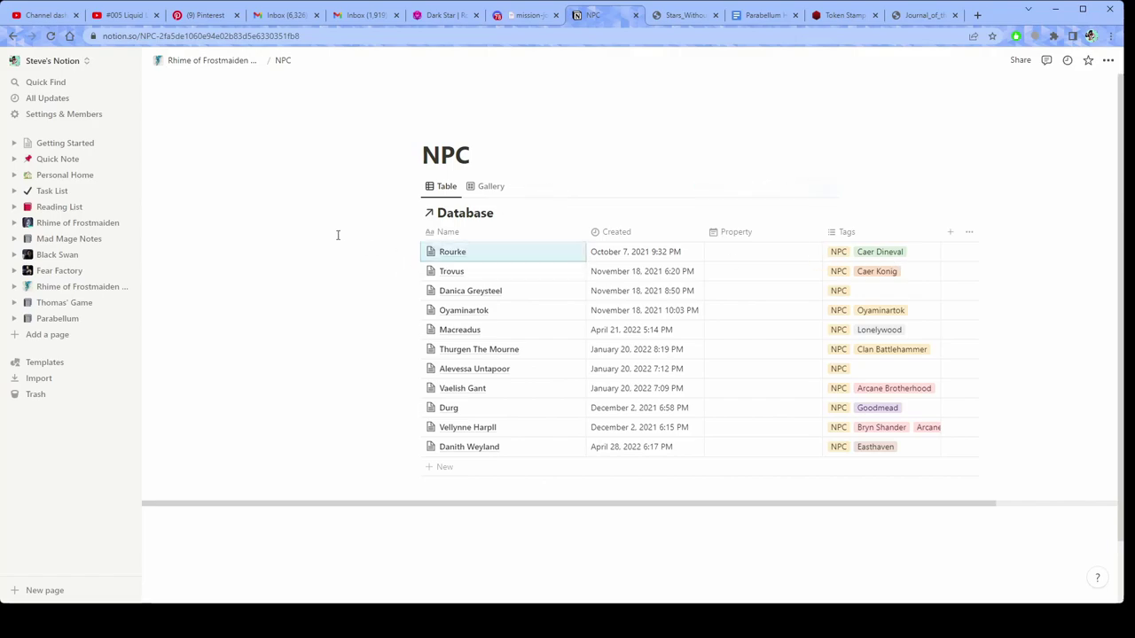
click(564, 255)
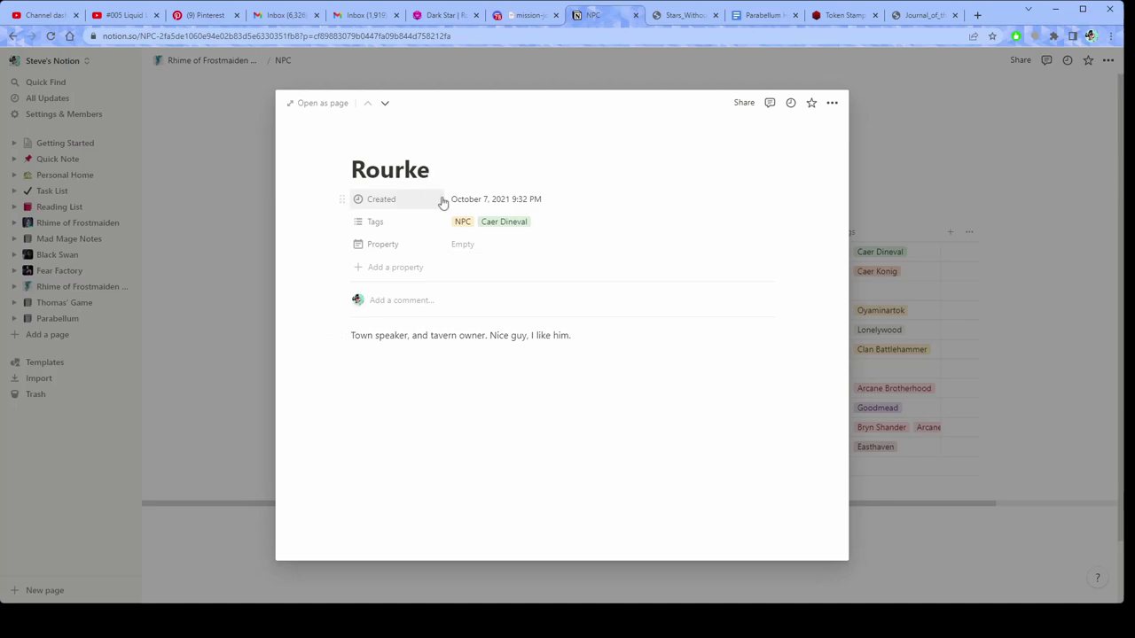
- Append 'Caer Dineval' to Rourke's note, link it to the Caer Dineval page, and follow it
click(621, 340)
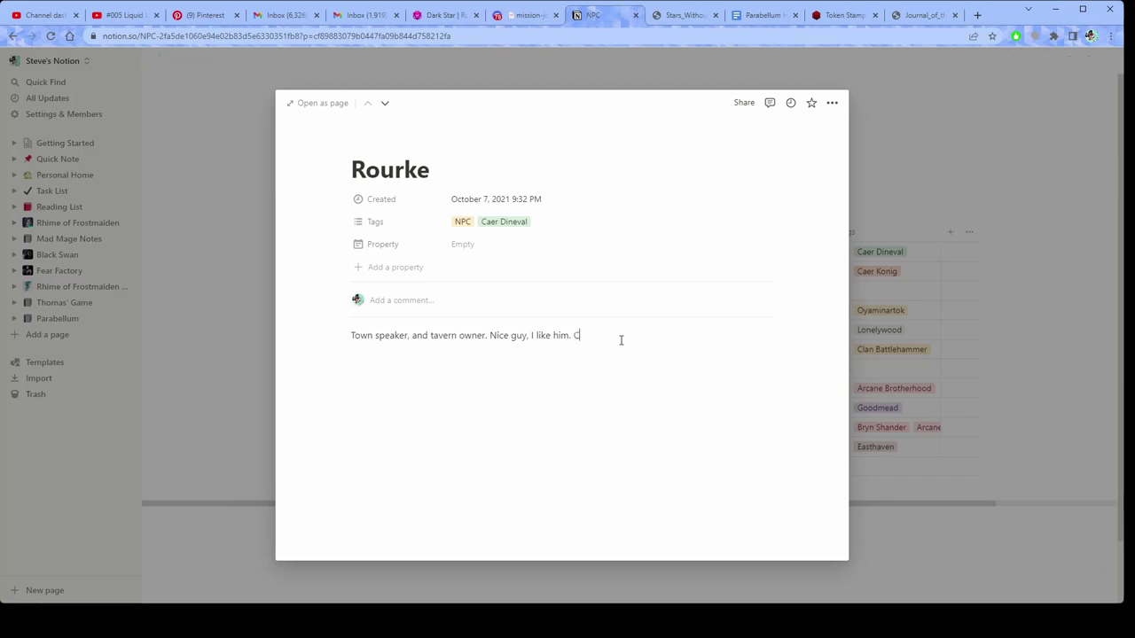
text(Caer Dineval)
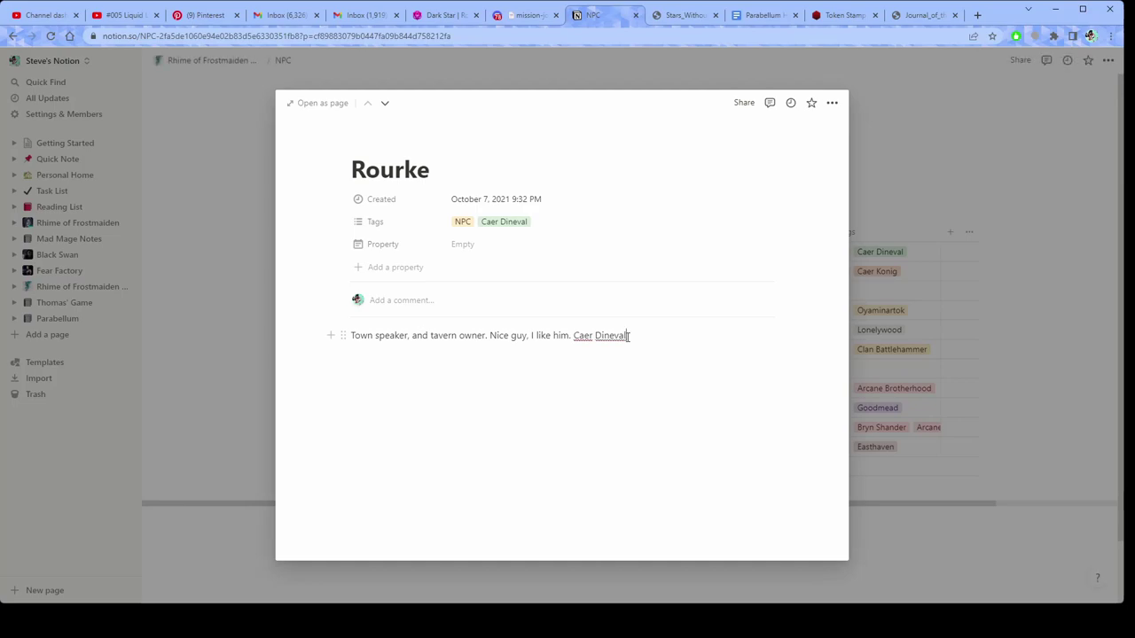
drag(574, 335, 632, 337)
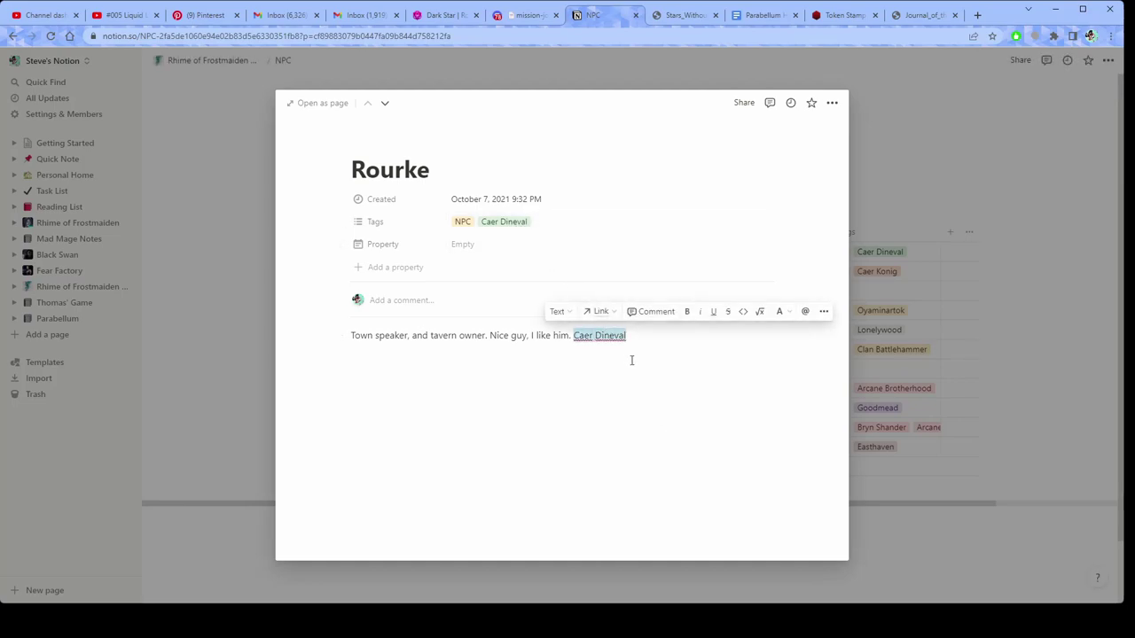
click(601, 311)
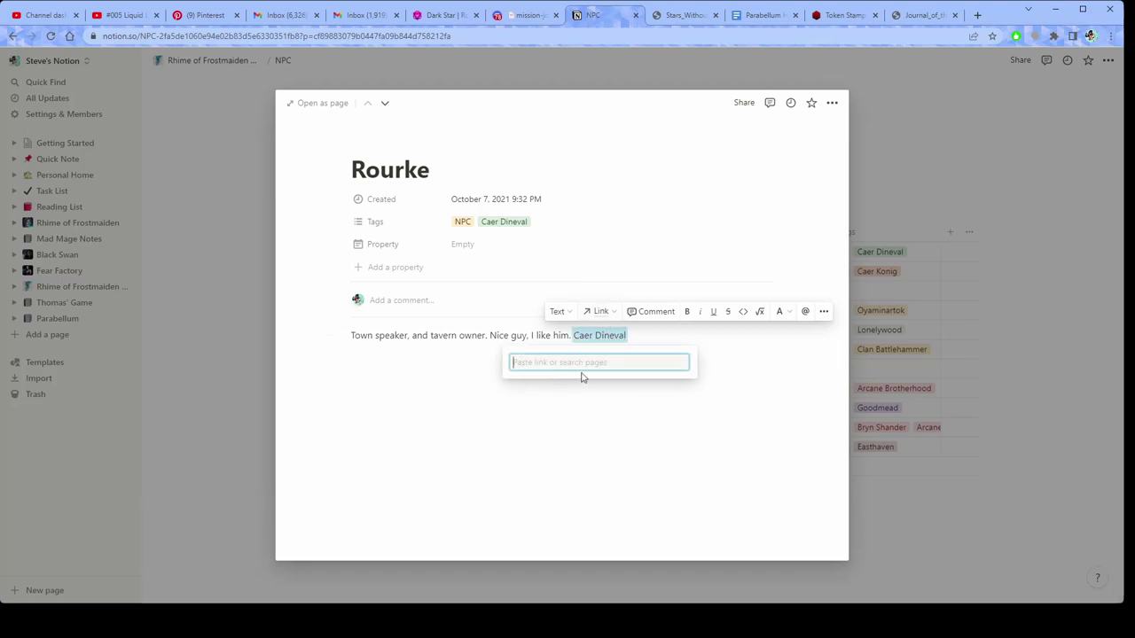
text(Caer)
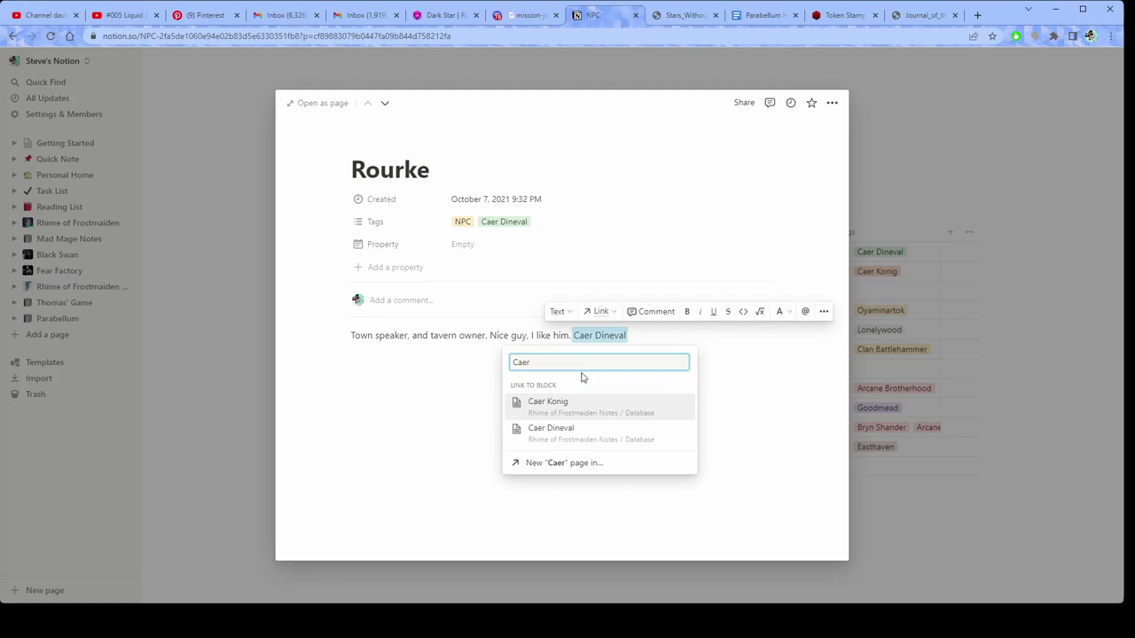
click(569, 433)
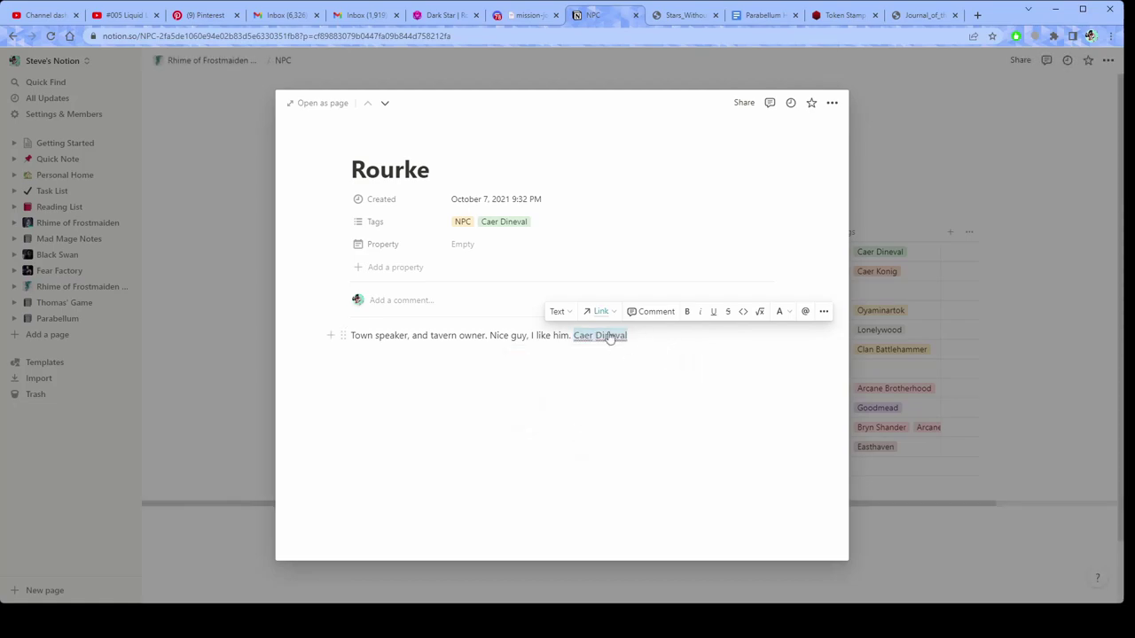
click(449, 464)
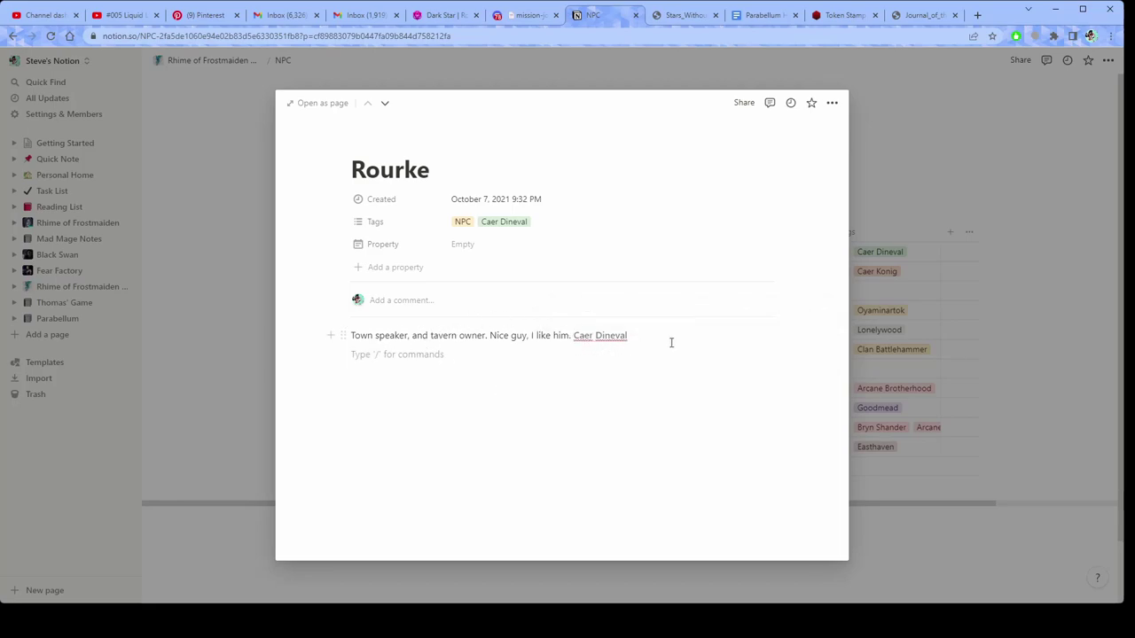
click(605, 338)
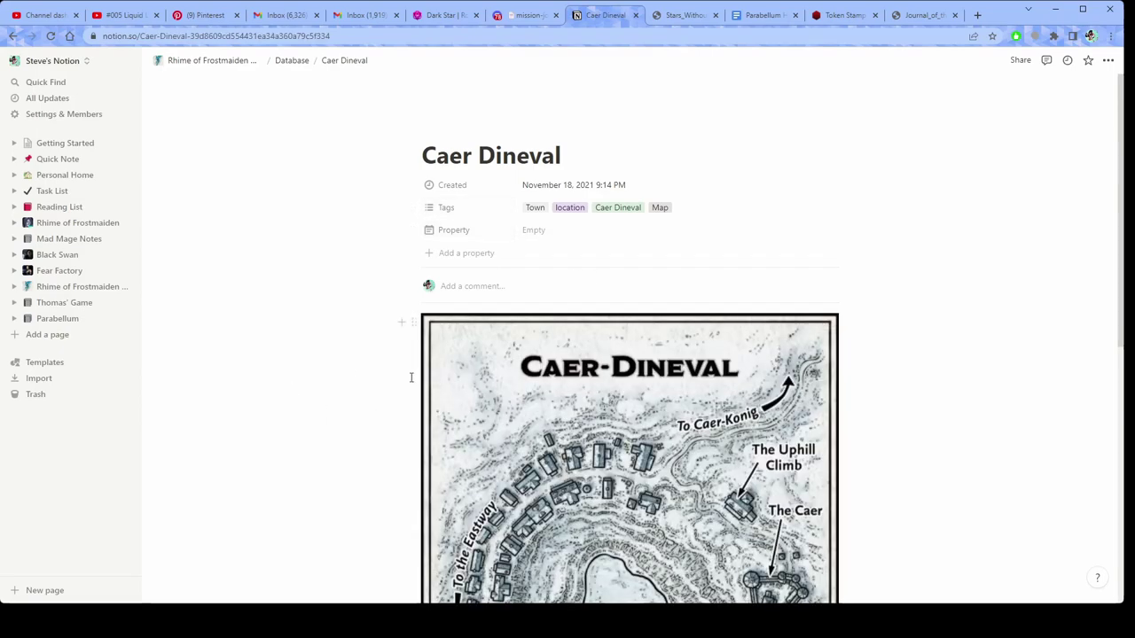
- Follow the Rourke mention below the Caer Dineval map back to Rourke's page
scroll(395, 377, down, 2)
scroll(769, 283, down, 1)
scroll(770, 284, down, 3)
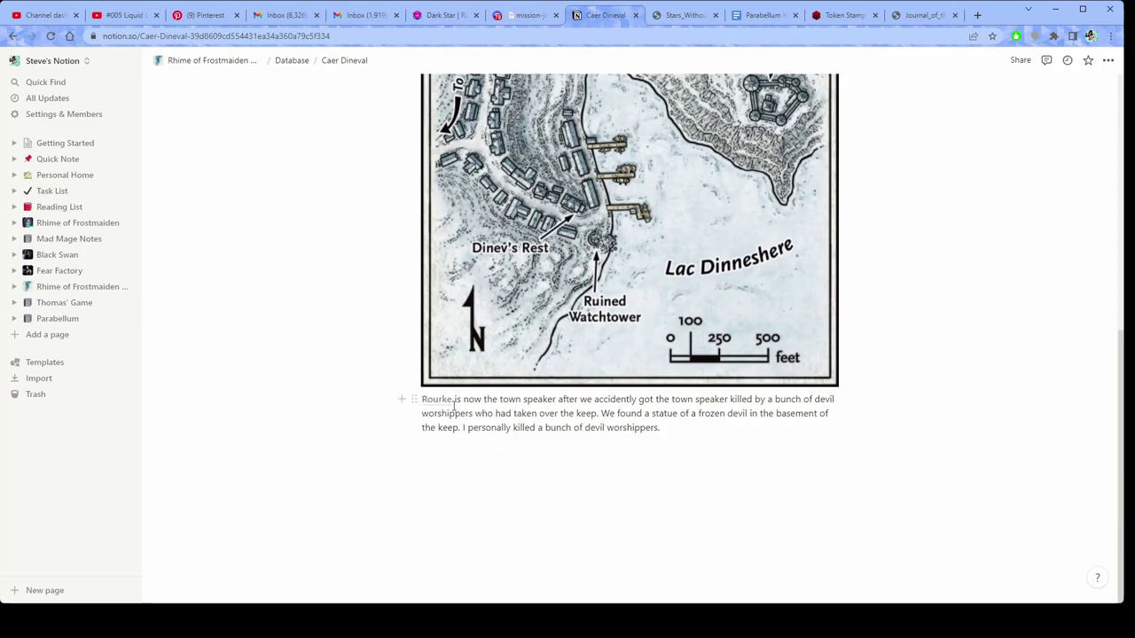
click(438, 401)
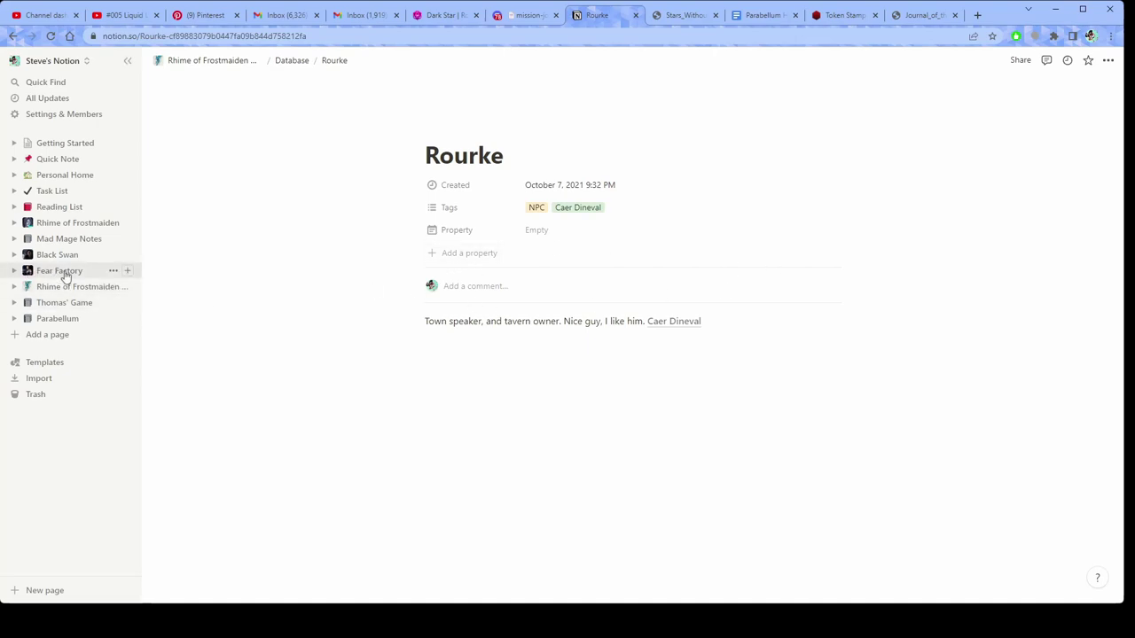
- Go through Fear Factory and Setting to the Planets page's Root Game Database gallery with New Eden
click(65, 277)
scroll(342, 334, down, 1)
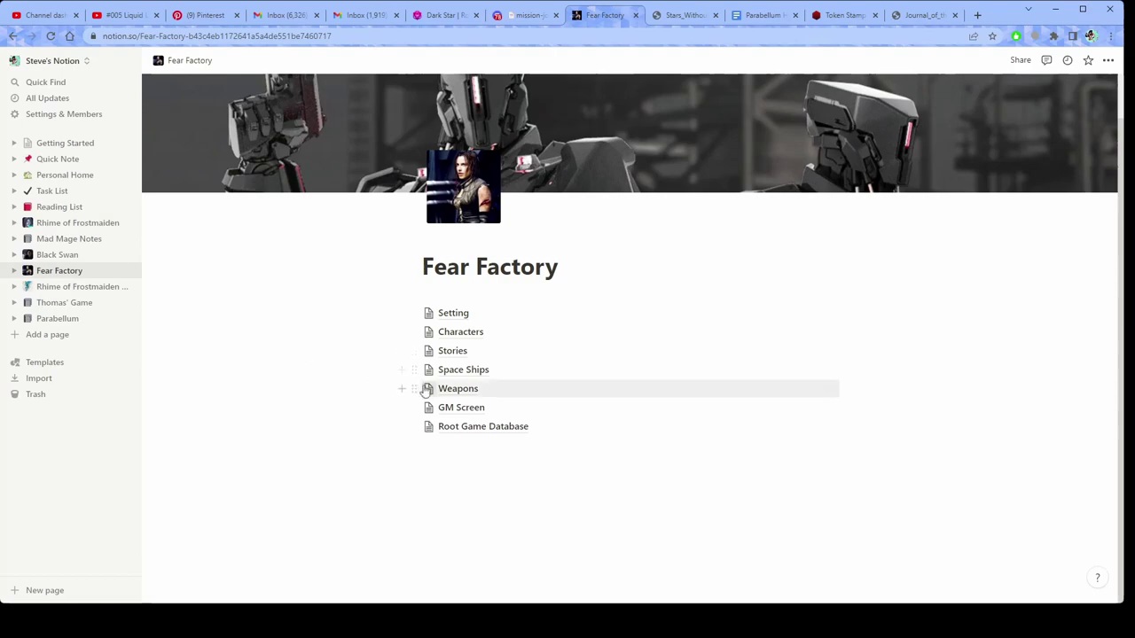
click(457, 318)
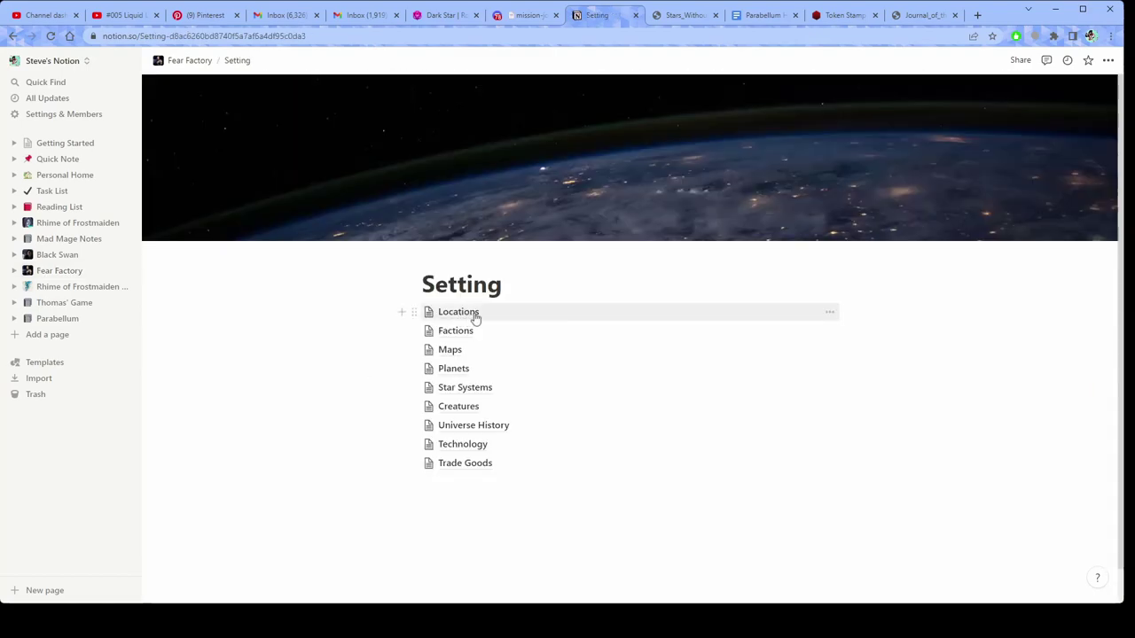
click(462, 377)
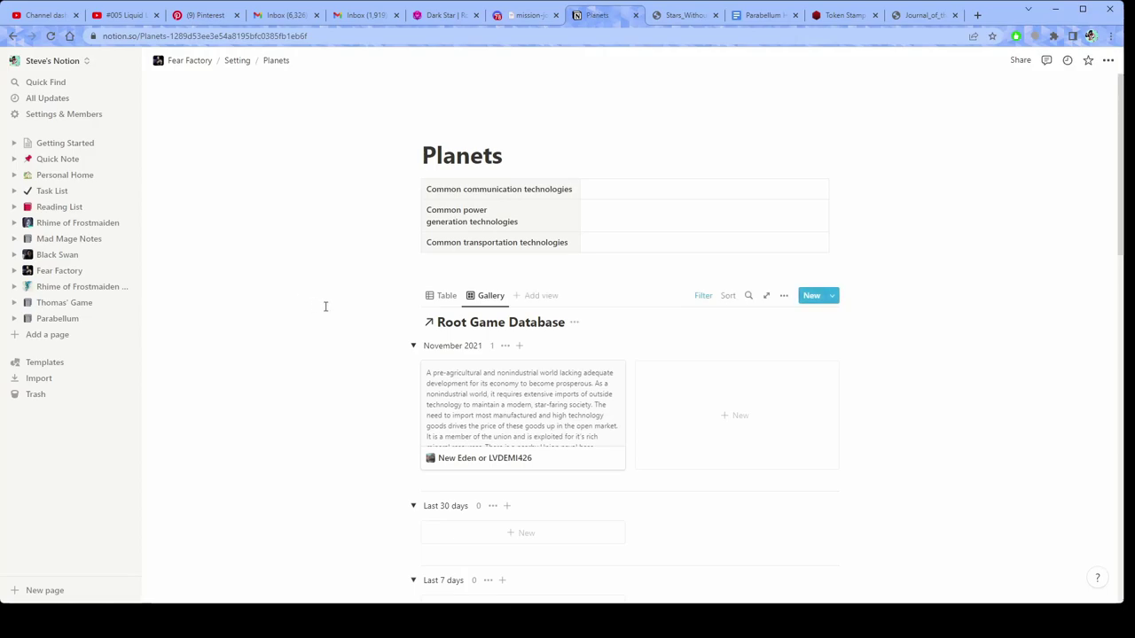
scroll(329, 306, down, 4)
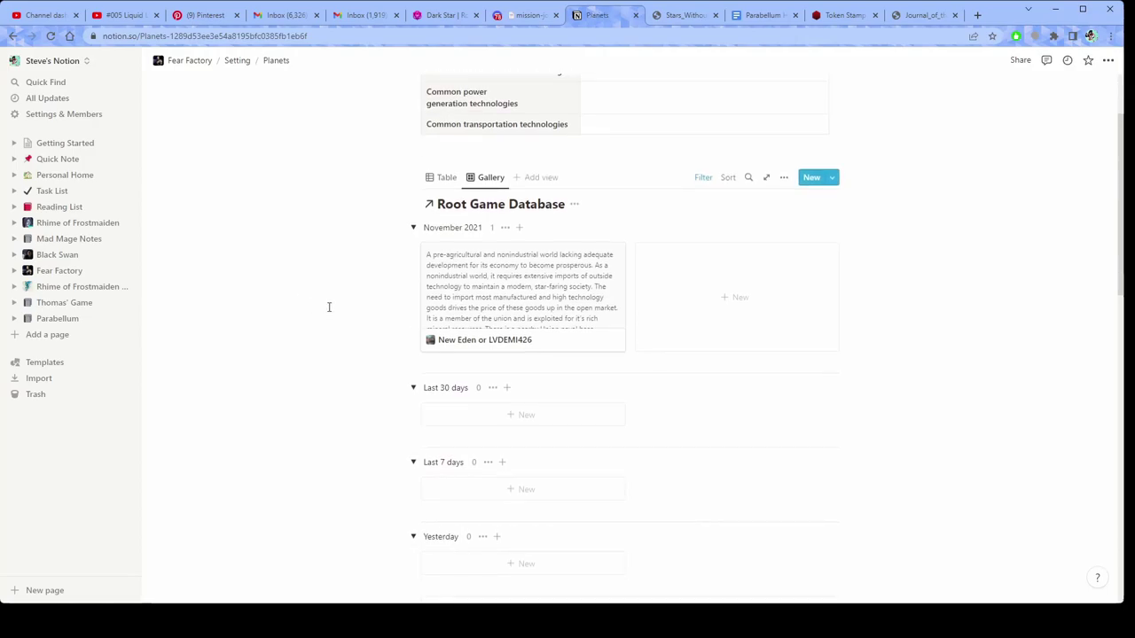
scroll(329, 307, down, 10)
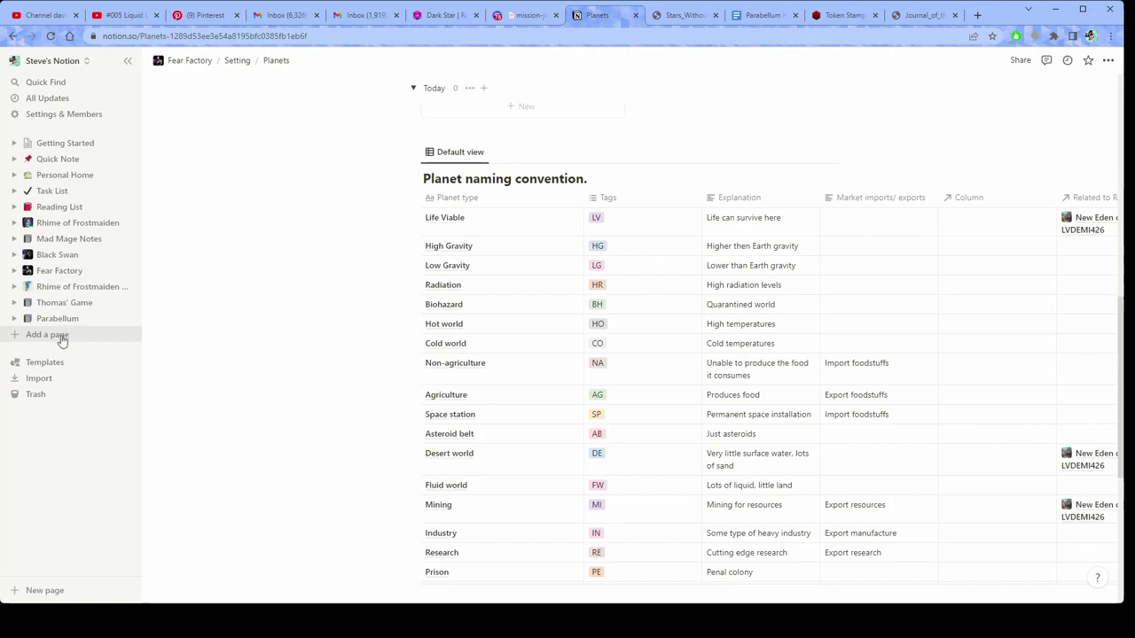
- Add a top-level page titled 'New Game' and start it from the Empty template
click(60, 338)
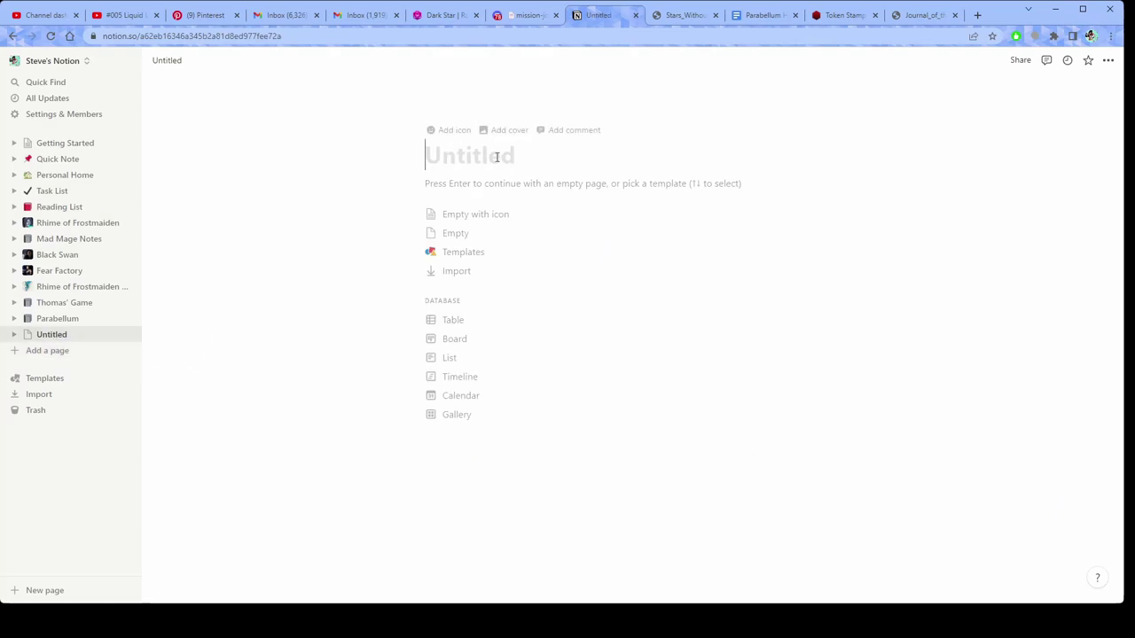
text(New game)
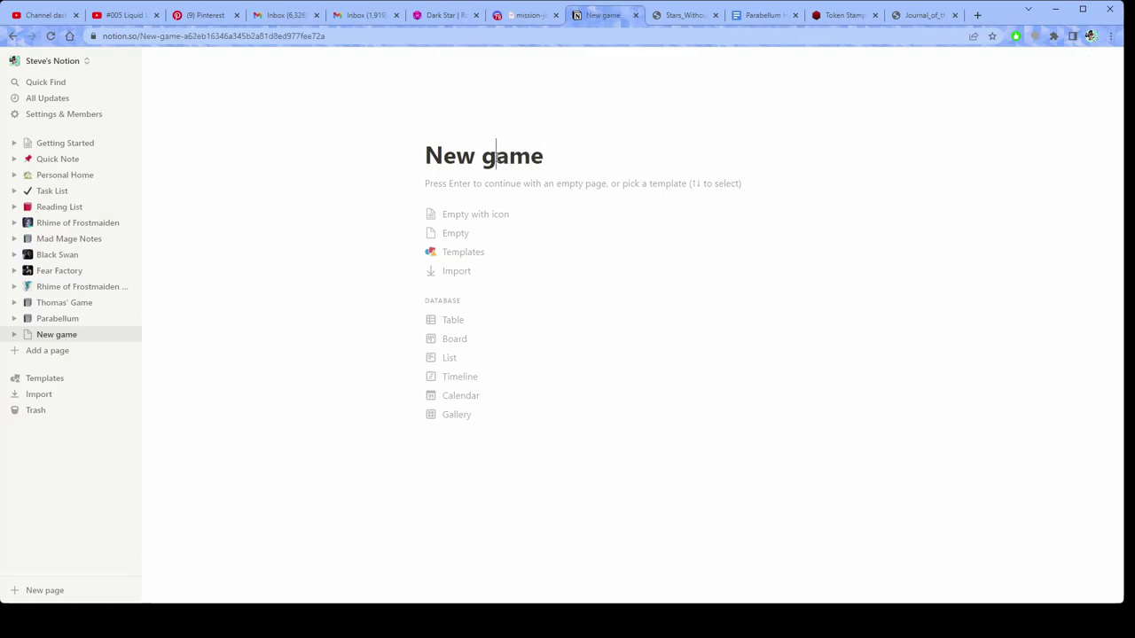
click(498, 156)
key(BackSpace)
text(G)
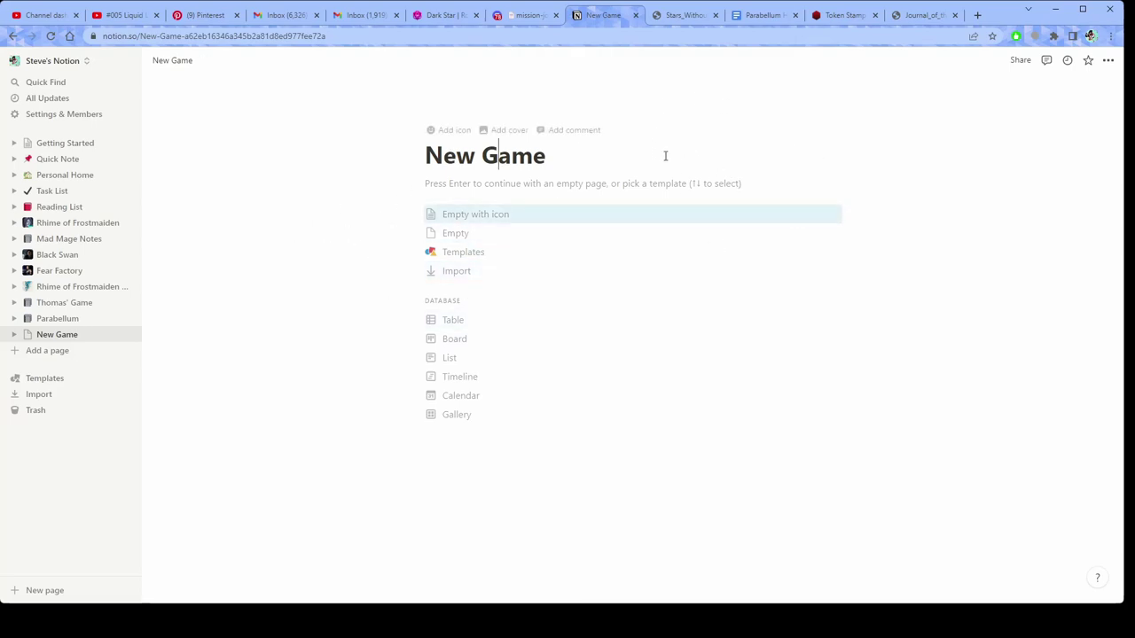
click(460, 233)
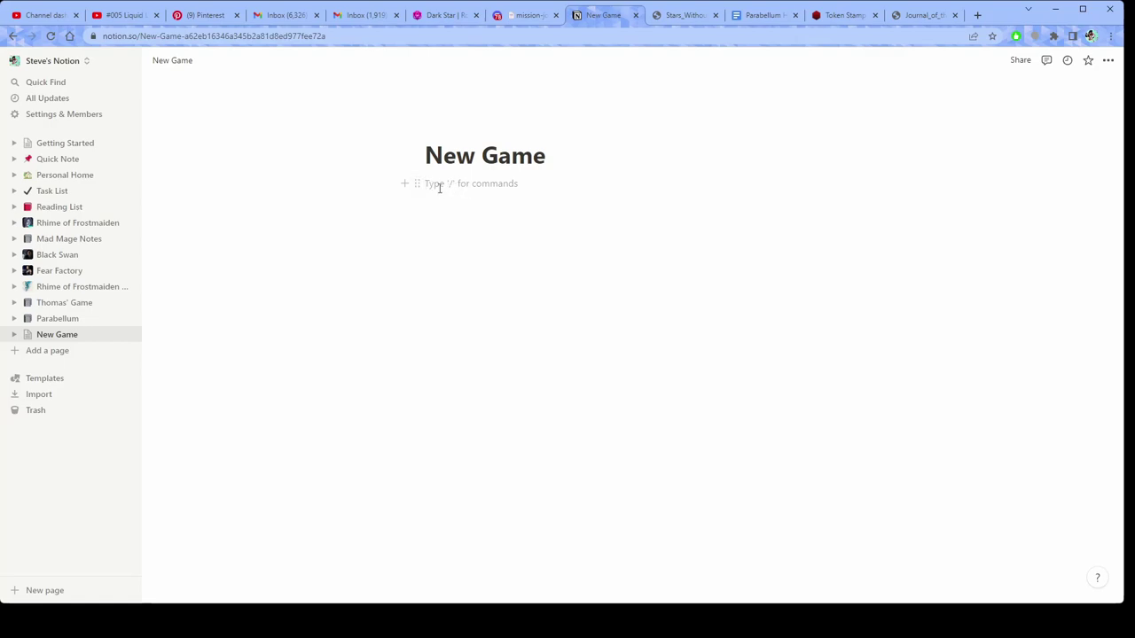
- Insert an embedded sub-page into New Game with the slash menu
text(/)
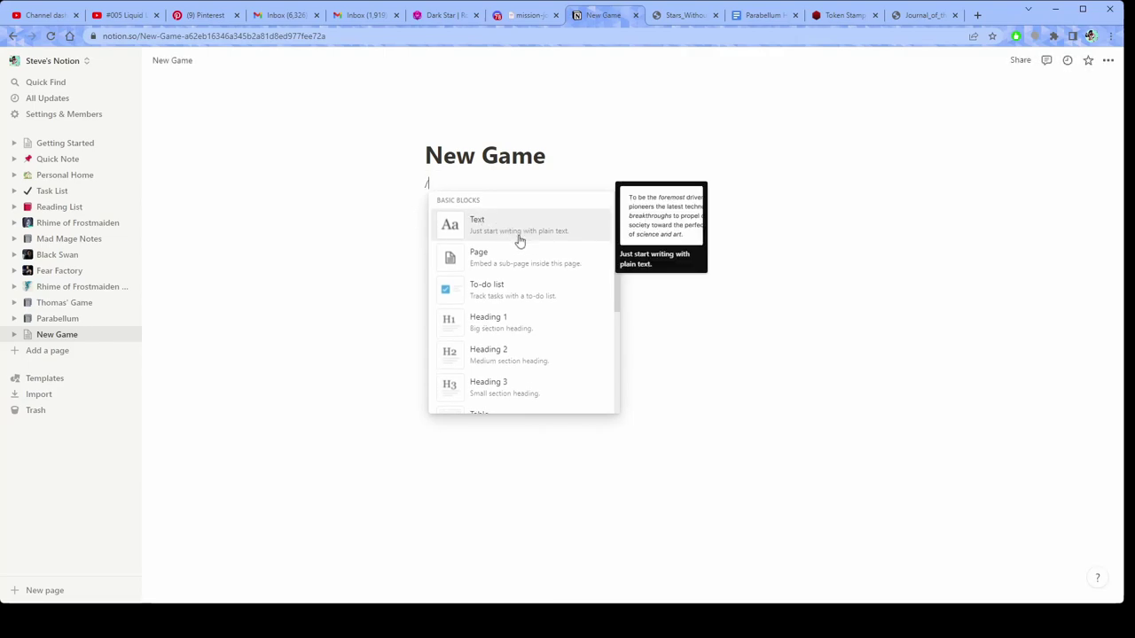
scroll(522, 242, down, 2)
scroll(525, 246, down, 5)
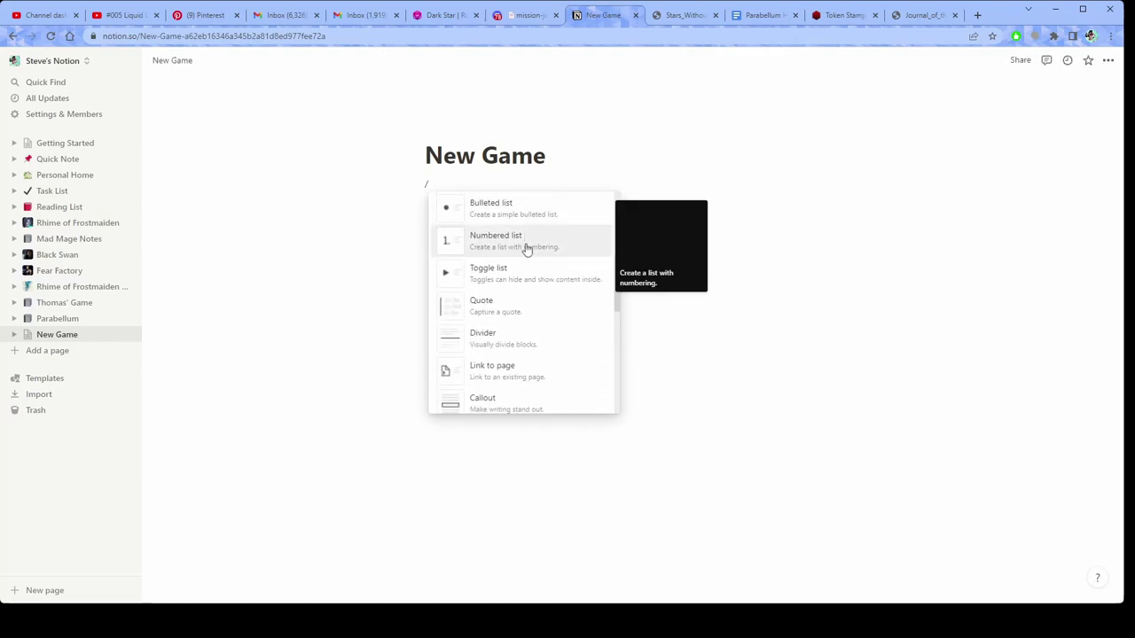
scroll(526, 250, up, 7)
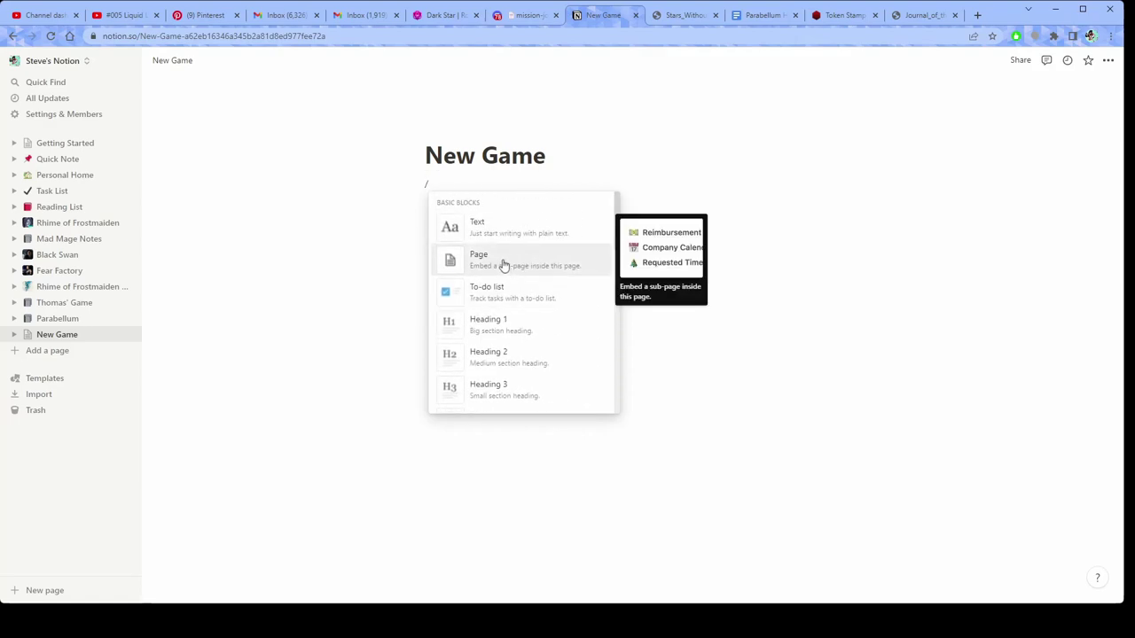
click(503, 264)
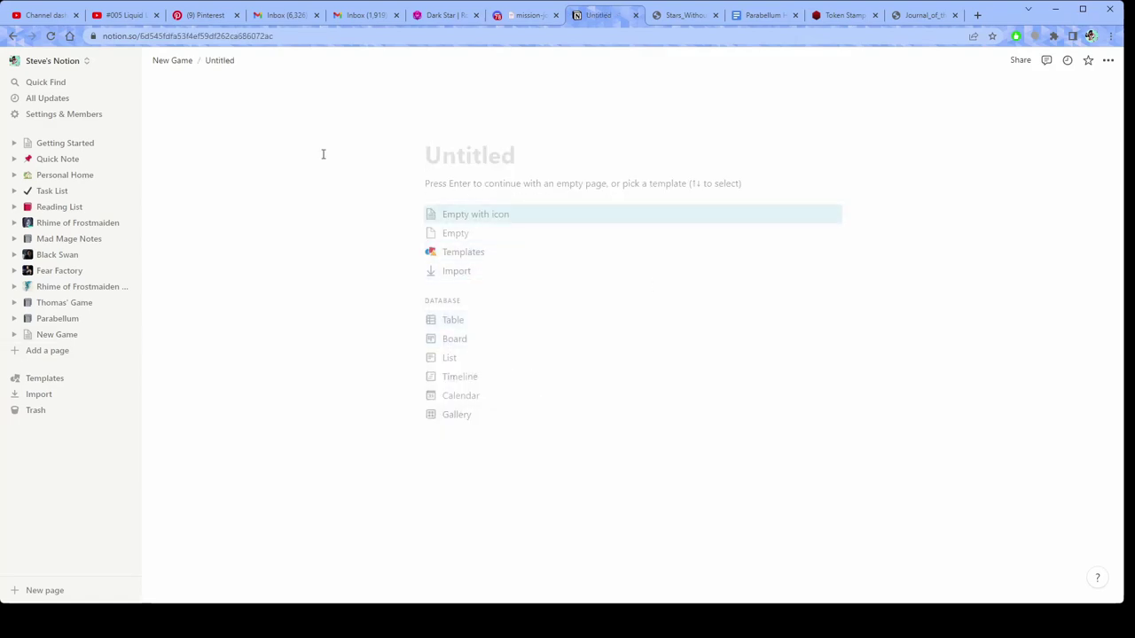
- Title the sub-page 'Game Database' and choose the Table database layout
click(181, 64)
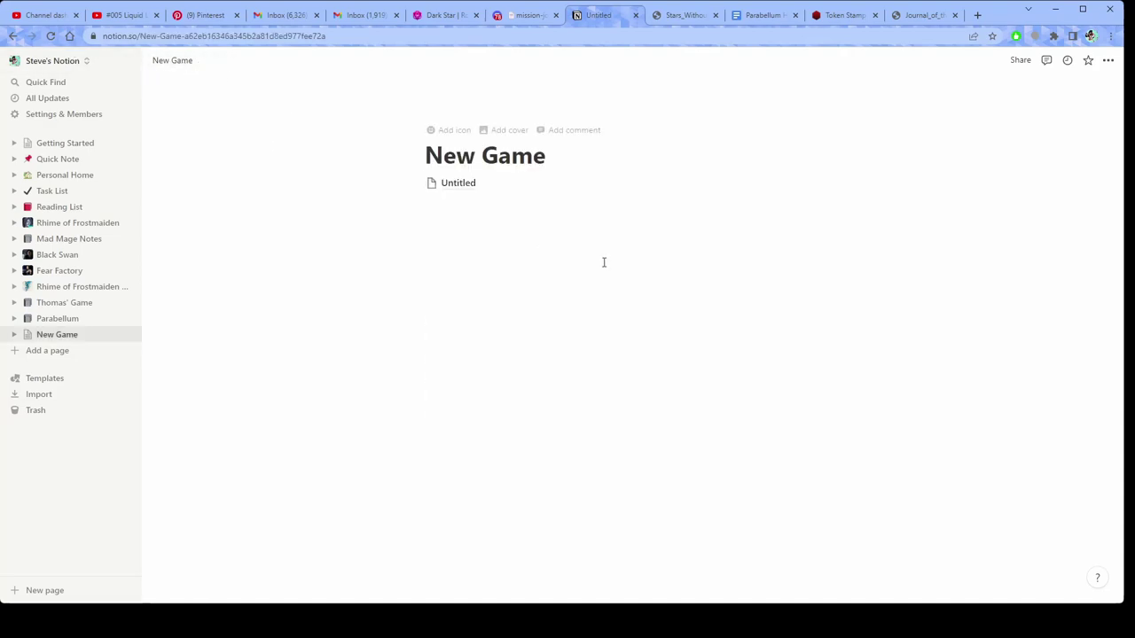
click(458, 185)
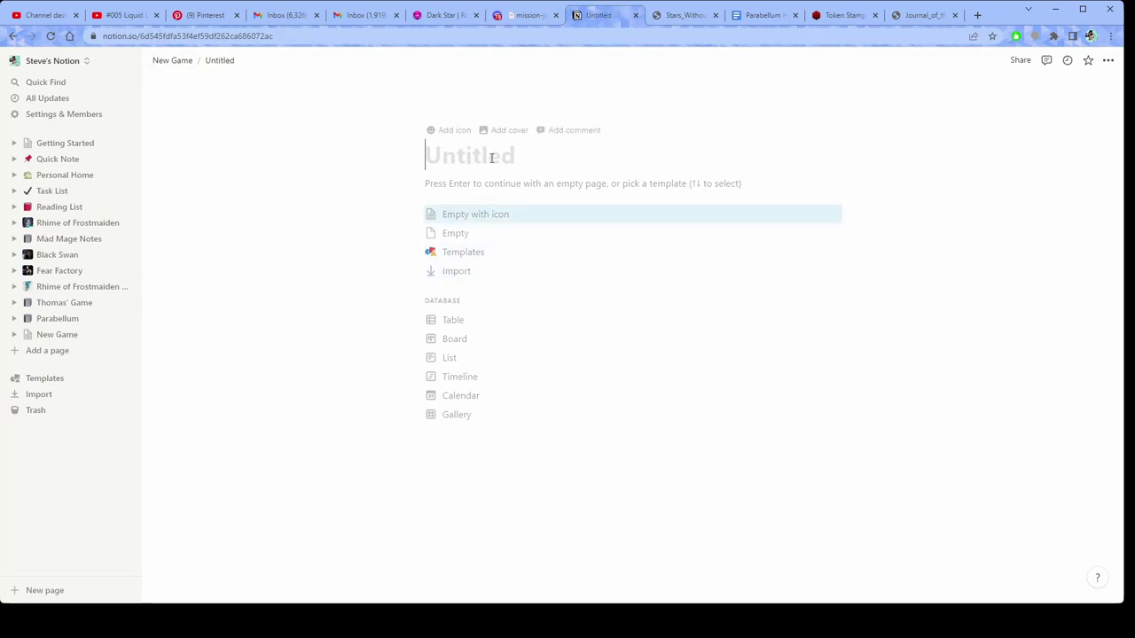
text(Ga)
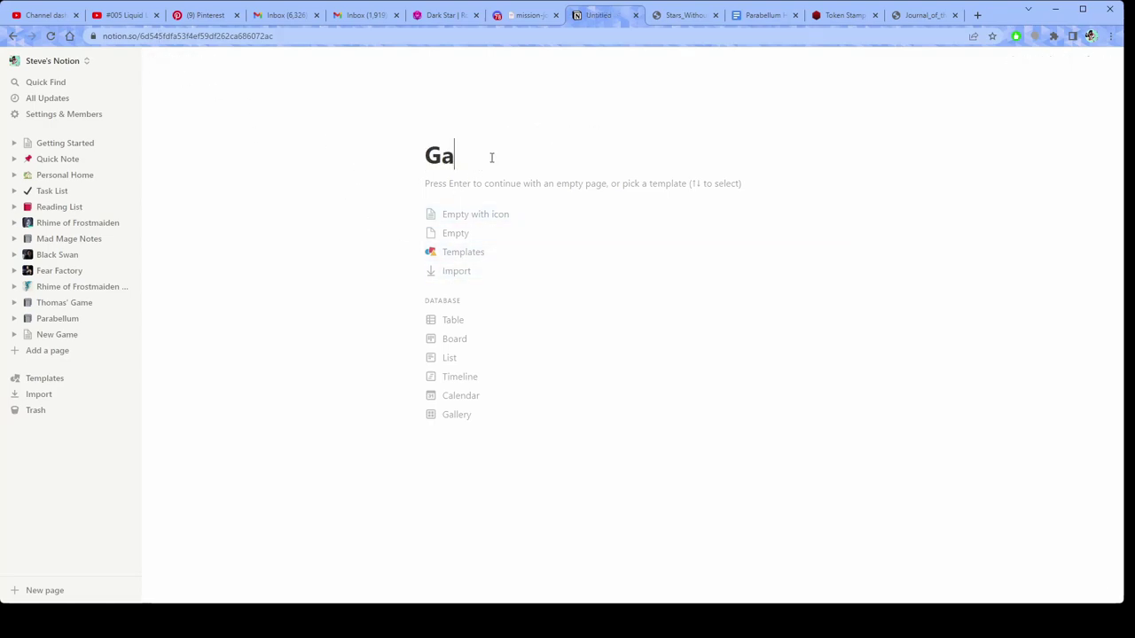
text(me Dat)
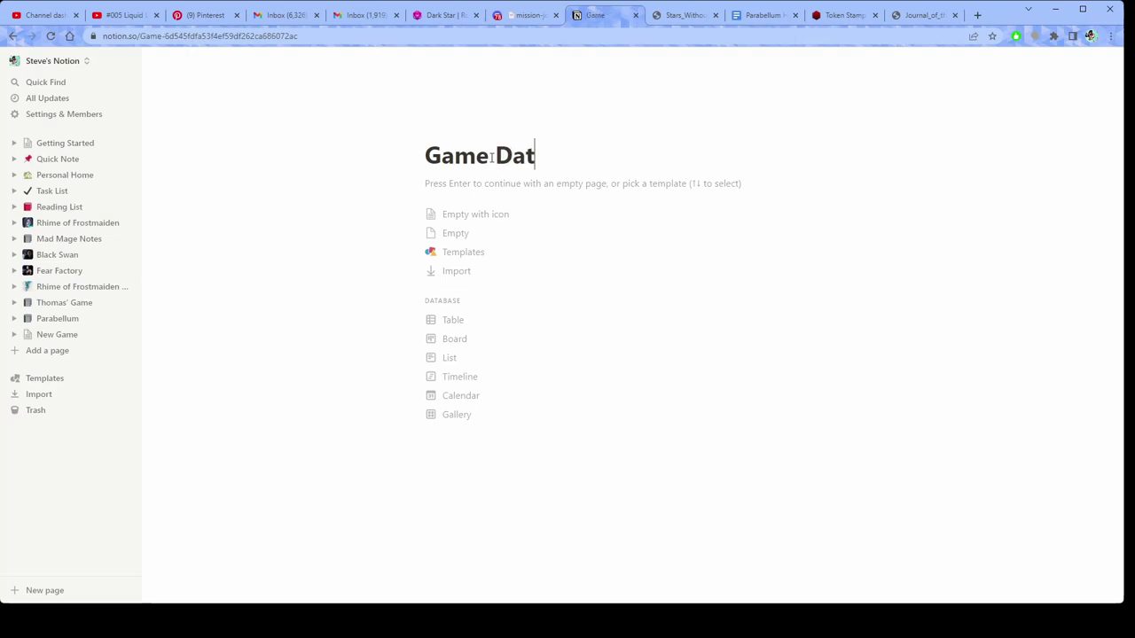
text(abase)
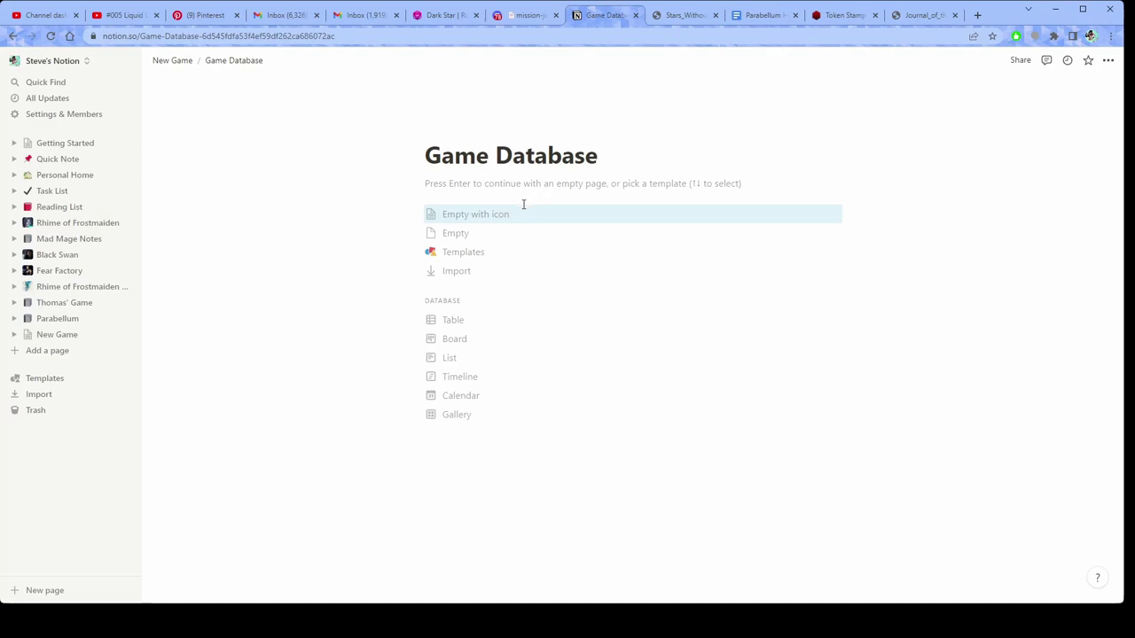
click(462, 325)
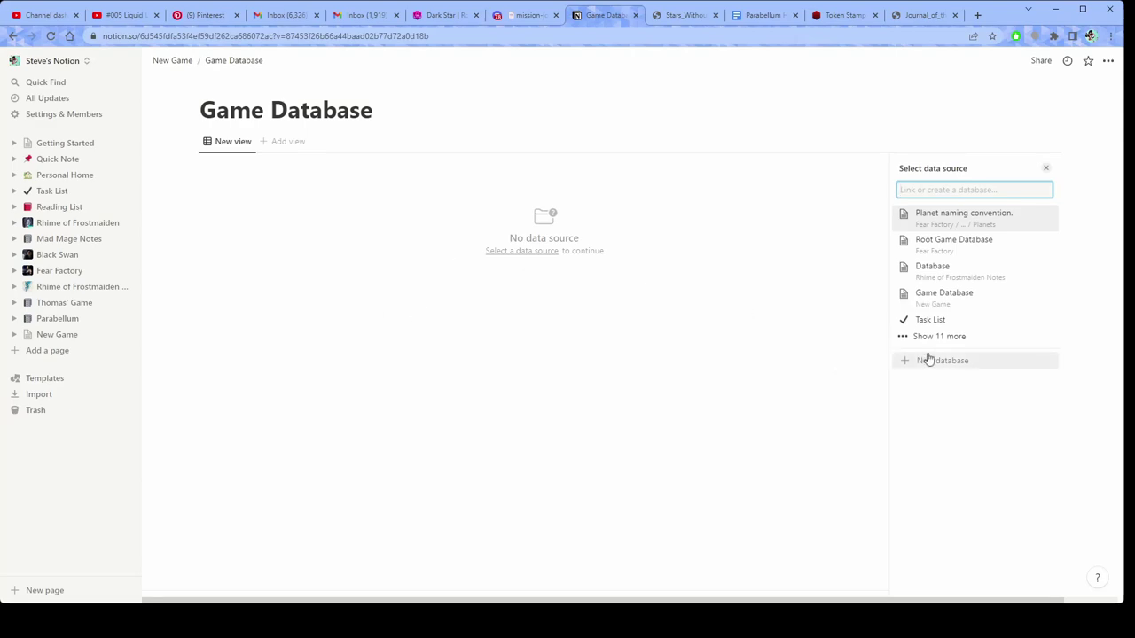
click(942, 361)
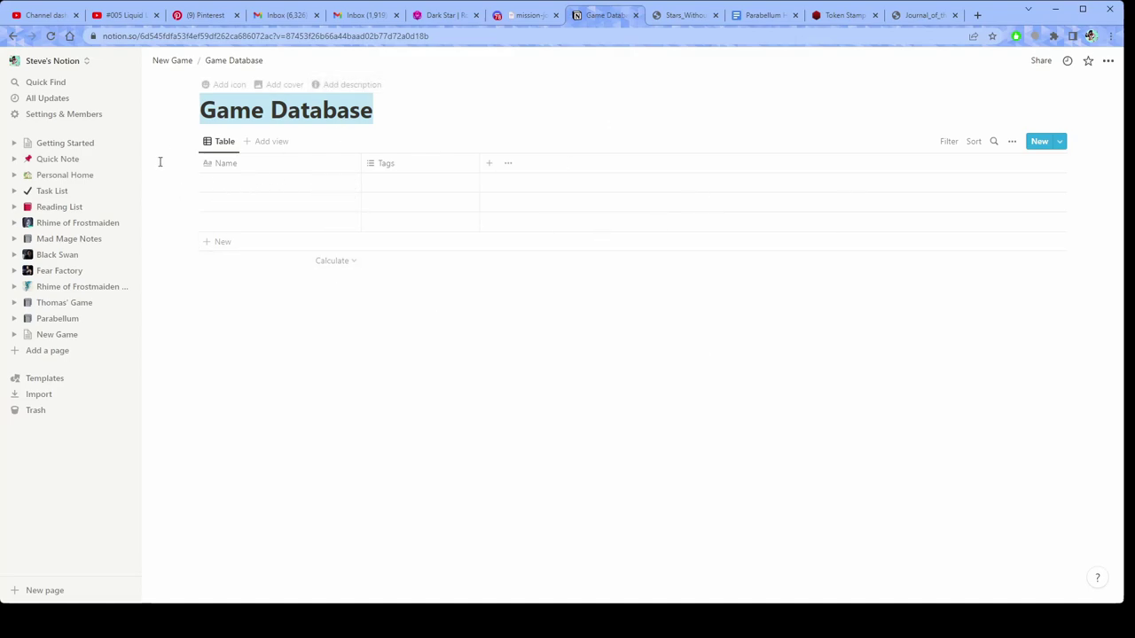
click(233, 182)
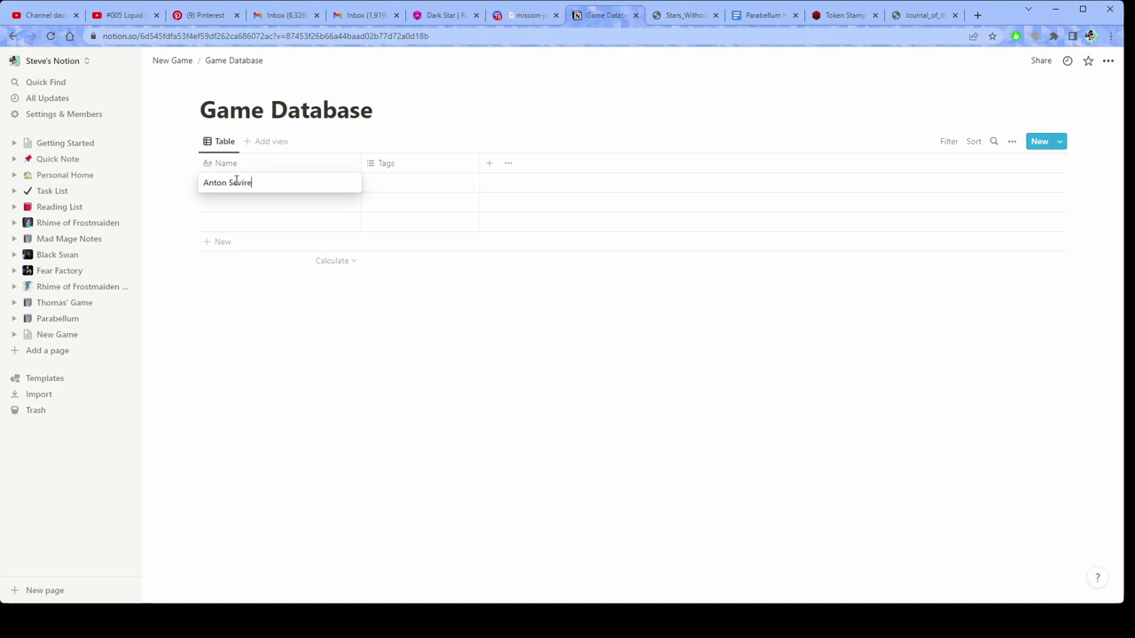
- Open the Anton Sevire entry and upload a character portrait as an image block
key(Escape)
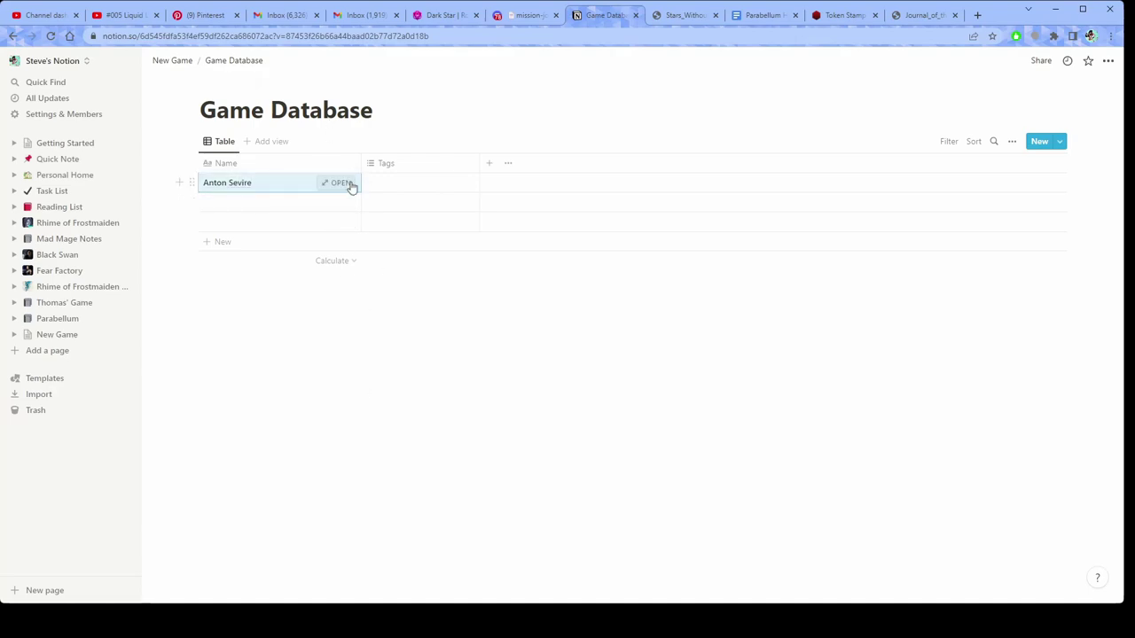
click(341, 183)
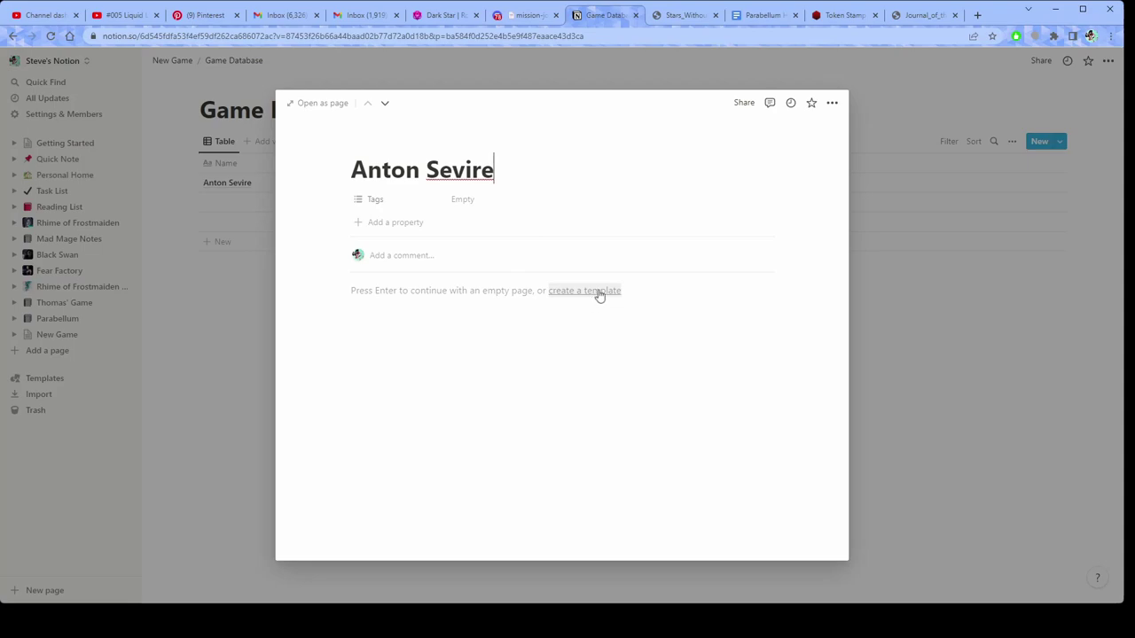
click(397, 292)
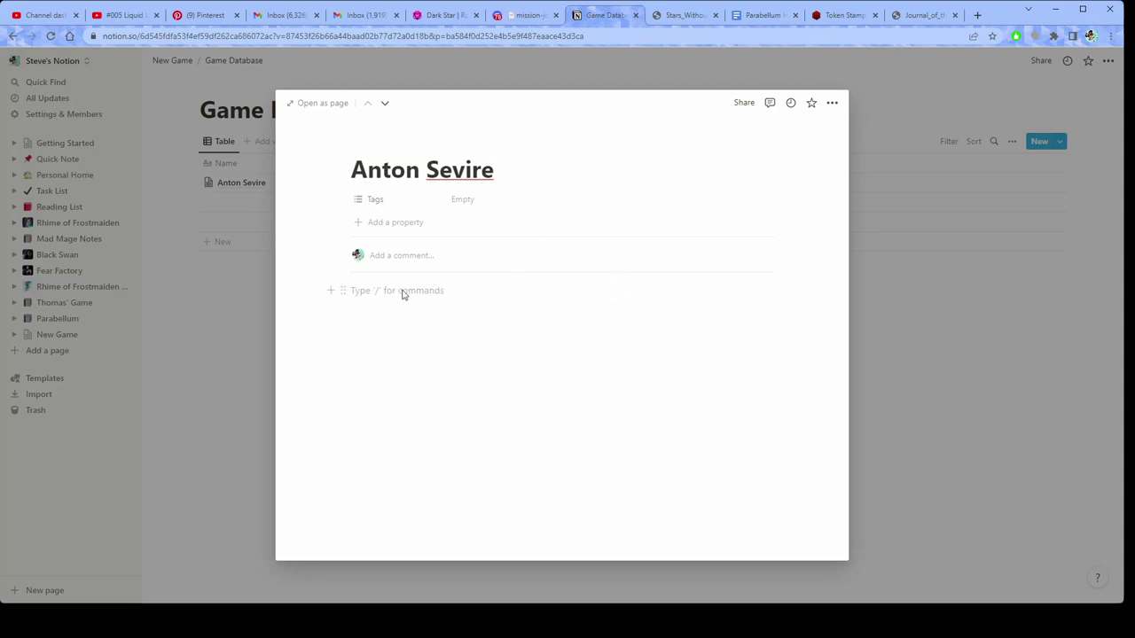
text(/)
scroll(458, 335, down, 2)
scroll(461, 342, down, 5)
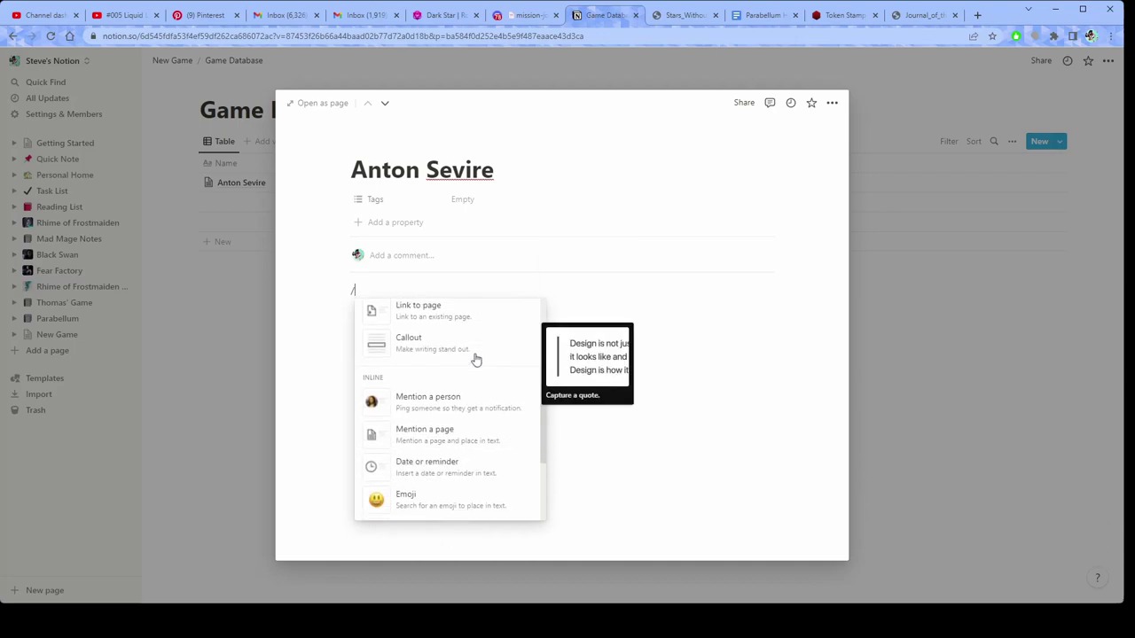
scroll(455, 417, down, 5)
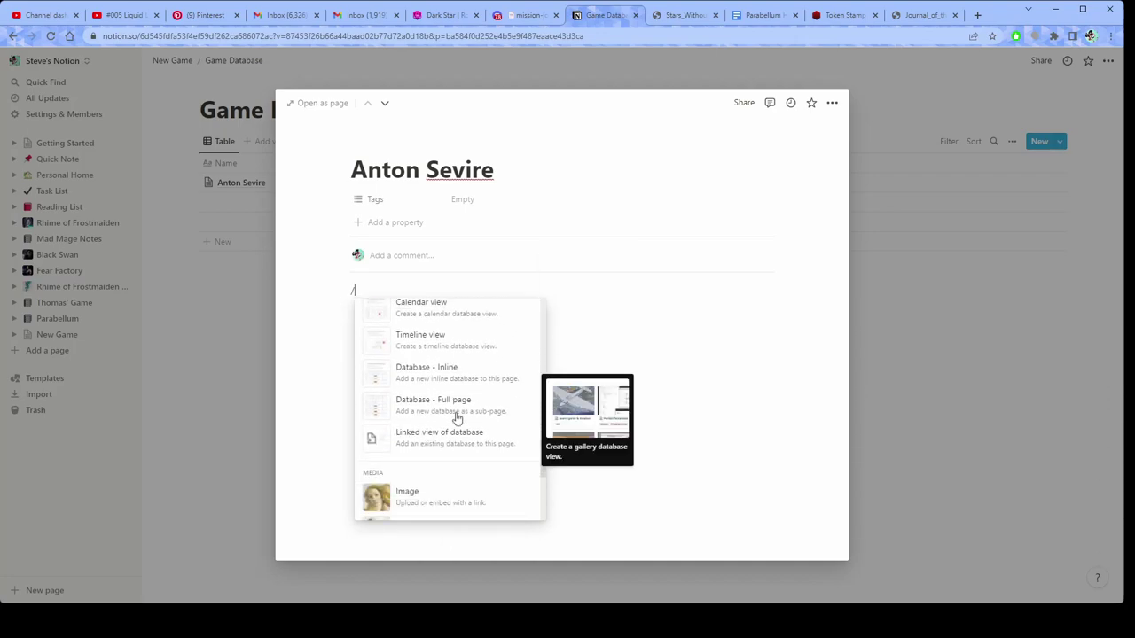
scroll(455, 418, down, 3)
click(452, 381)
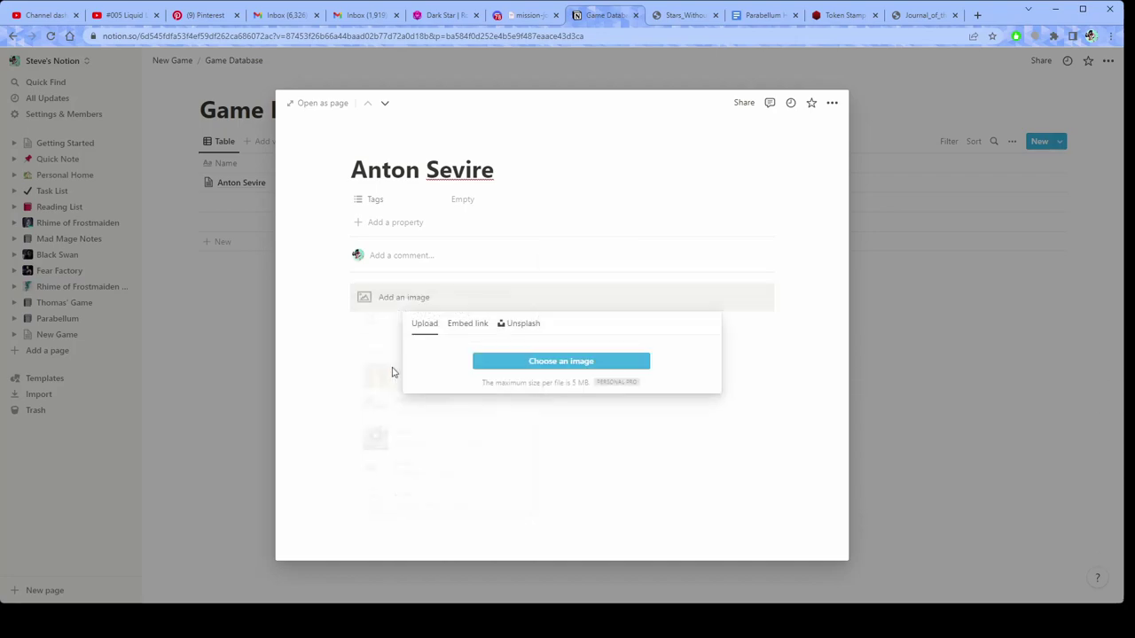
click(594, 362)
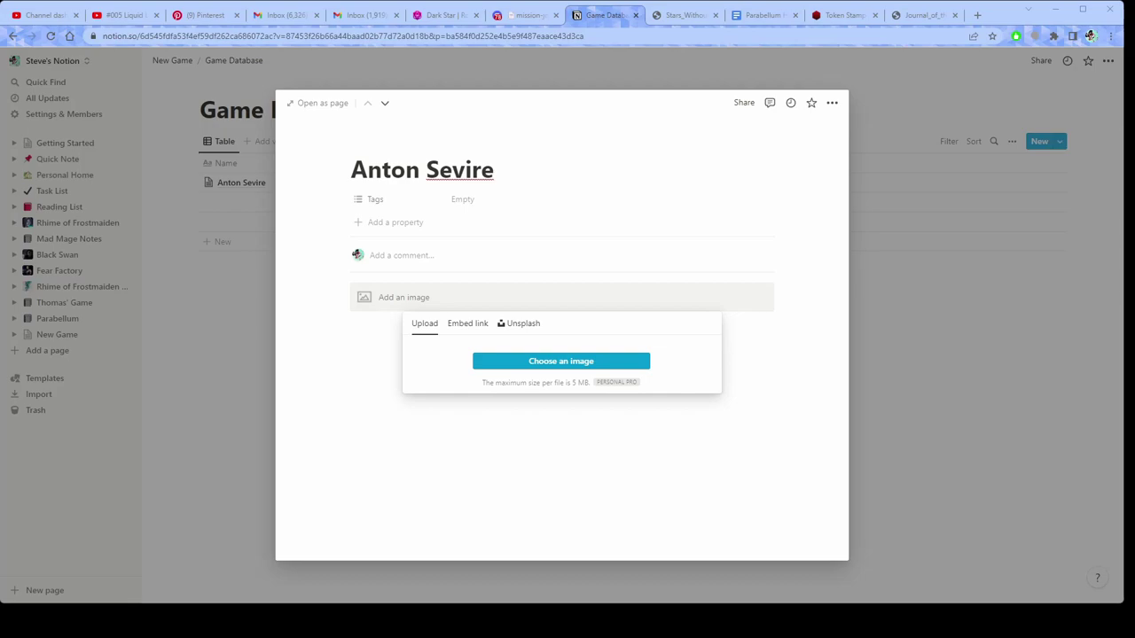
- Write 'Spacer roughneck from Ceres' on the line below the portrait
scroll(754, 332, down, 1)
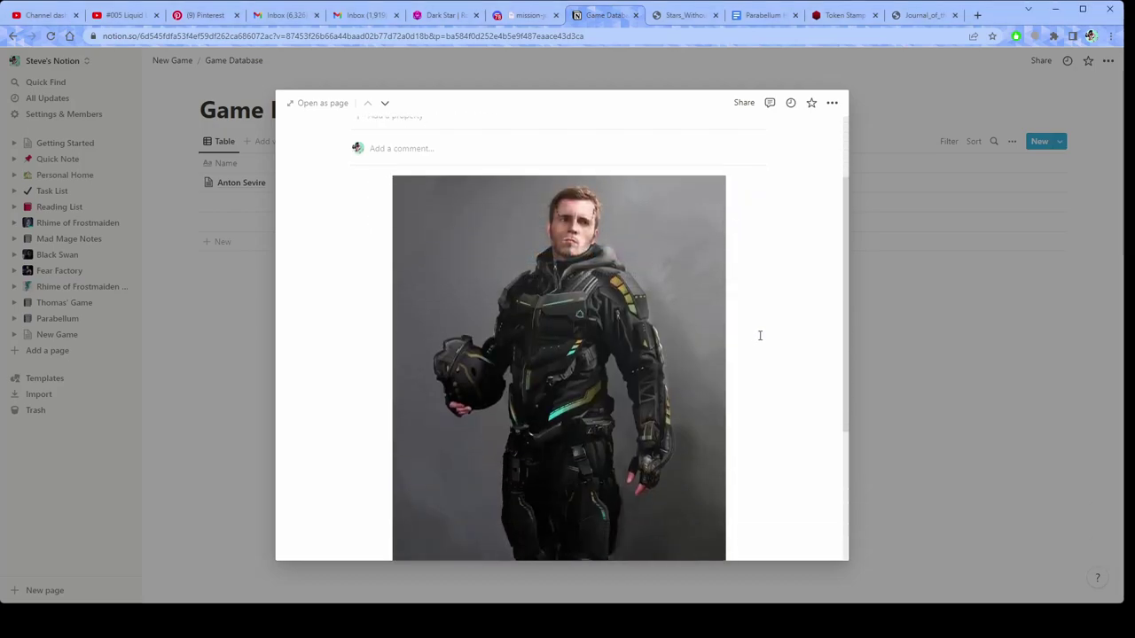
scroll(759, 337, down, 3)
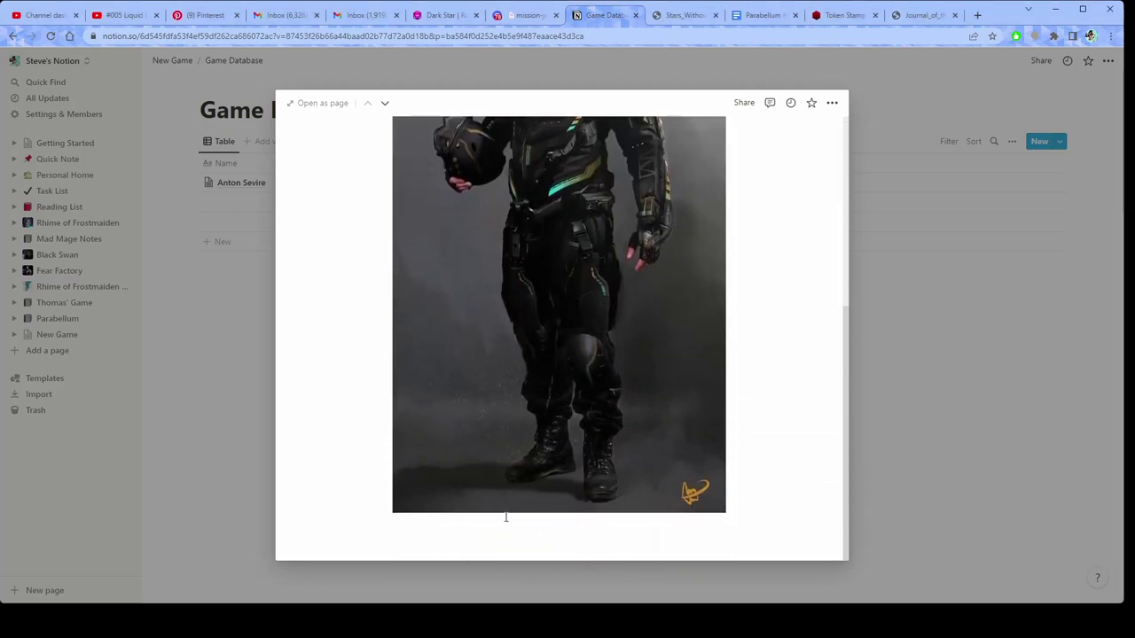
click(435, 527)
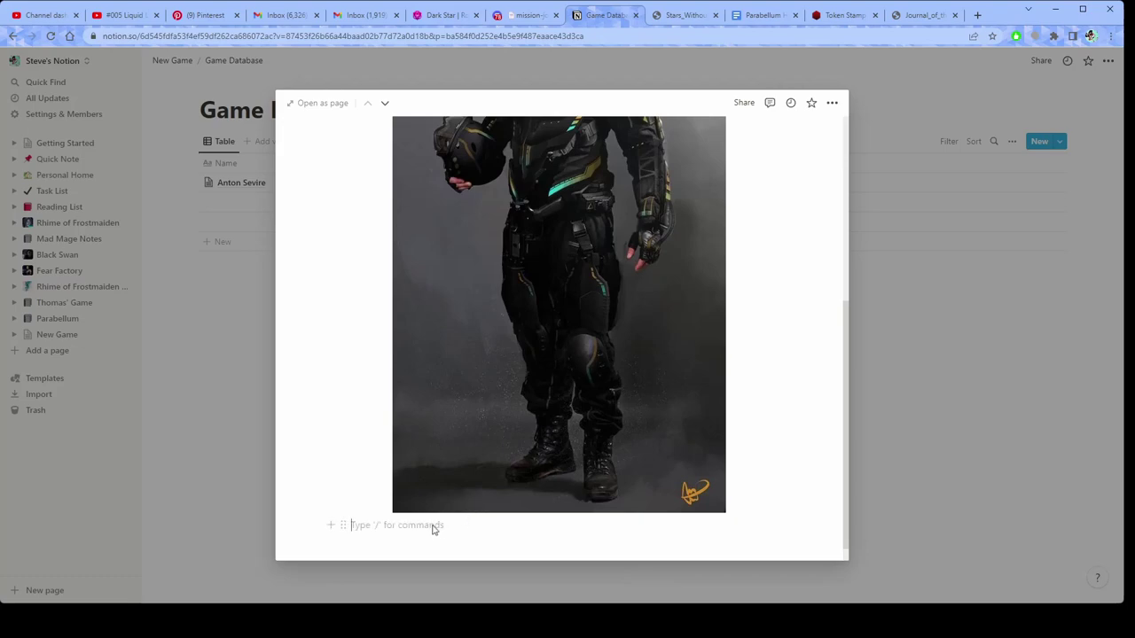
text(Spacere)
key(BackSpace)
text(roughneck from Ceres)
scroll(373, 335, up, 8)
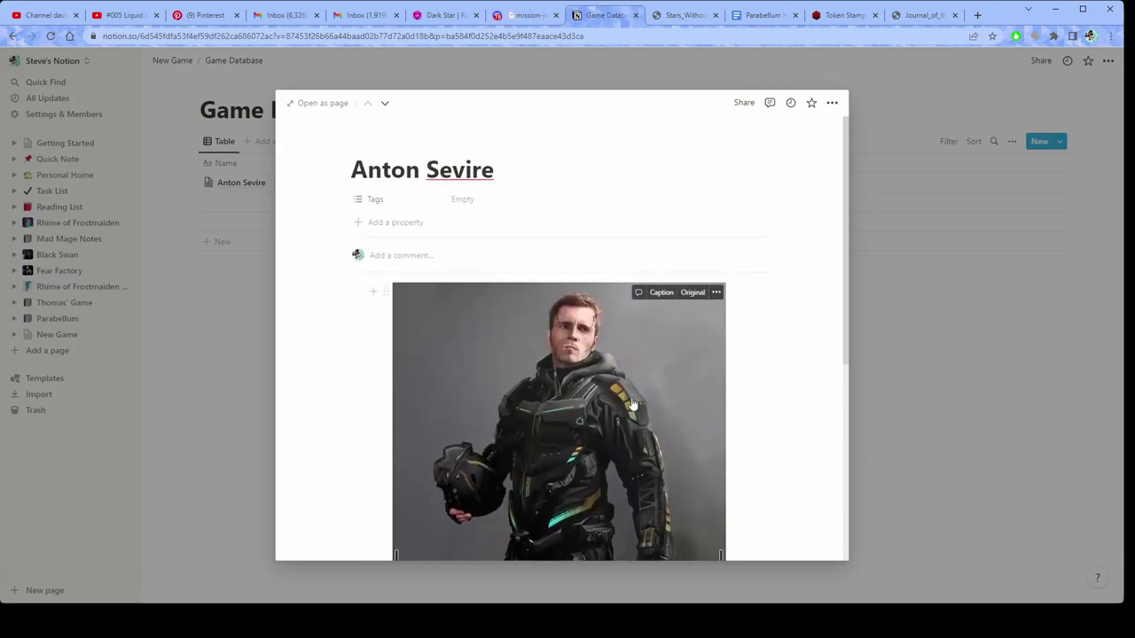
scroll(375, 375, down, 5)
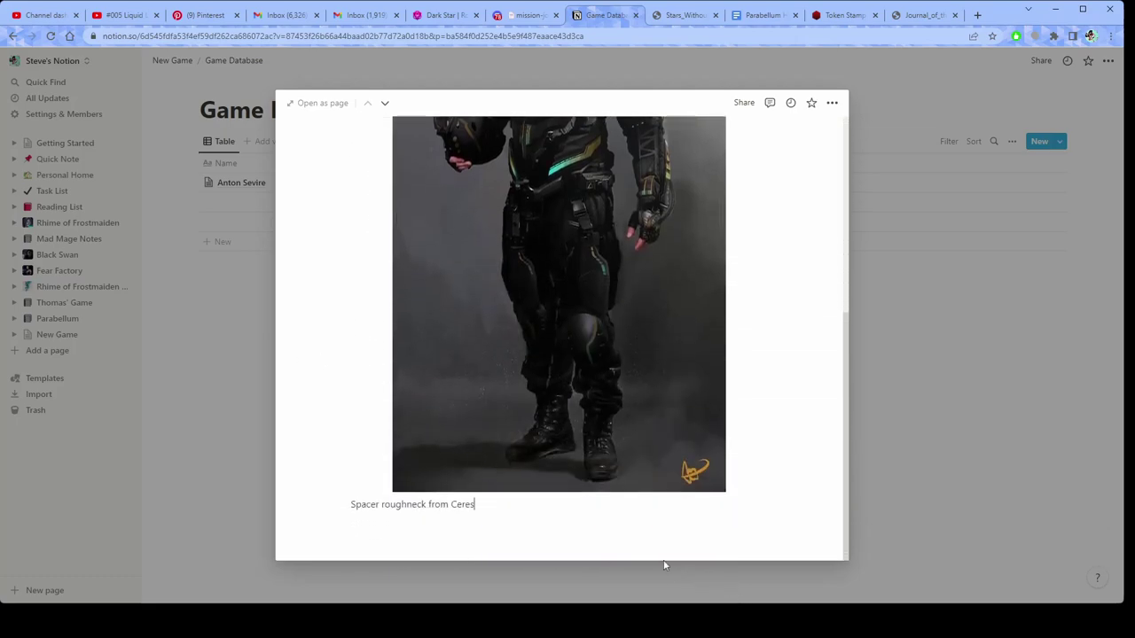
- Add a second Game Database row and open it as a page titled 'Morris'
click(240, 345)
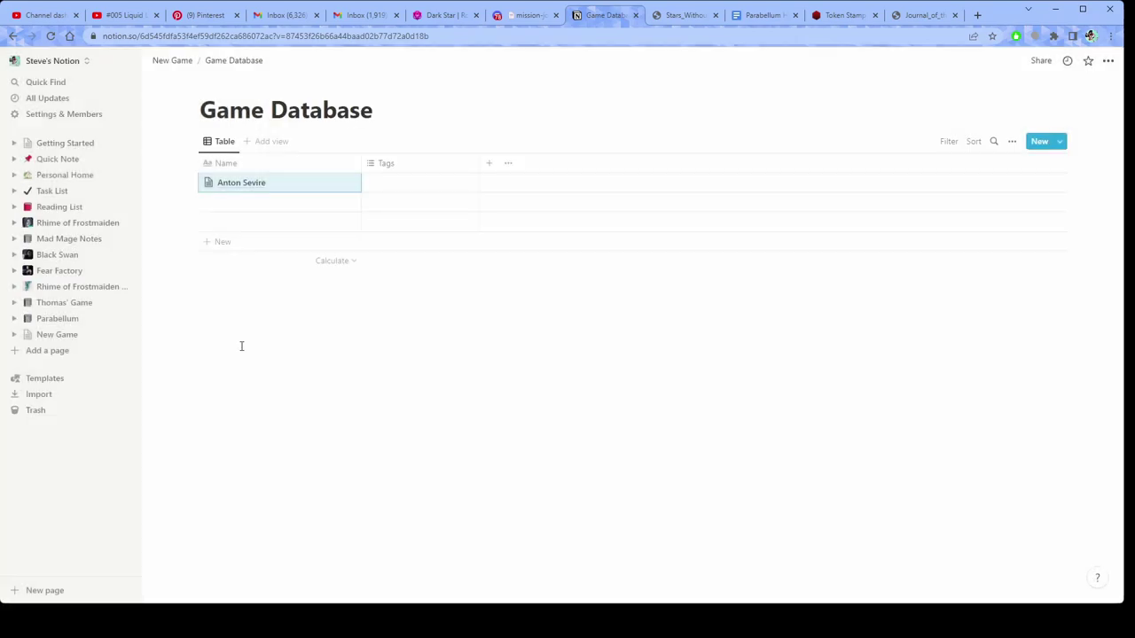
click(248, 204)
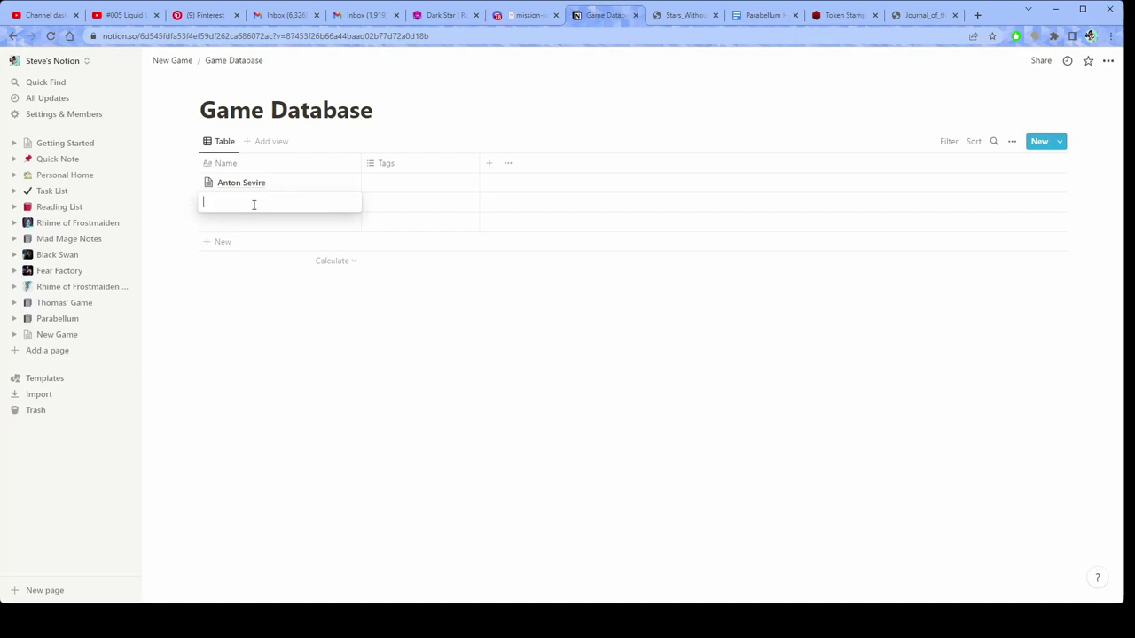
key(Escape)
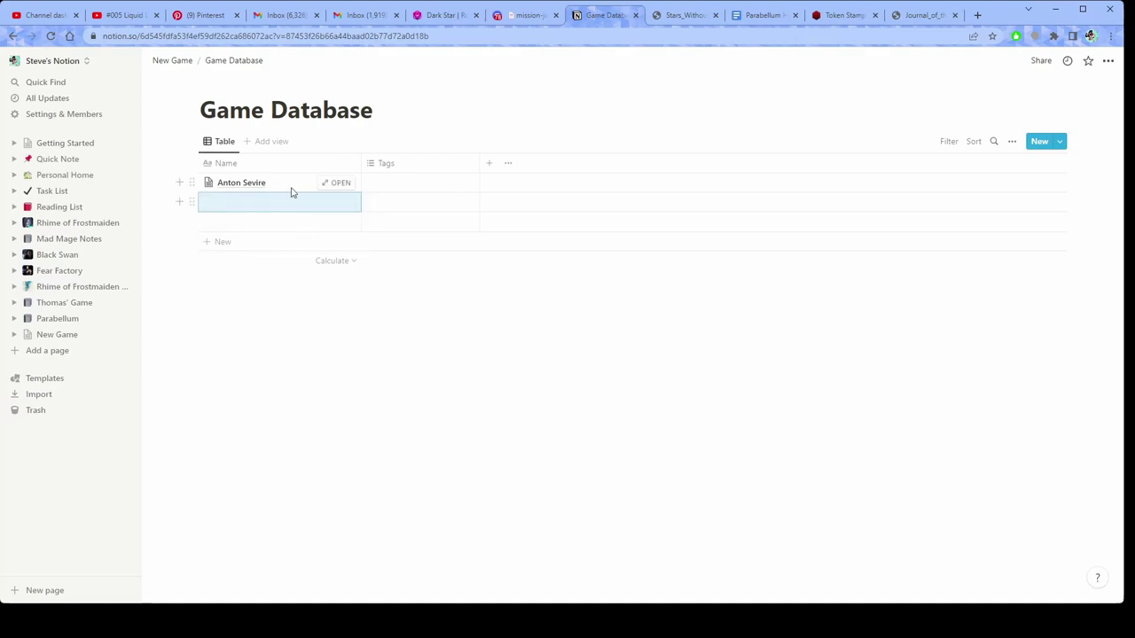
click(342, 202)
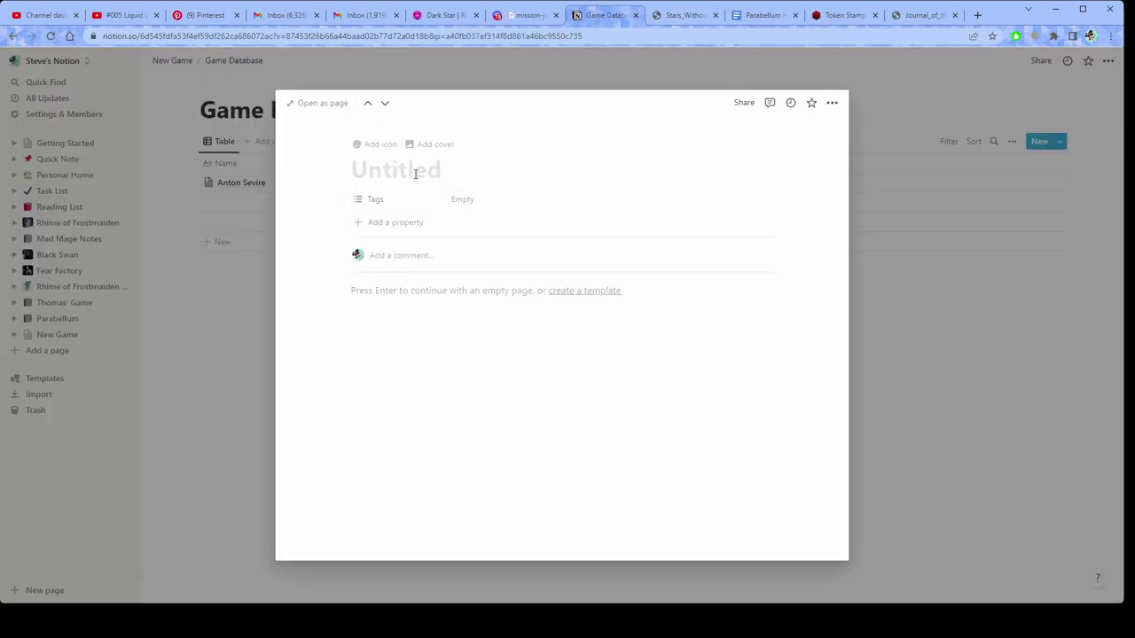
text(Mo)
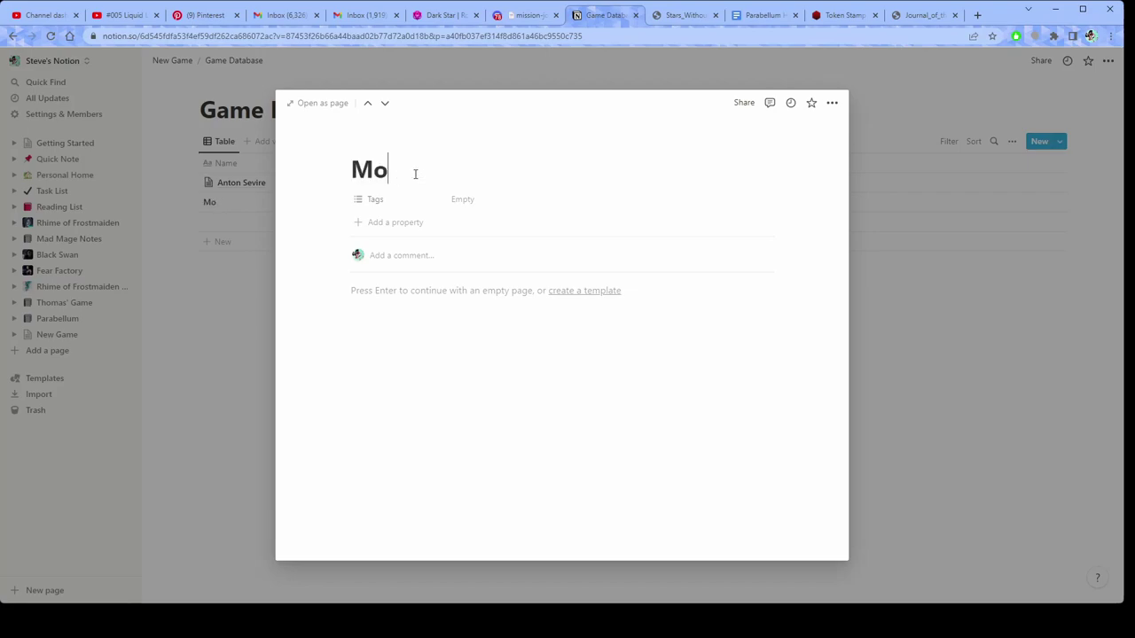
text(rris)
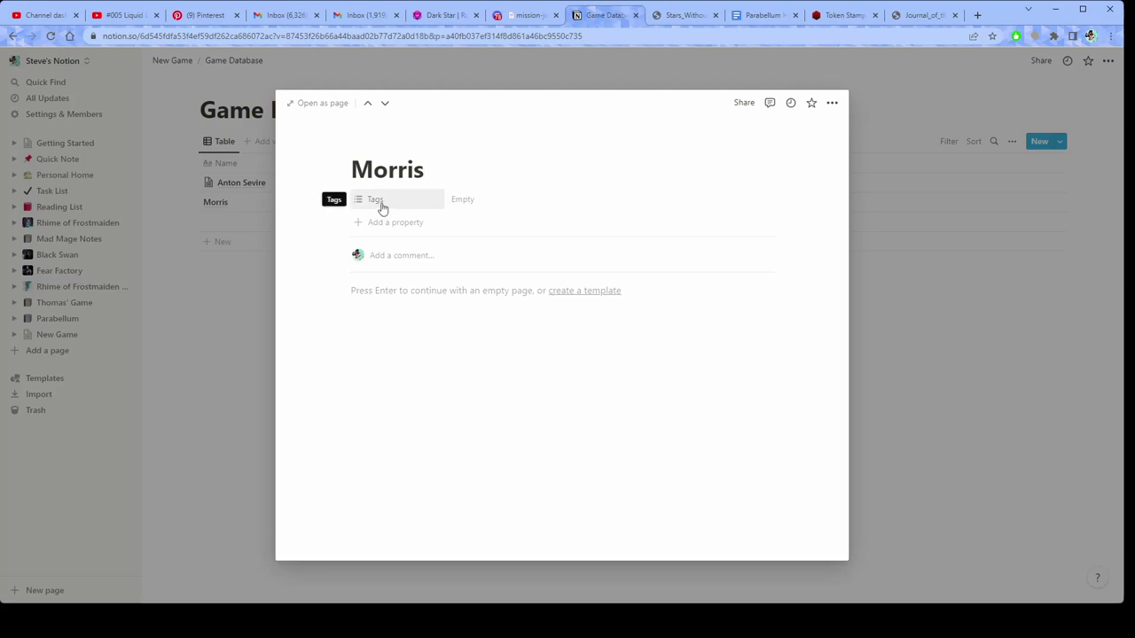
- Create and apply an NPC tag to the Morris entry
click(464, 201)
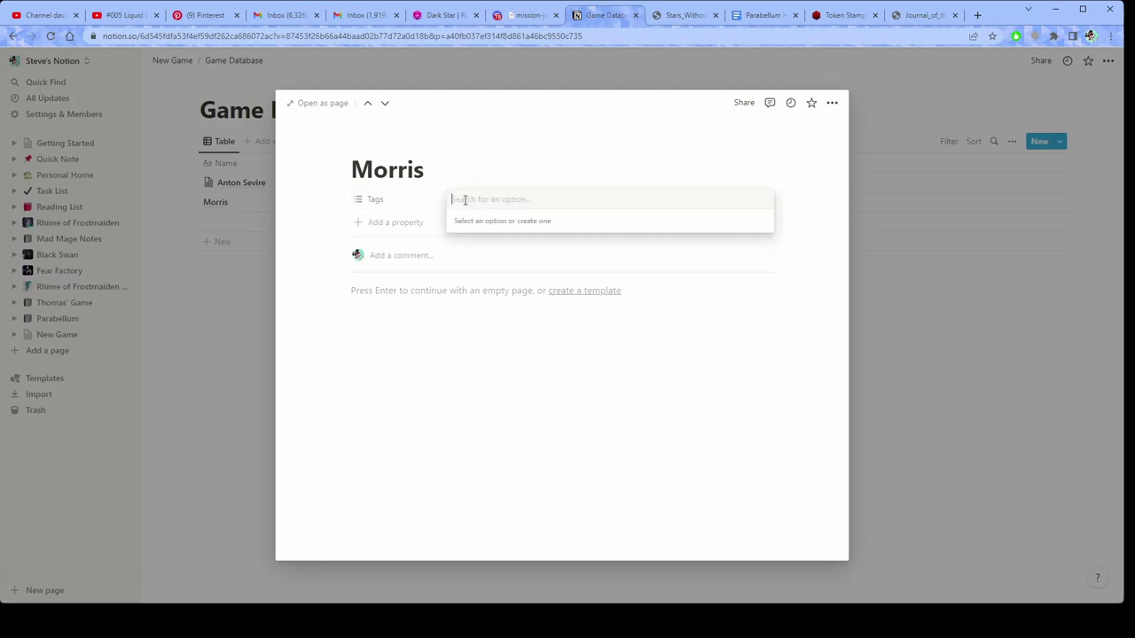
text(NPC)
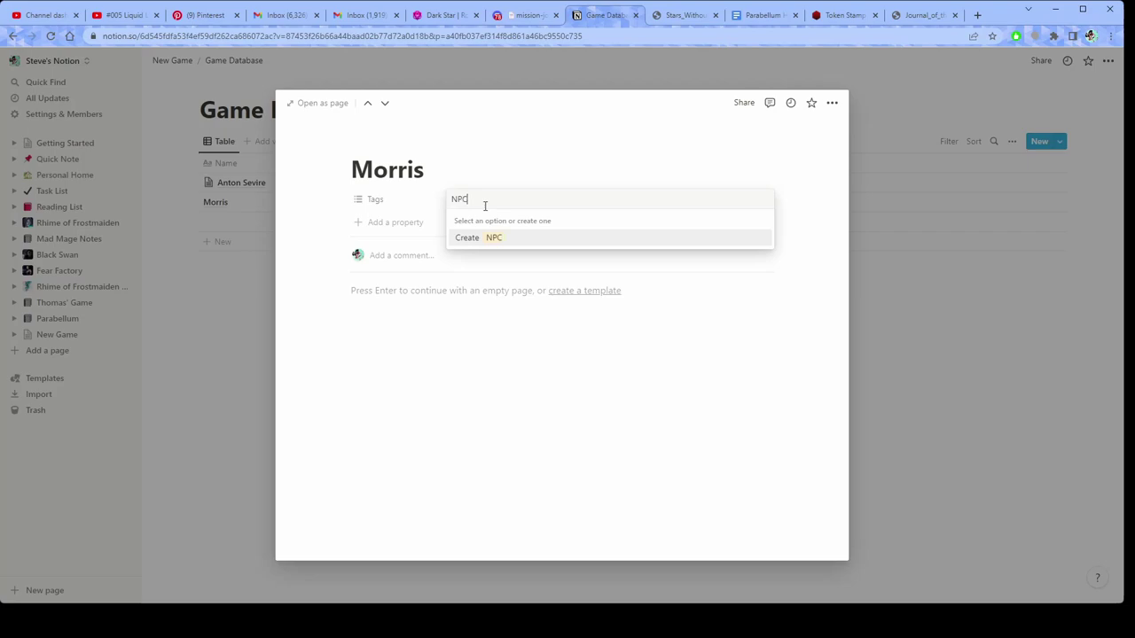
click(495, 241)
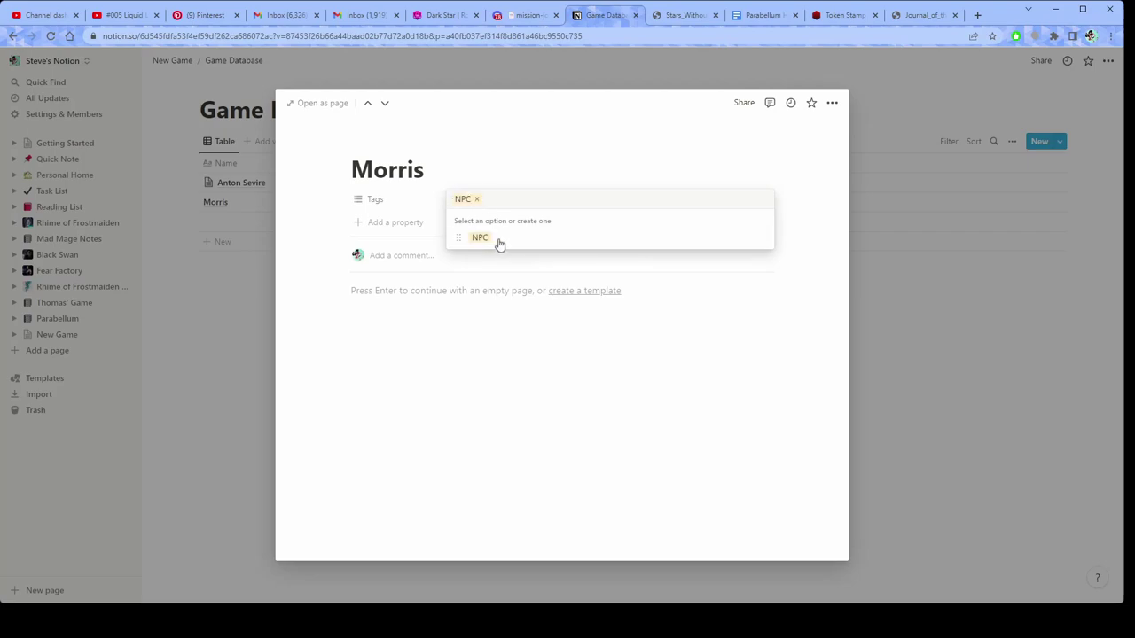
click(497, 360)
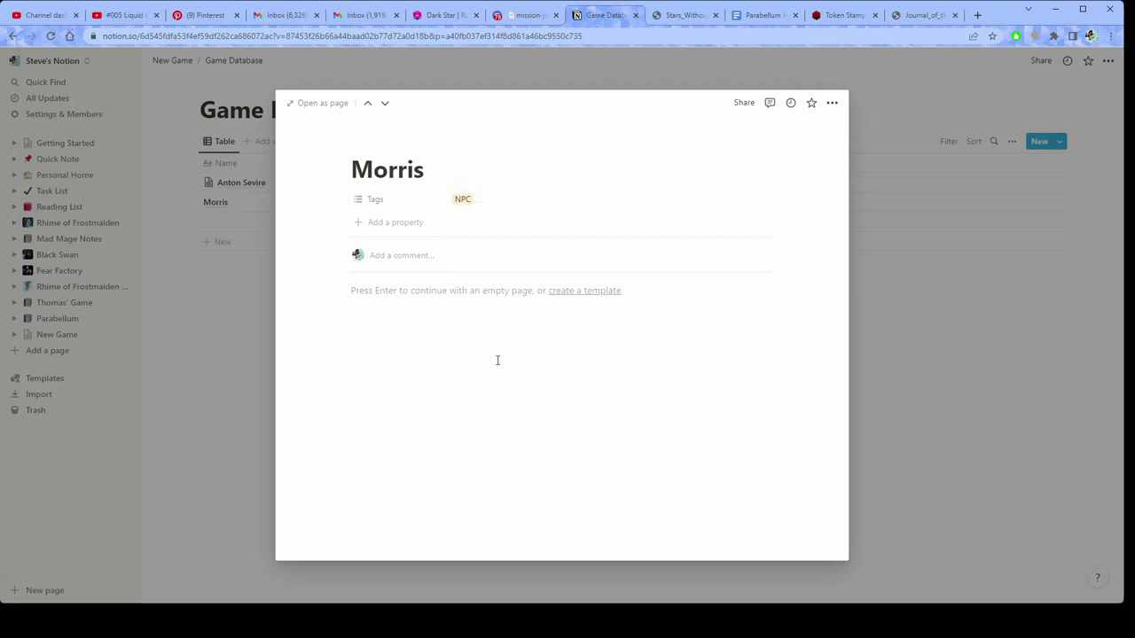
click(435, 293)
- Upload a full-length armed-soldier portrait as an image block on the Morris page
text(/)
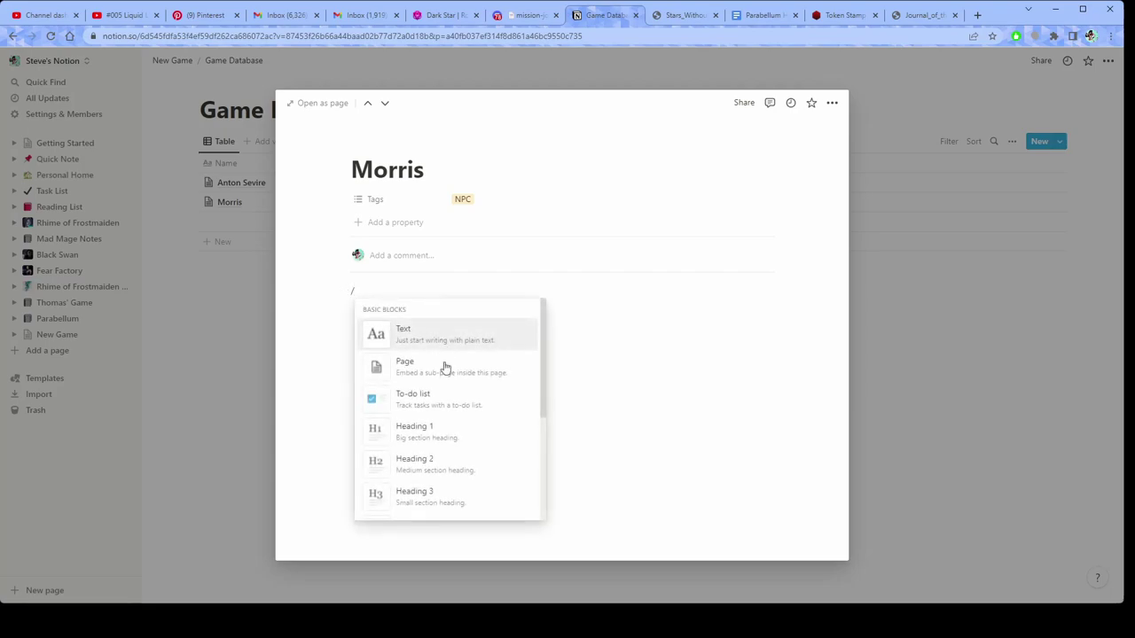
scroll(455, 381, down, 5)
scroll(461, 396, down, 6)
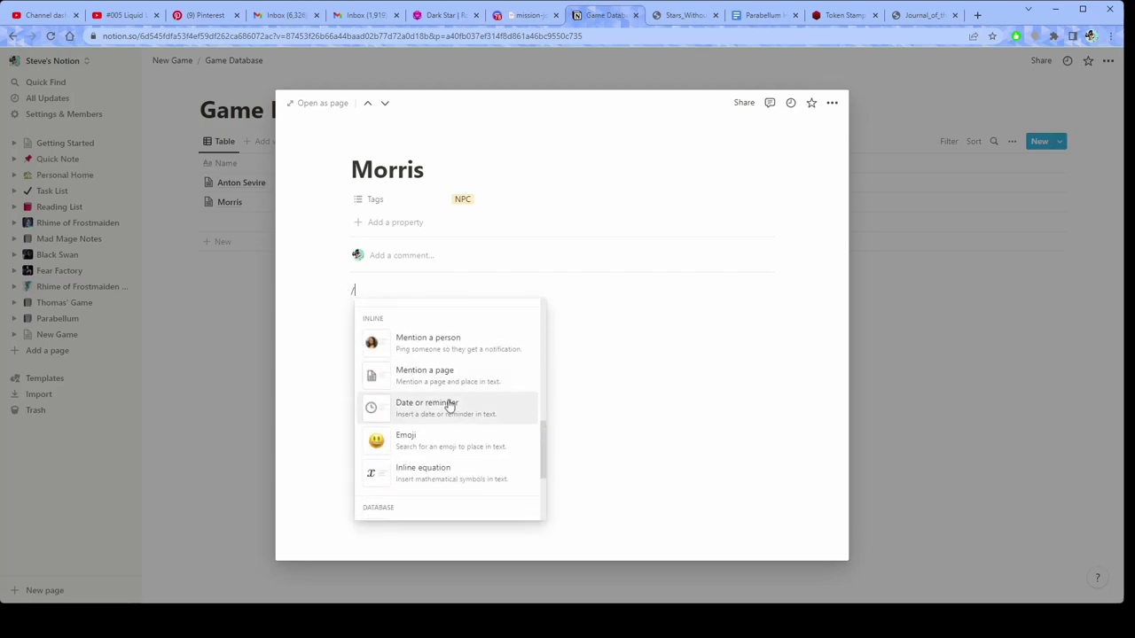
scroll(448, 423, down, 3)
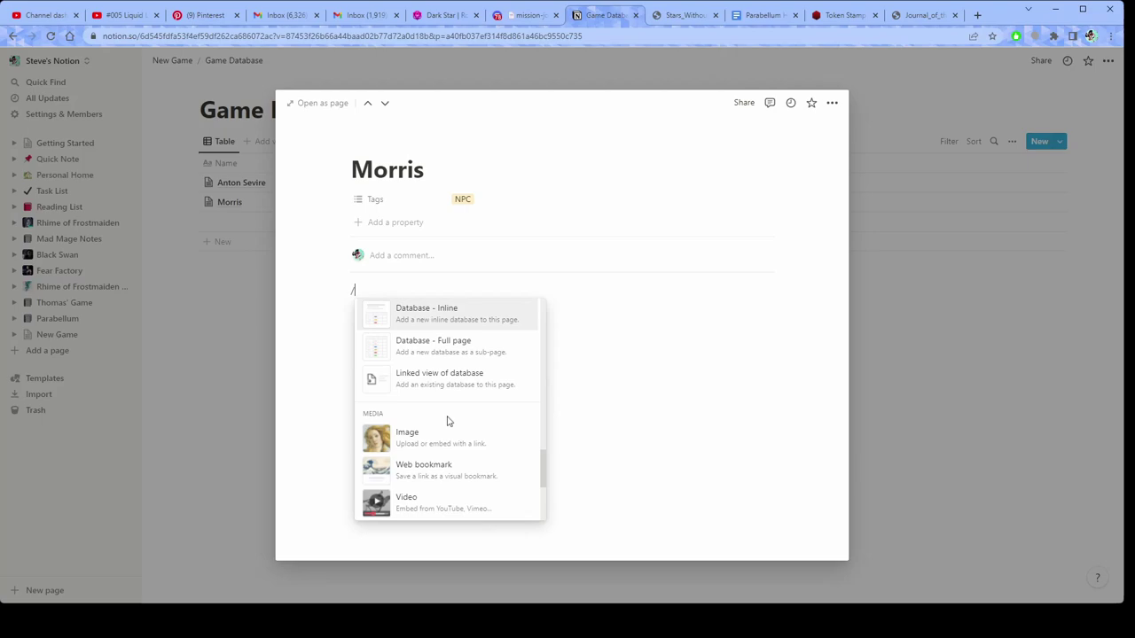
click(426, 441)
click(556, 363)
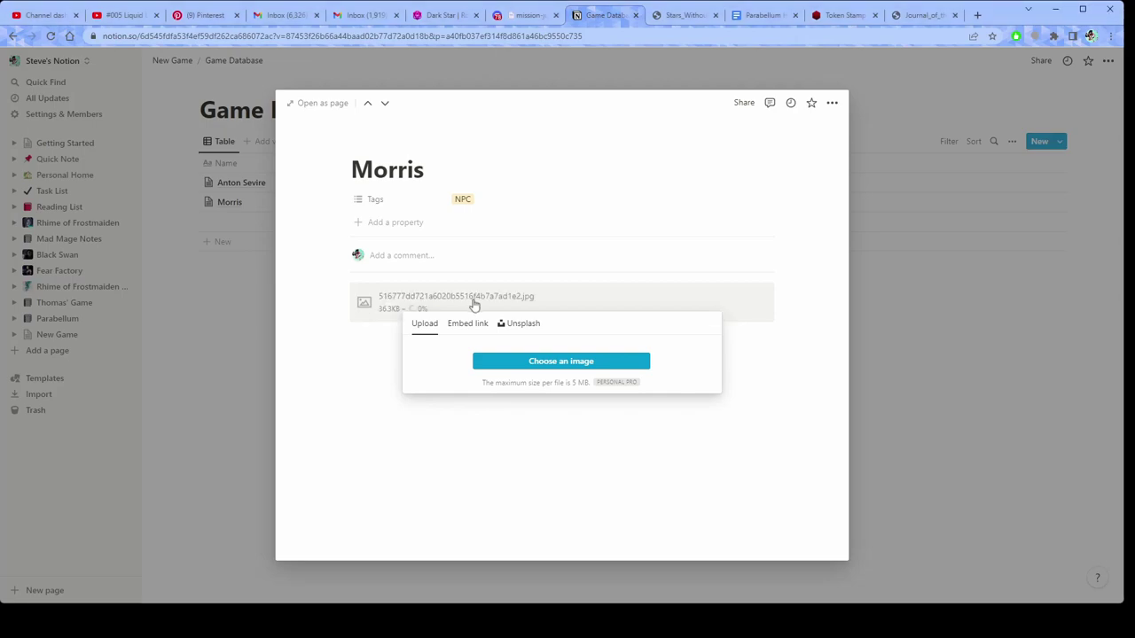
- Scroll through the Morris page to check the uploaded portrait
scroll(807, 367, down, 2)
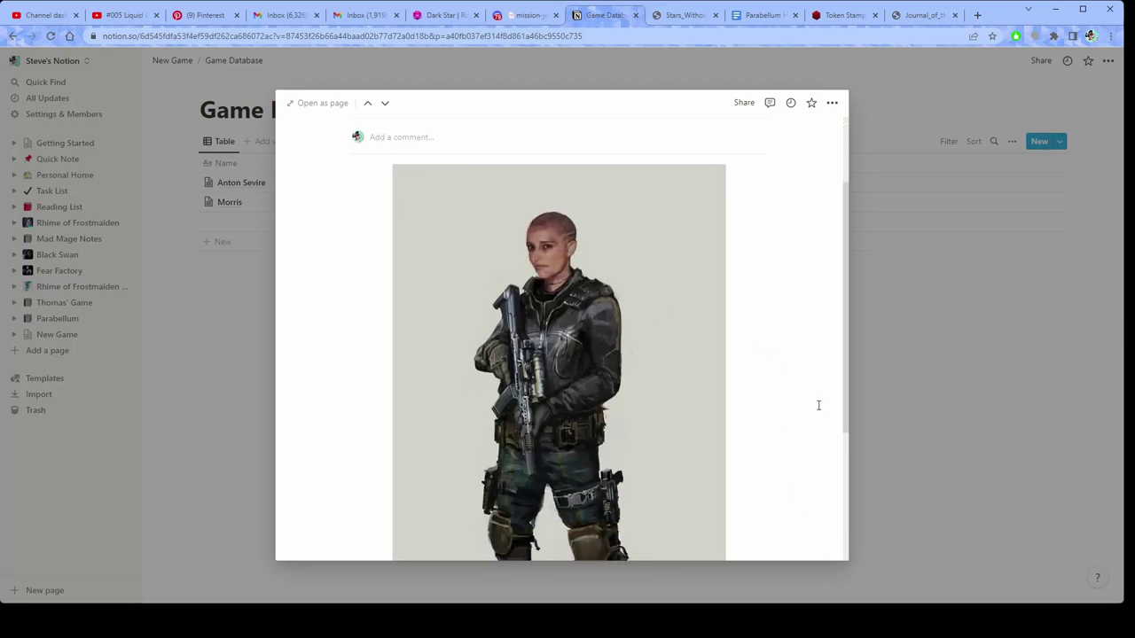
scroll(798, 390, up, 1)
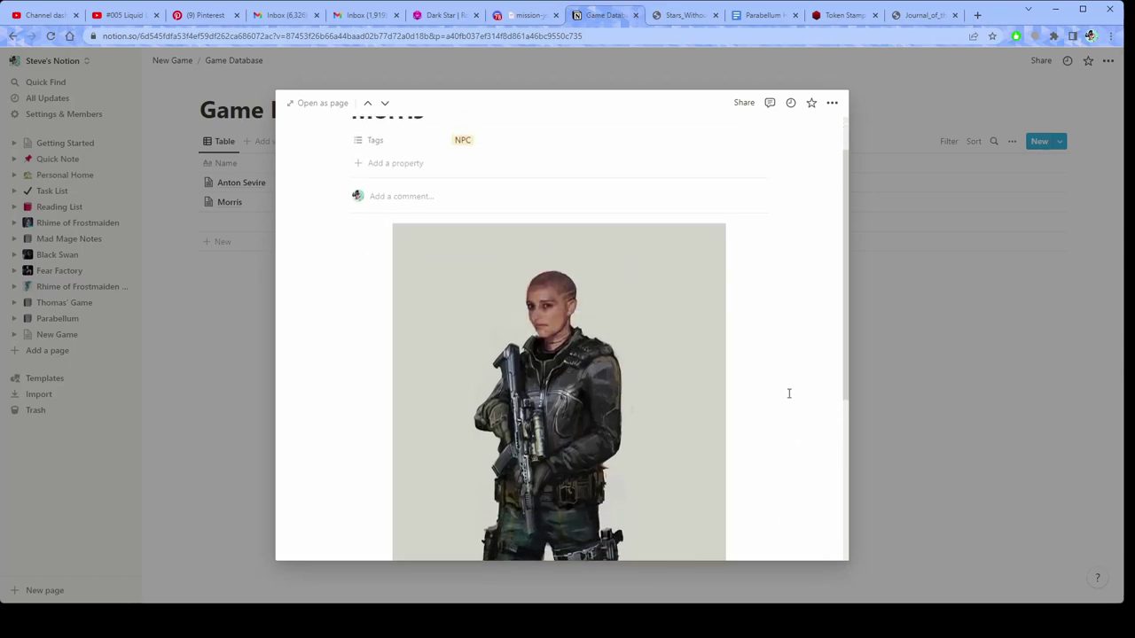
scroll(789, 393, down, 1)
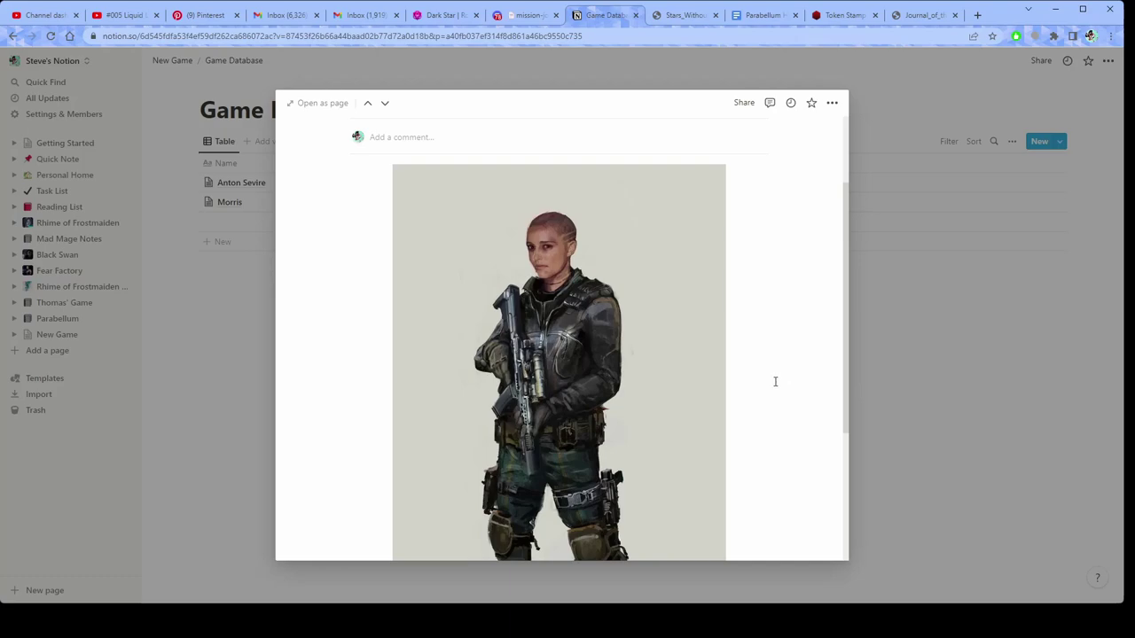
scroll(775, 381, down, 1)
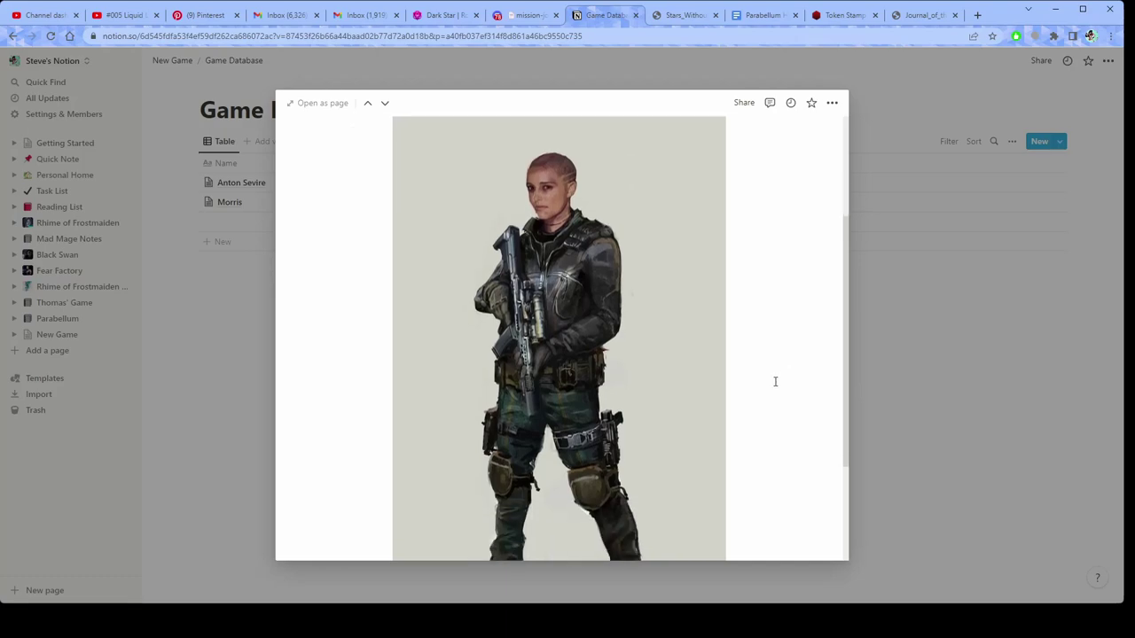
scroll(774, 382, down, 2)
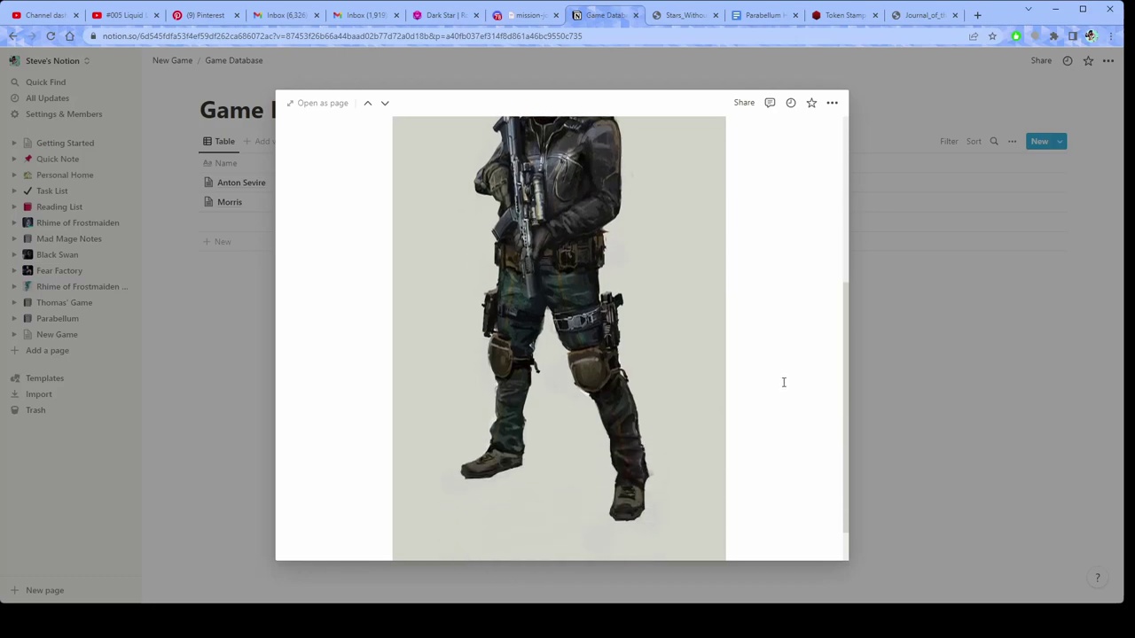
scroll(783, 382, up, 4)
scroll(782, 382, up, 3)
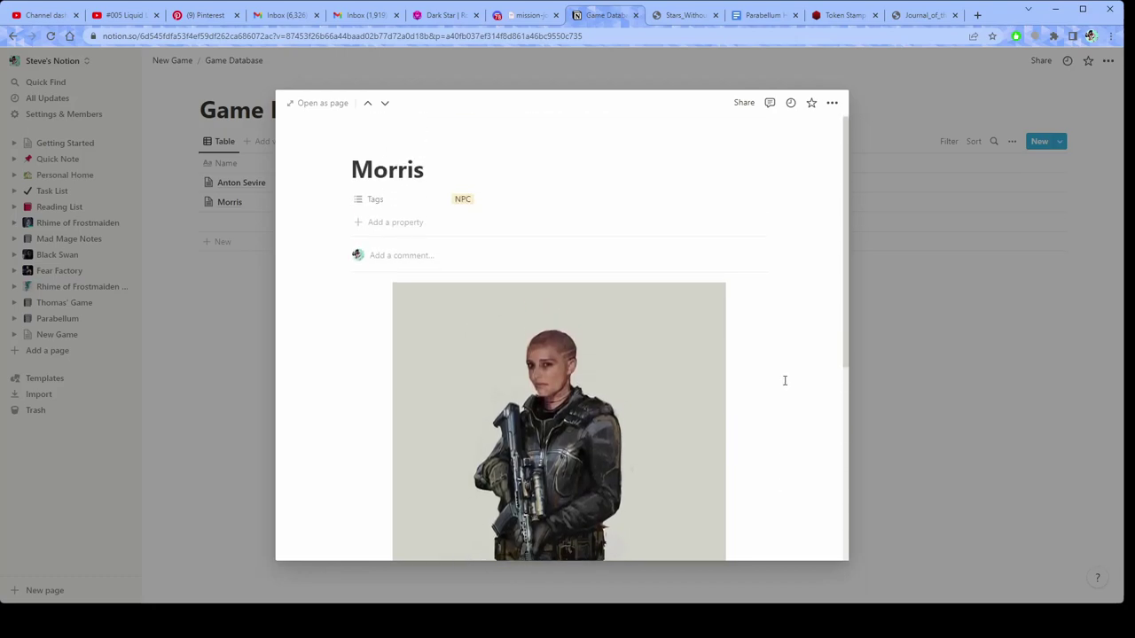
scroll(783, 380, down, 7)
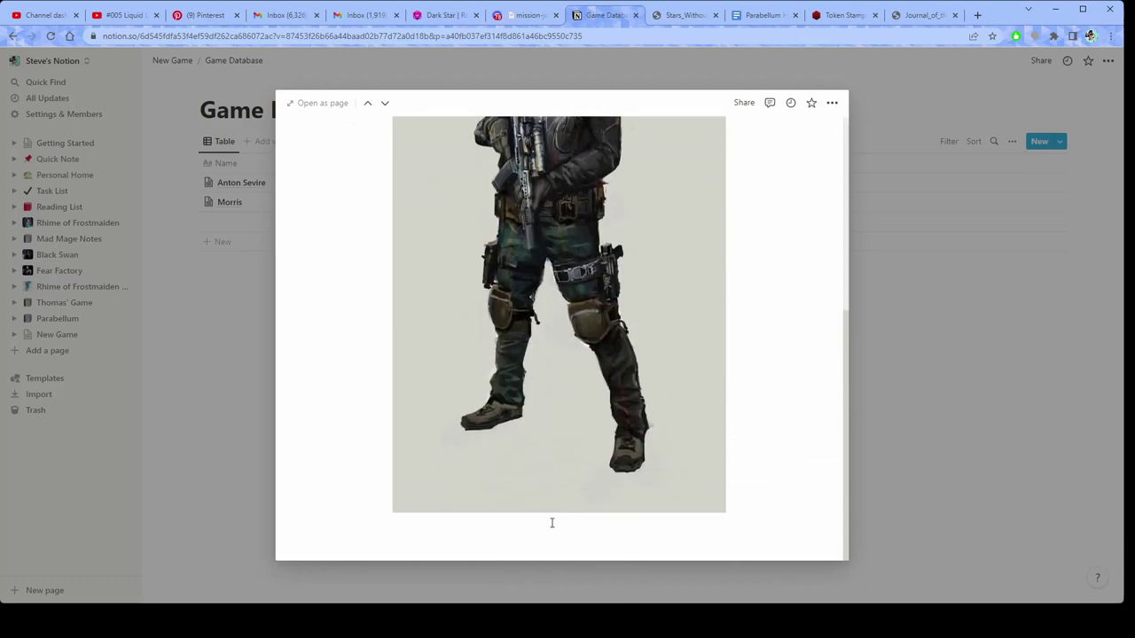
scroll(716, 396, up, 6)
- Open Anton Sevire's entry and give it a new 'Player Character' tag
click(209, 311)
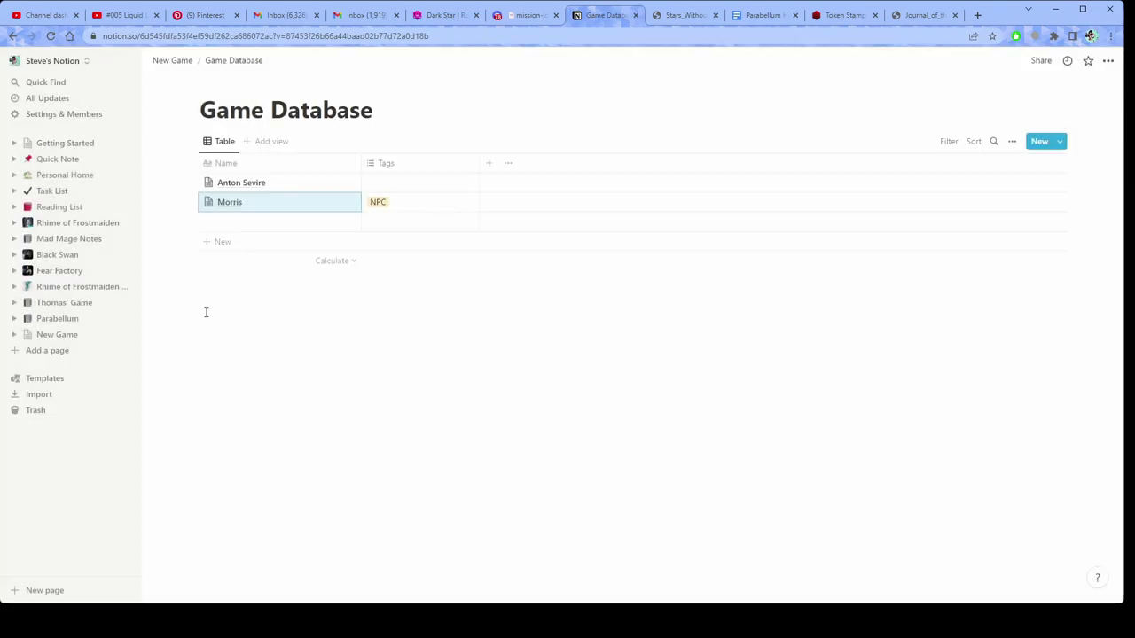
click(344, 184)
click(496, 200)
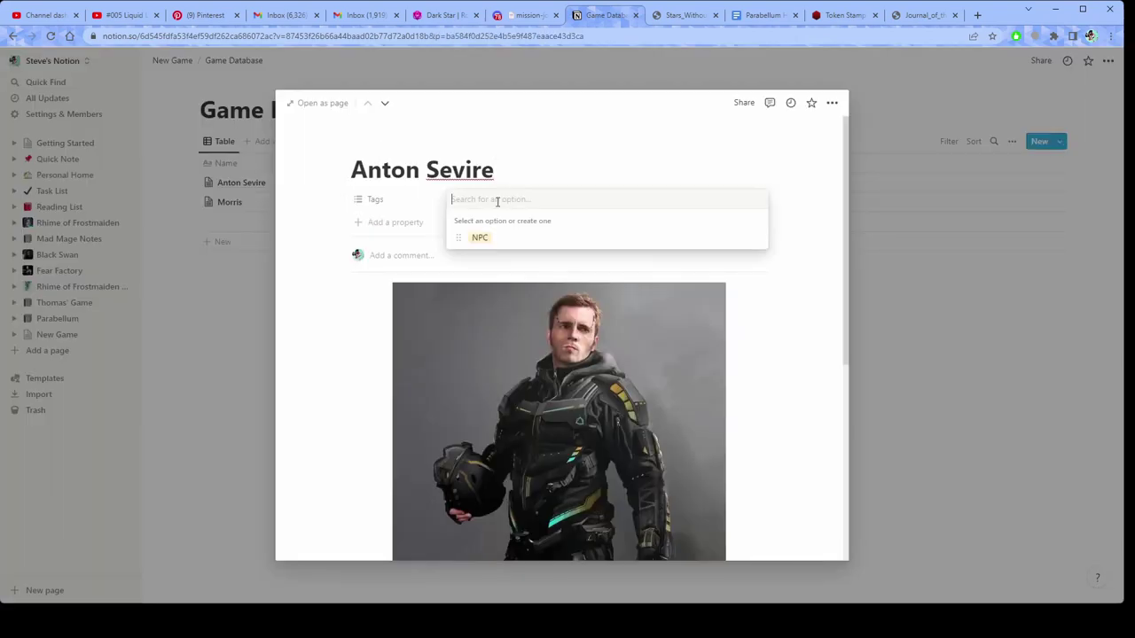
text(Player Character)
click(537, 239)
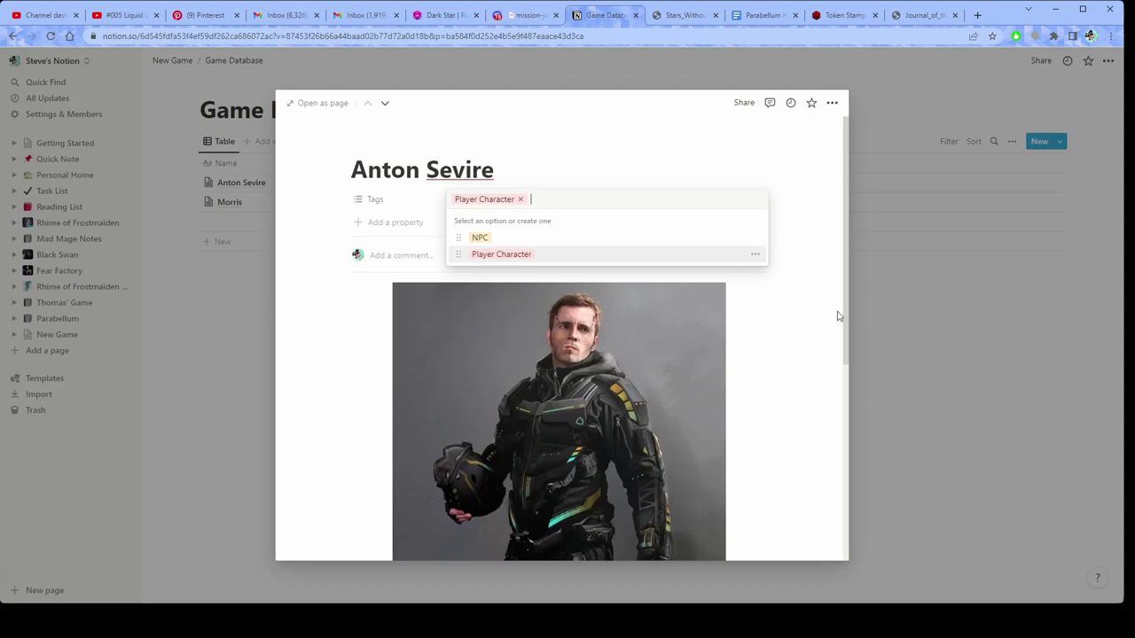
click(847, 347)
scroll(758, 379, down, 5)
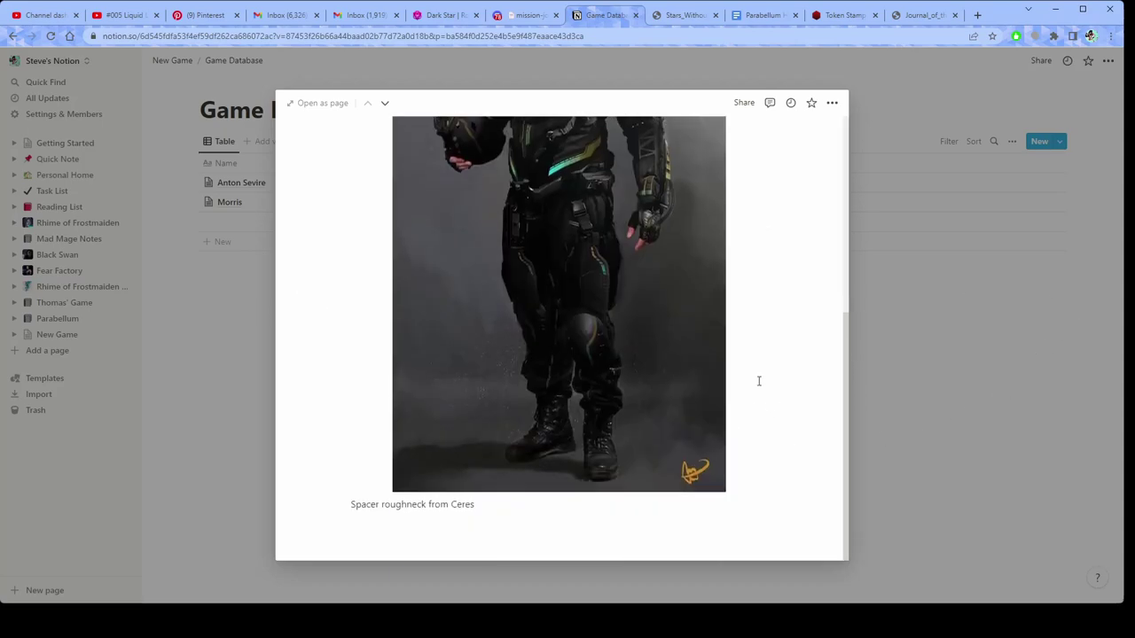
scroll(758, 379, up, 5)
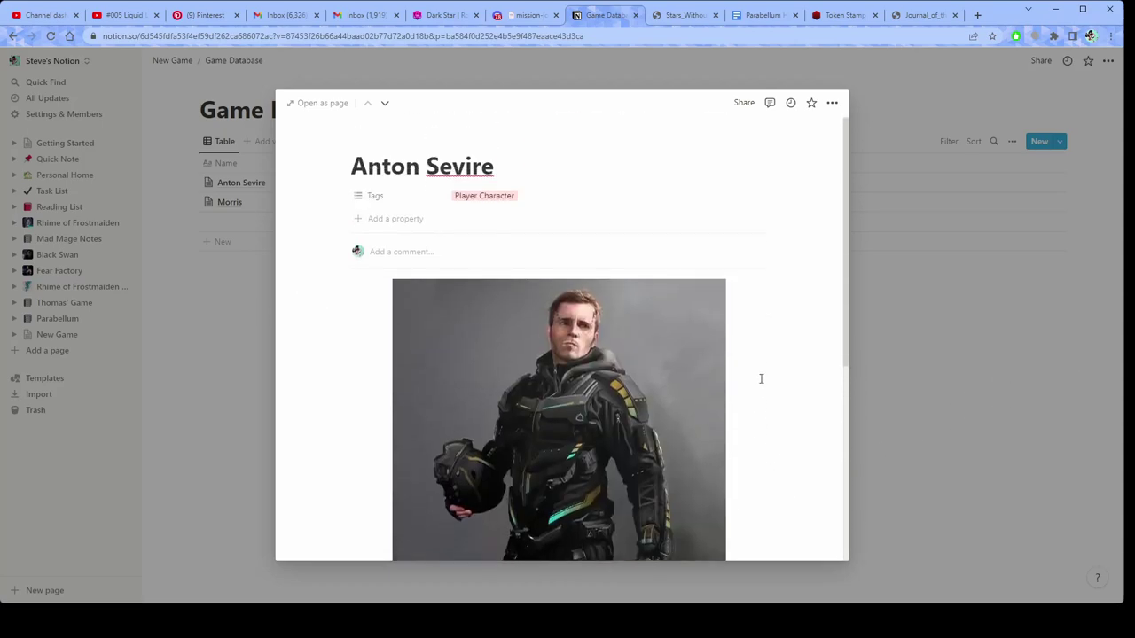
click(550, 202)
text(C)
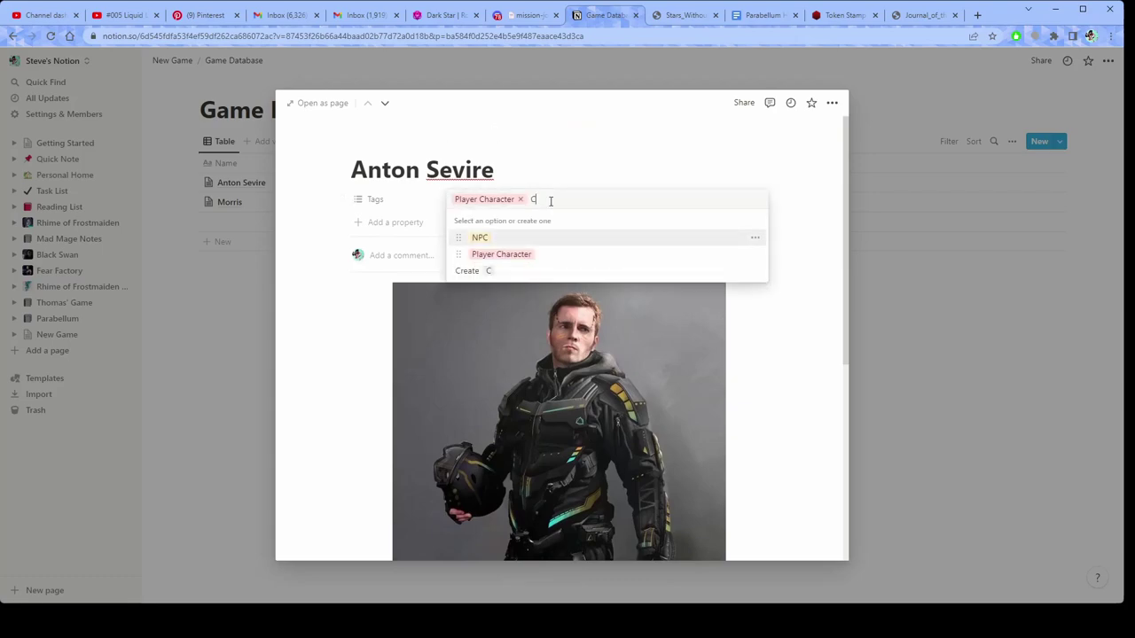
text(eres)
click(503, 242)
click(779, 410)
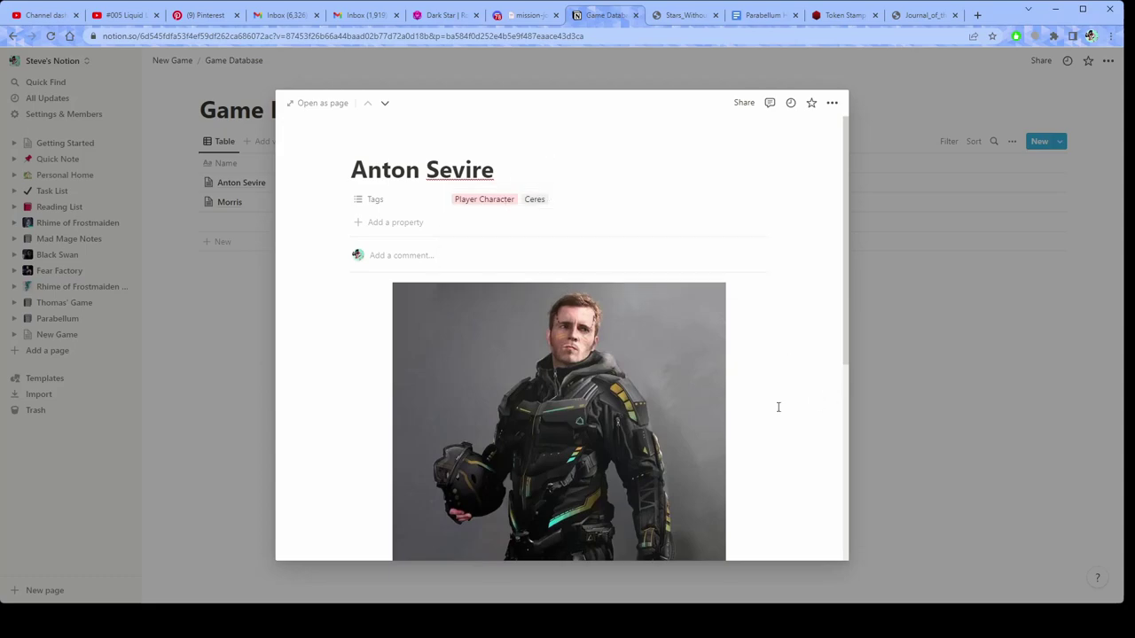
click(203, 297)
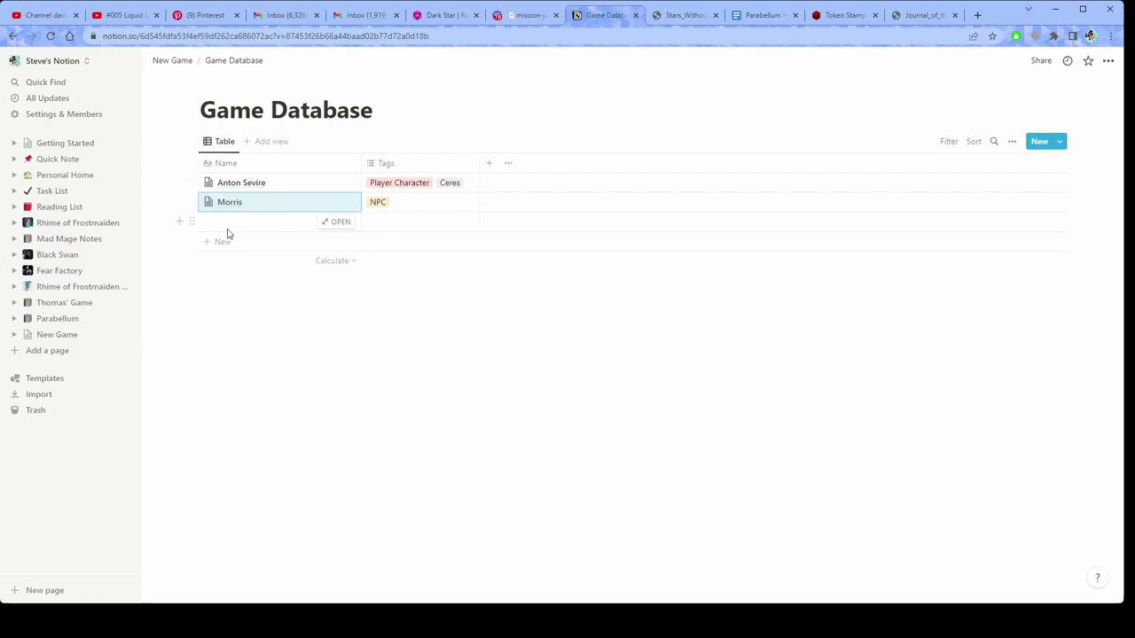
- Create a 'Combat Shotgun' database entry tagged Weapon
click(337, 222)
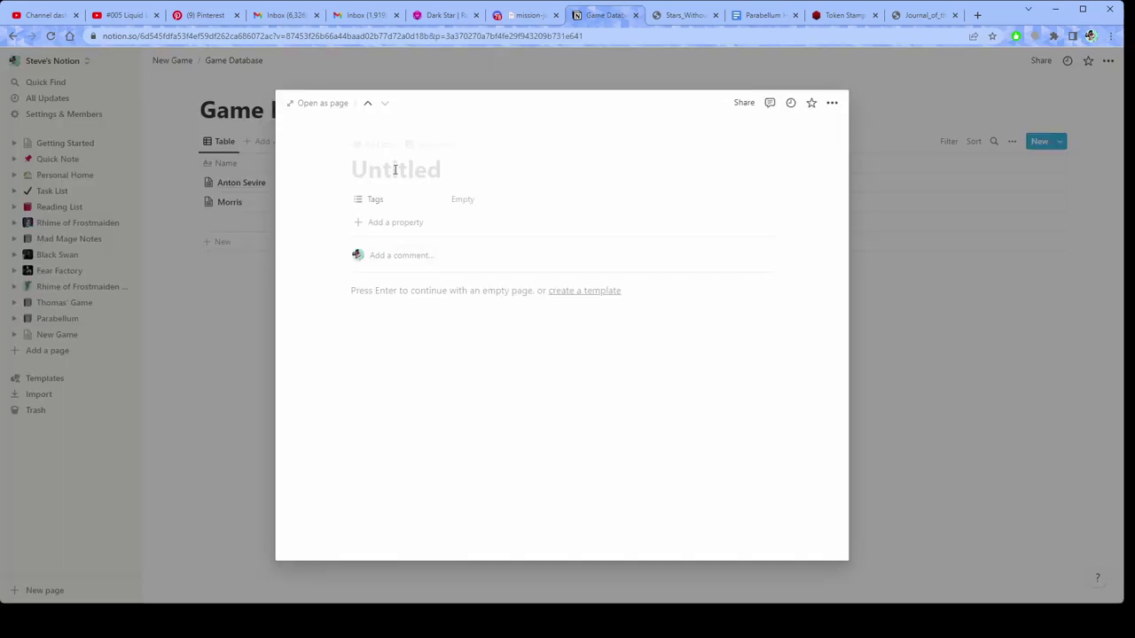
text(Combat Shotgun)
click(484, 202)
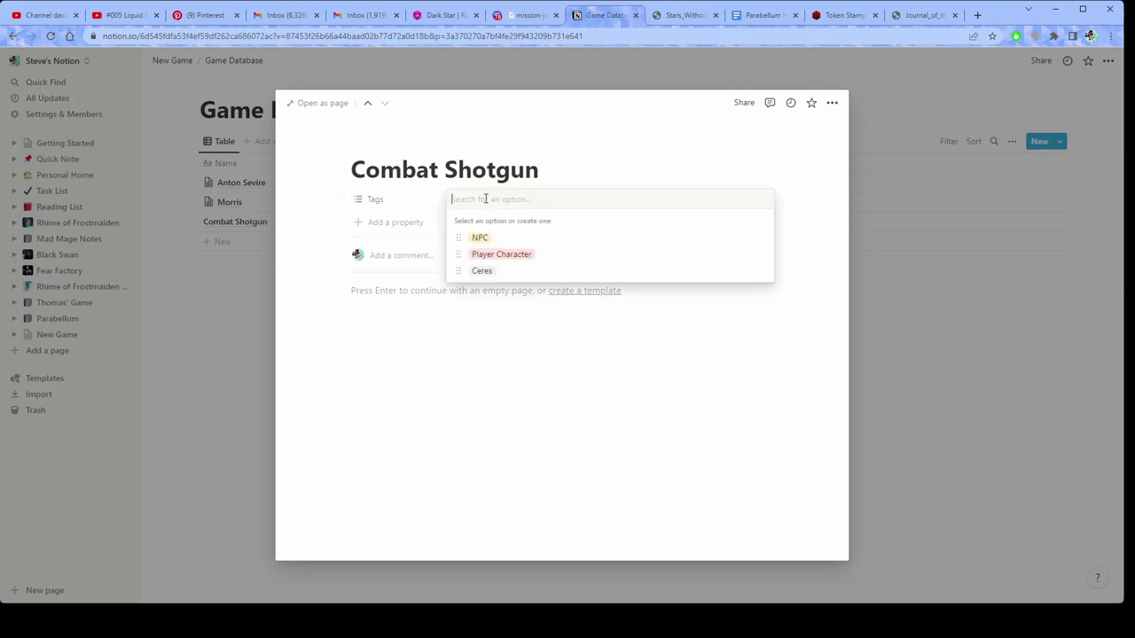
text(Wea)
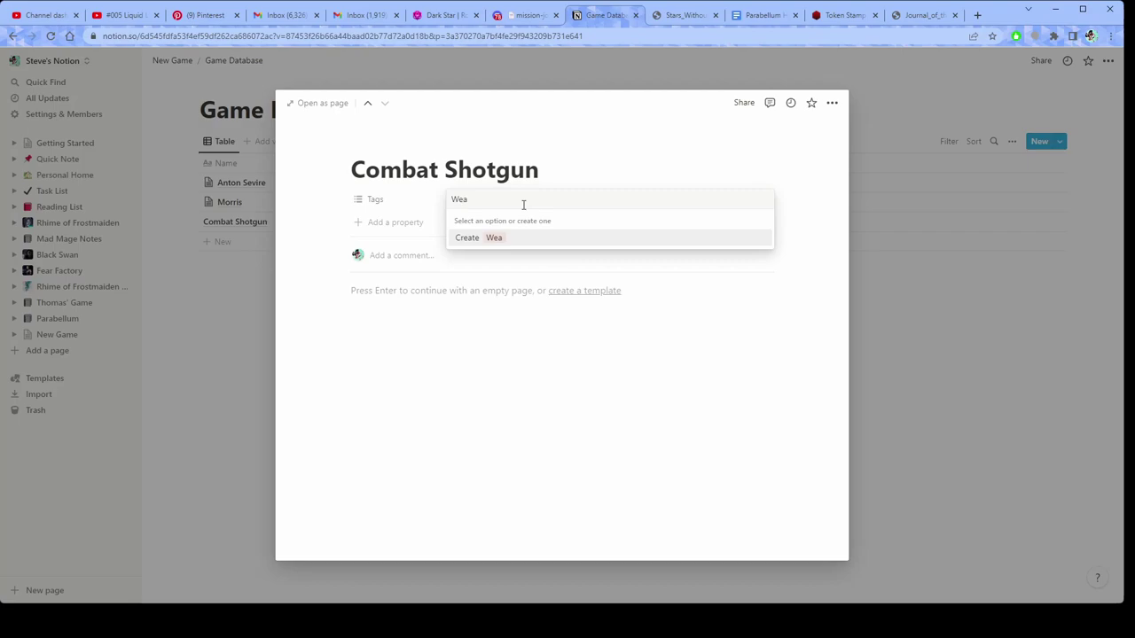
text(pon)
key(Return)
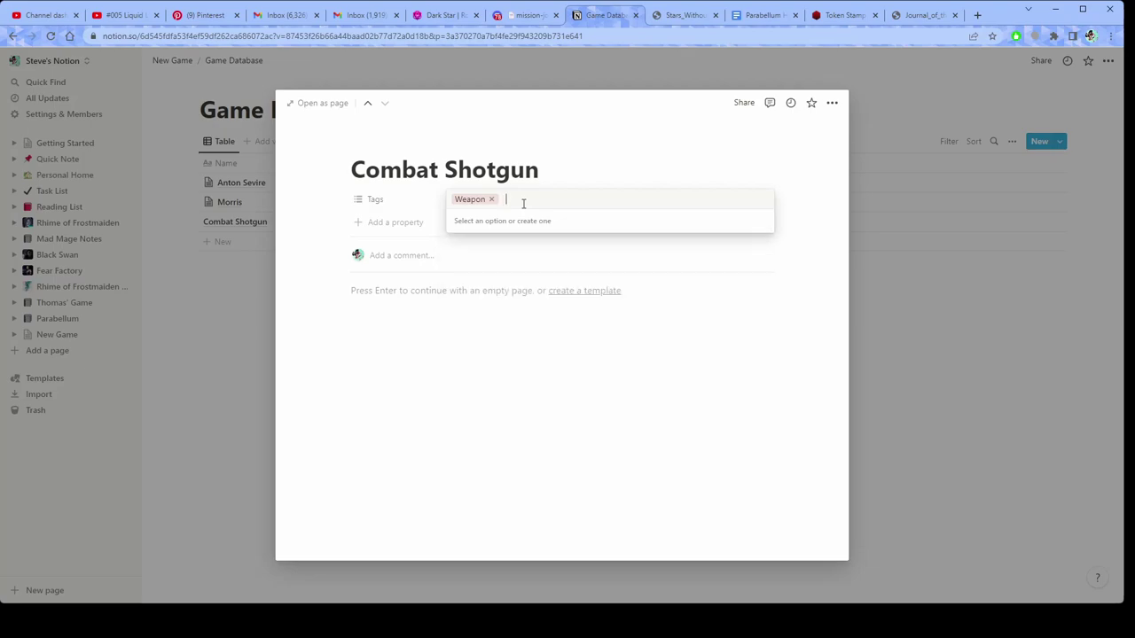
key(BackSpace)
key(BackSpace)
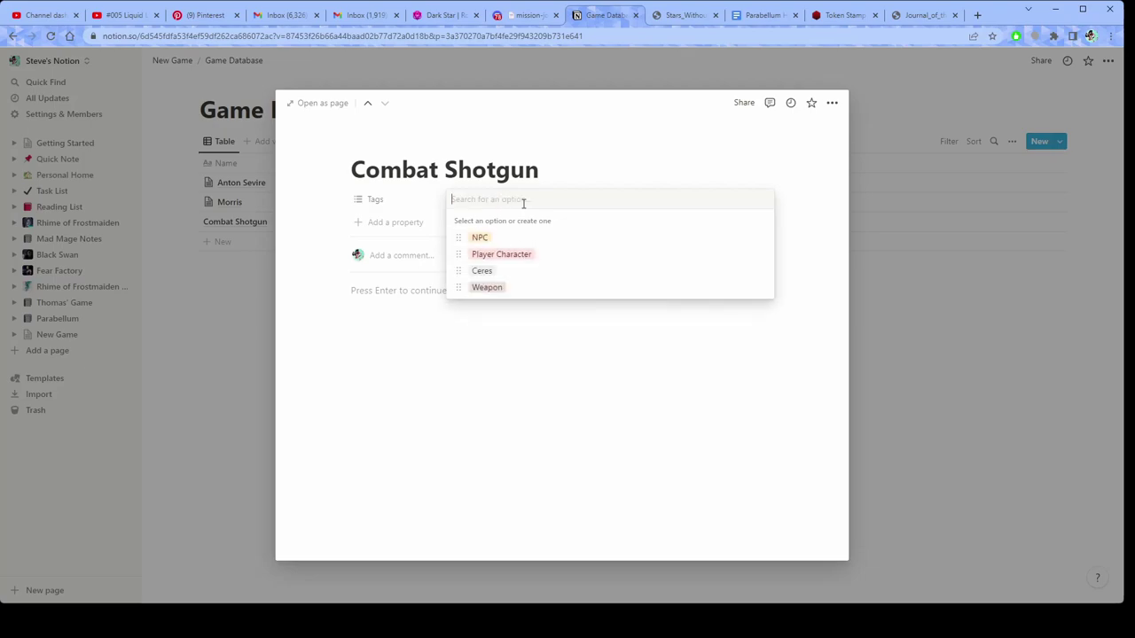
click(487, 287)
- Add a new 'Projectile Weapon' tag to Combat Shotgun
text(Pro)
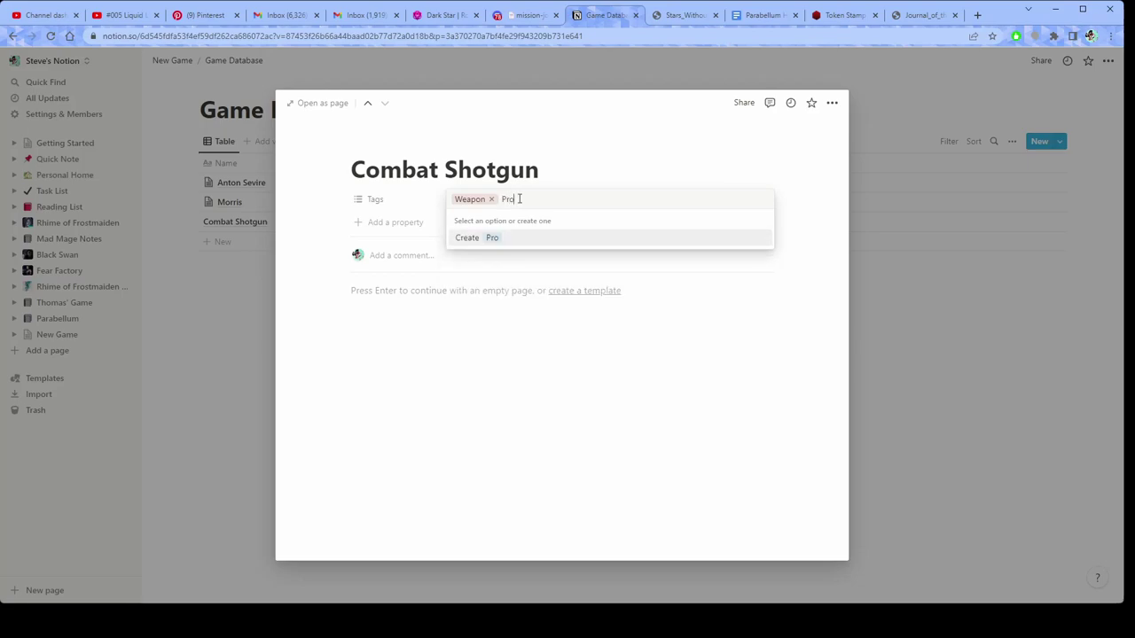
text(jectile Weapon)
click(527, 245)
click(441, 385)
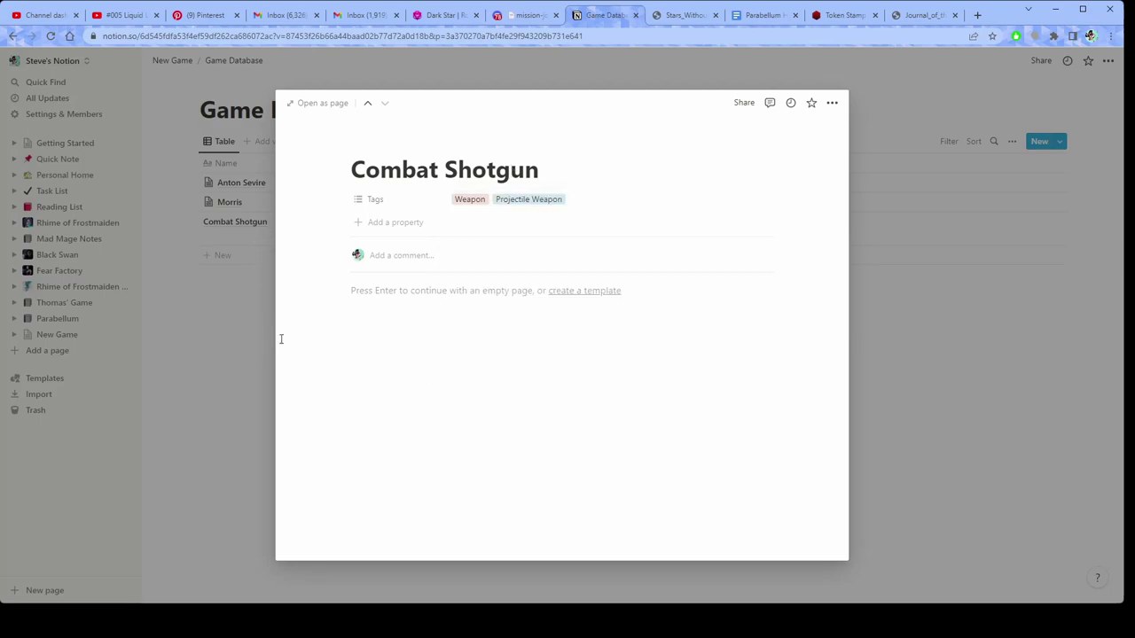
click(504, 296)
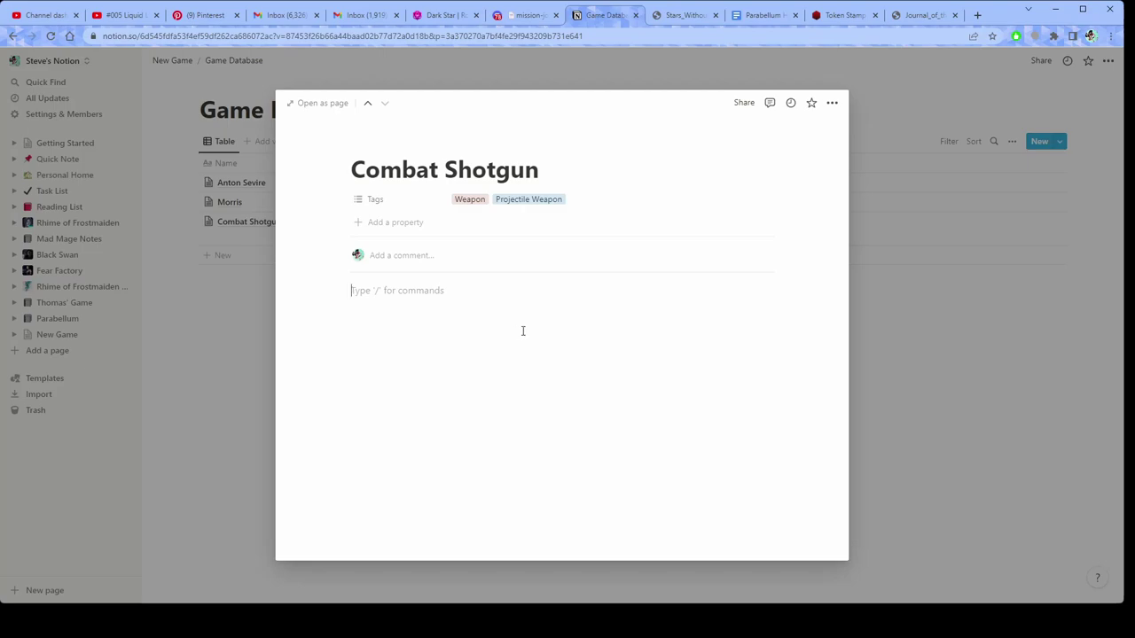
- Write 'Morris loves her combat shotgun' under Morris's portrait and select 'combat shotgun'
click(223, 304)
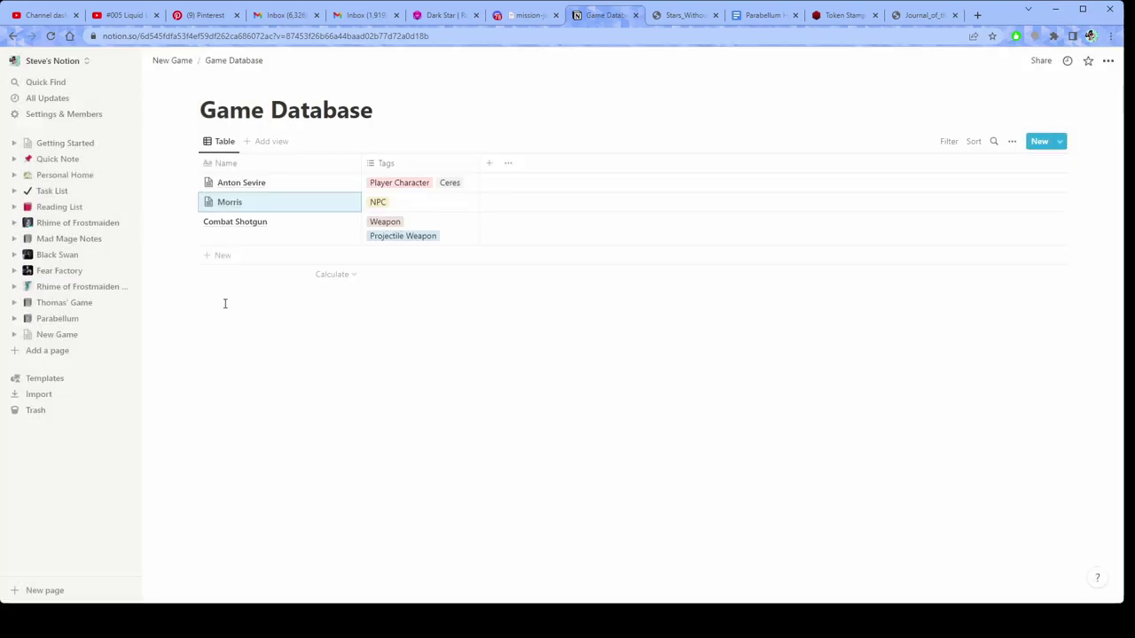
click(336, 203)
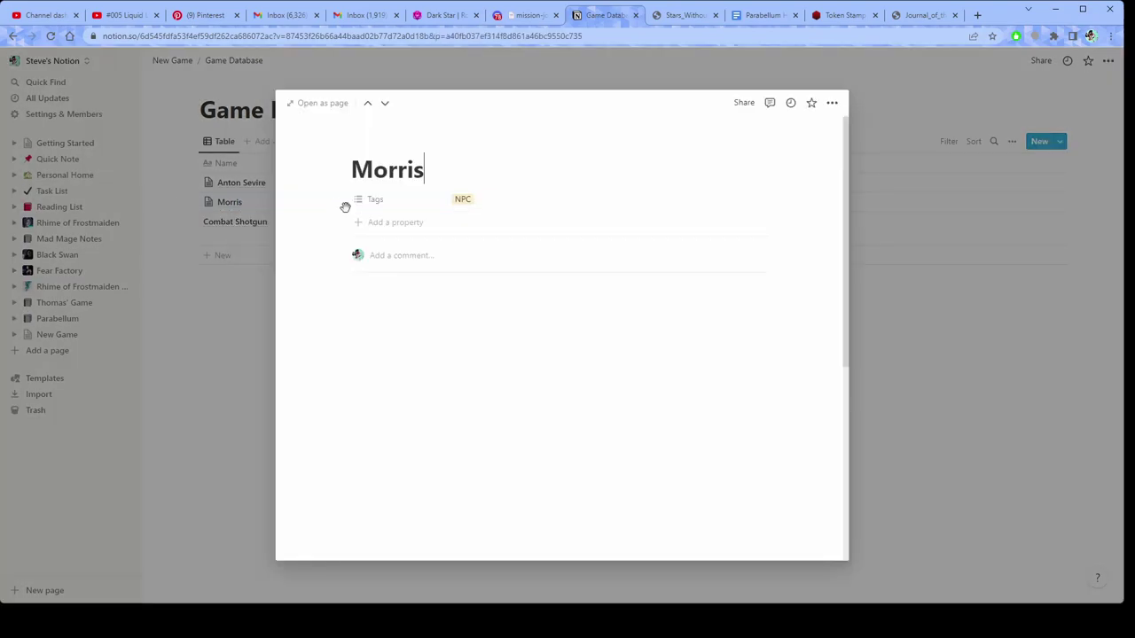
scroll(481, 360, down, 5)
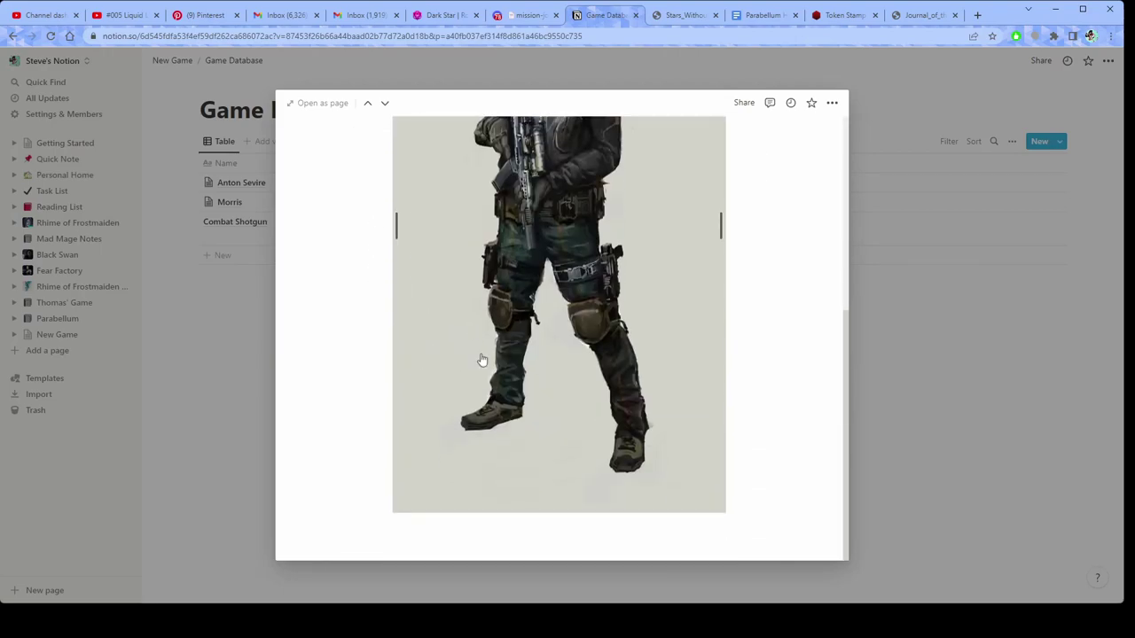
click(463, 526)
text(Morris loves her com)
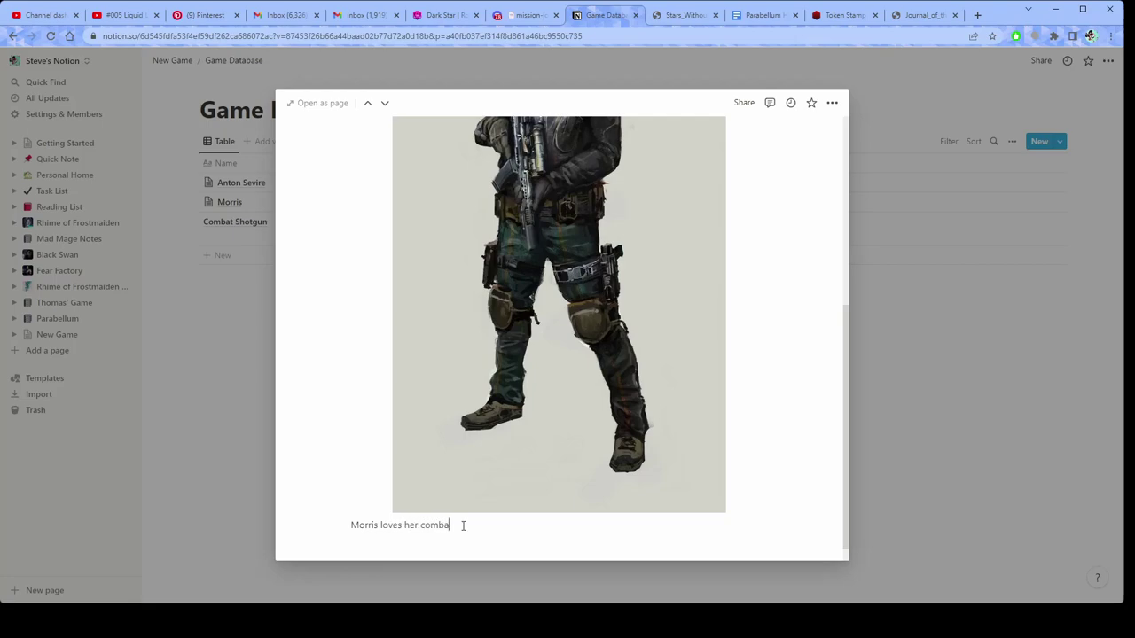
text(bat shootgun)
drag(428, 528, 492, 506)
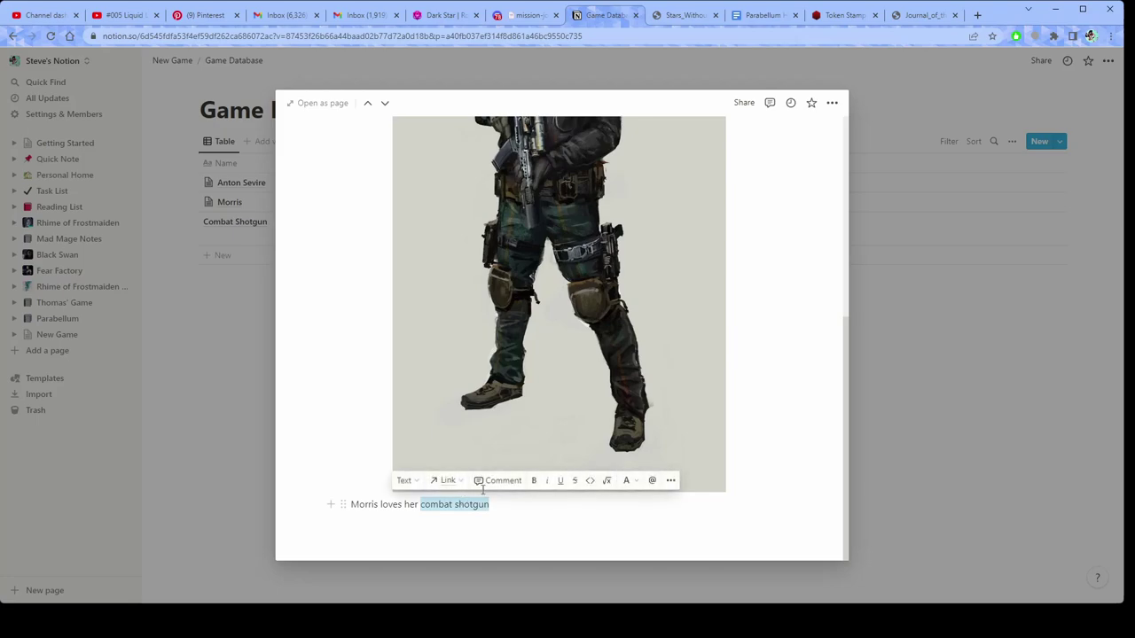
- Link 'combat shotgun' on Morris's page to the Combat Shotgun page and return to the table
click(448, 481)
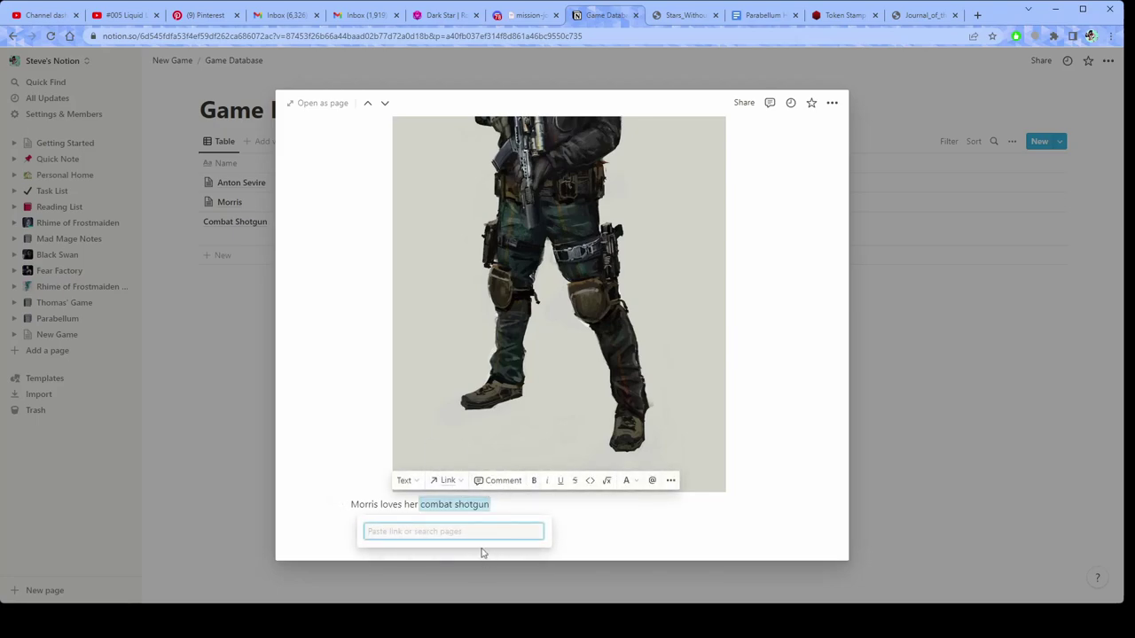
text(comba)
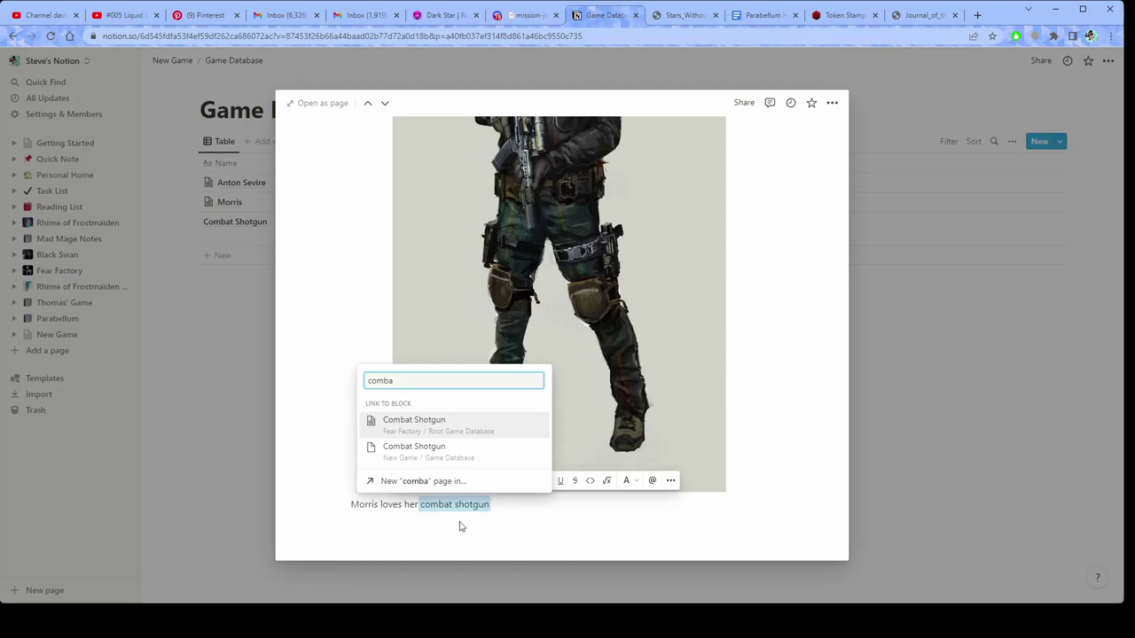
click(438, 457)
click(223, 394)
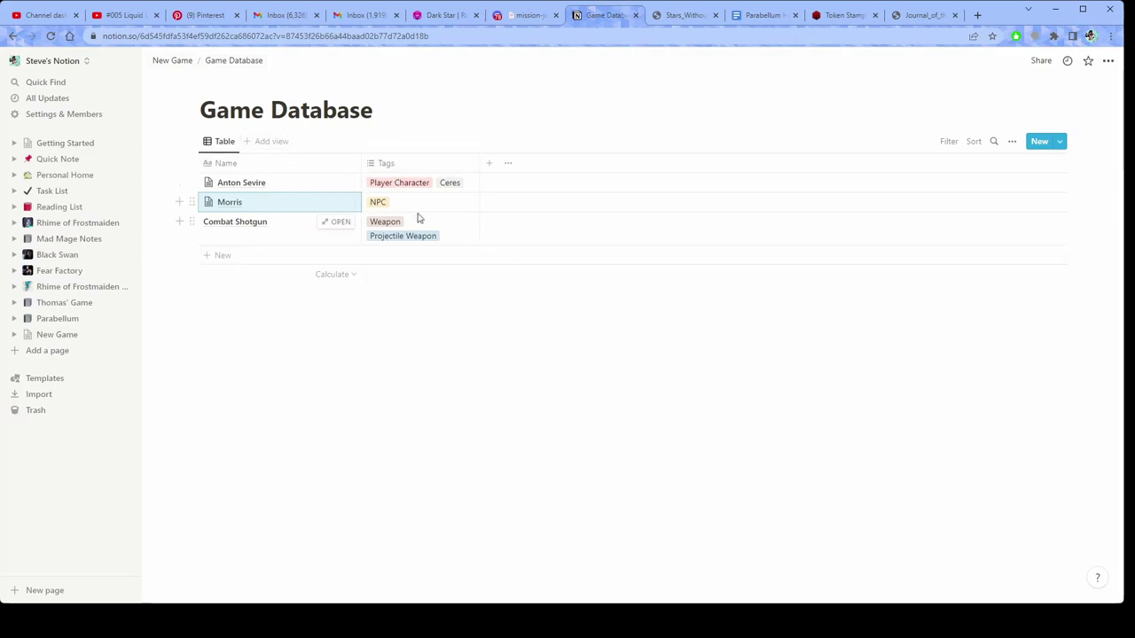
- On New Game, add an empty 'Player Characters' sub-page with an icon below Game Database
click(173, 62)
click(459, 204)
text(/)
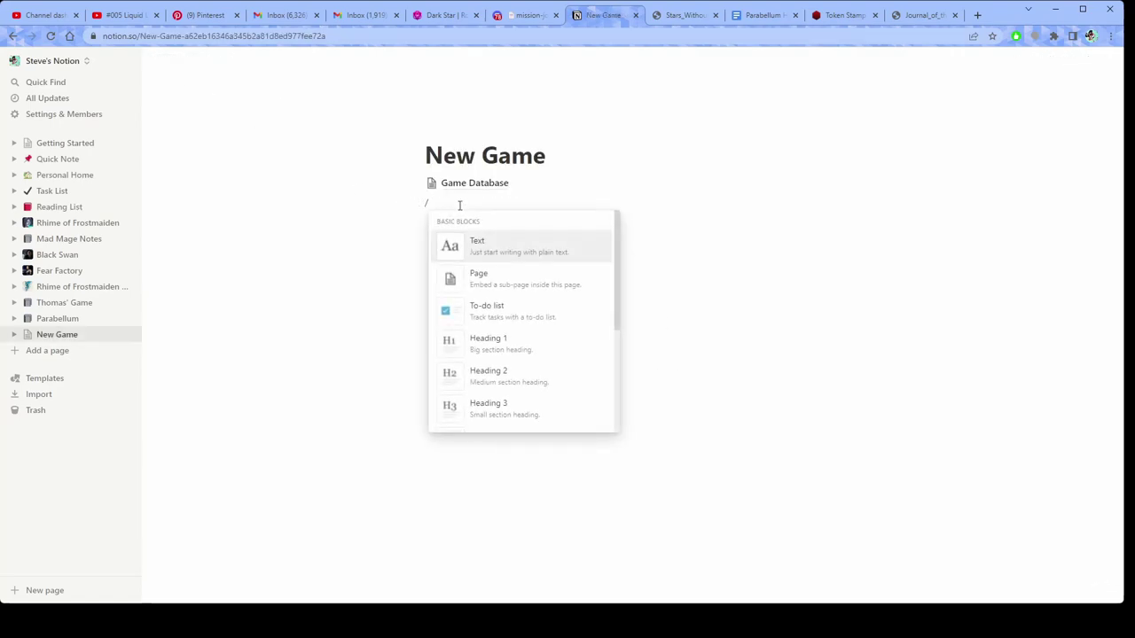
click(504, 282)
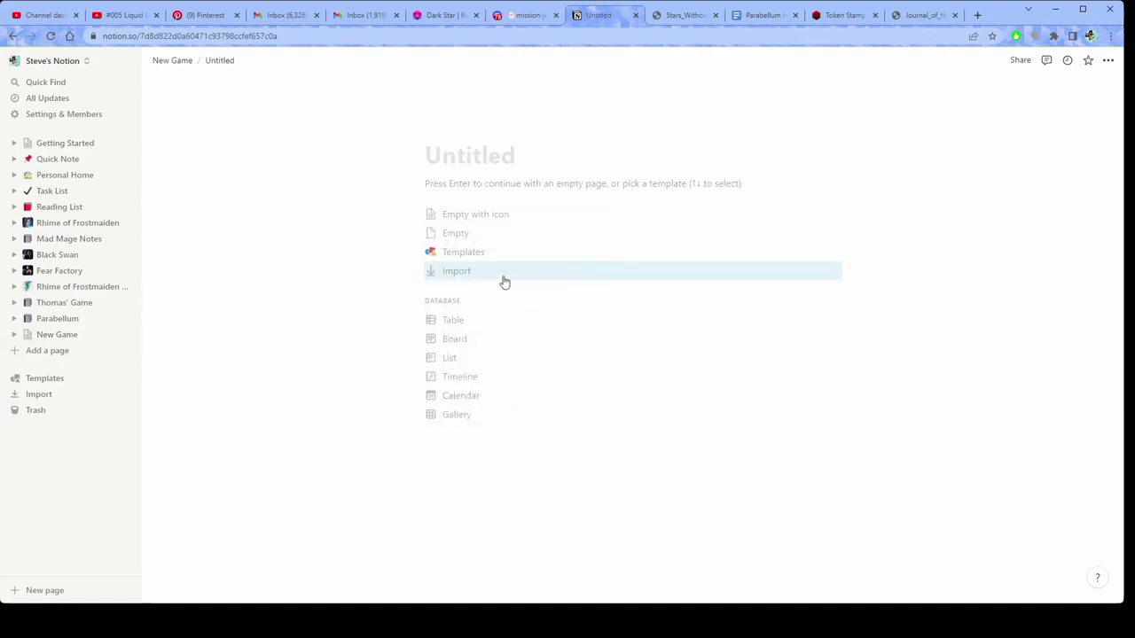
text(P)
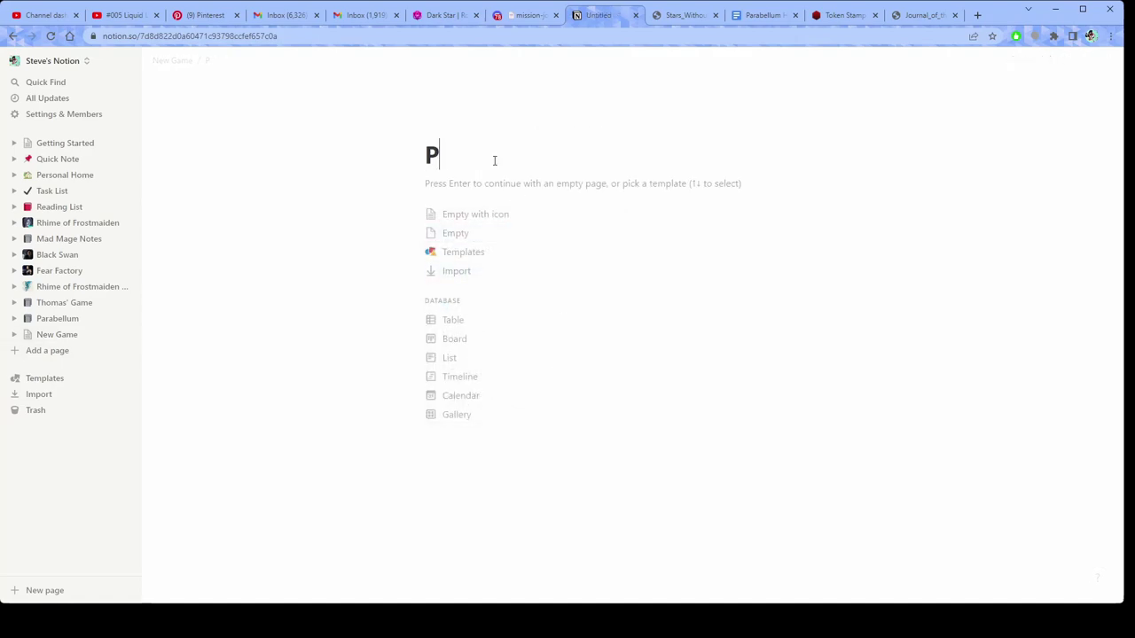
text(layer Characters)
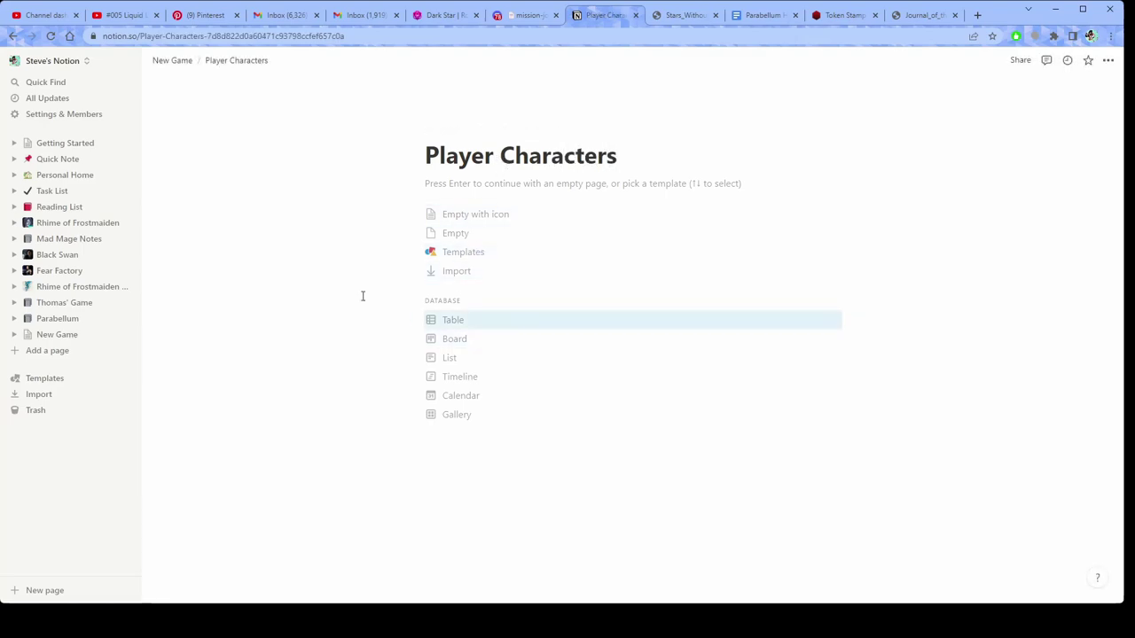
key(Return)
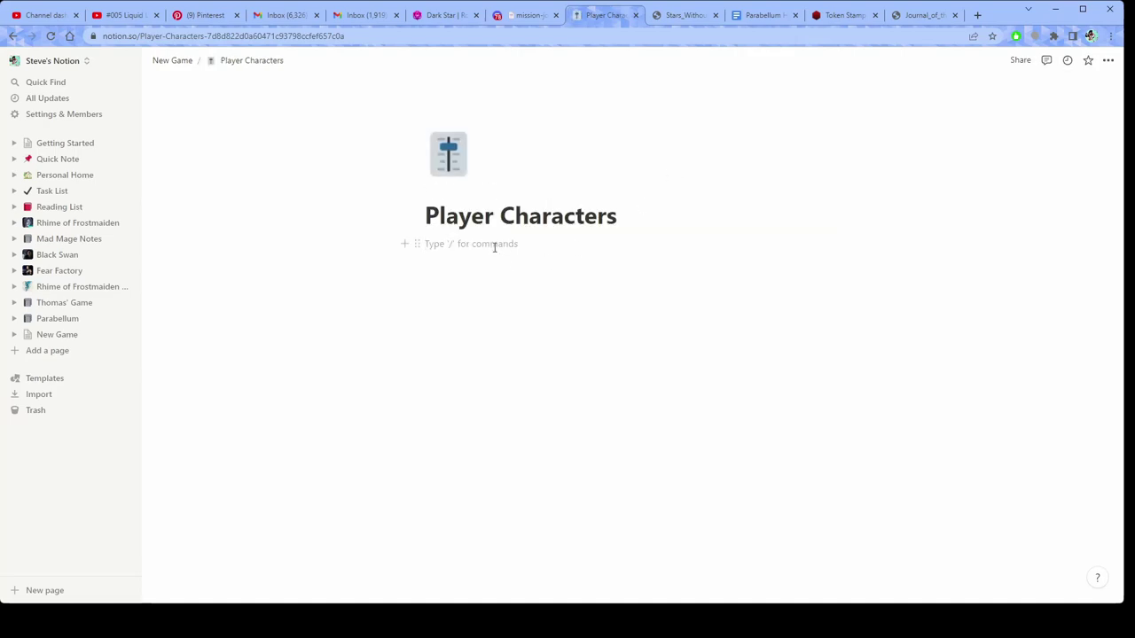
- Insert a 'Linked view of database' block on the Player Characters page via the / menu
text(/)
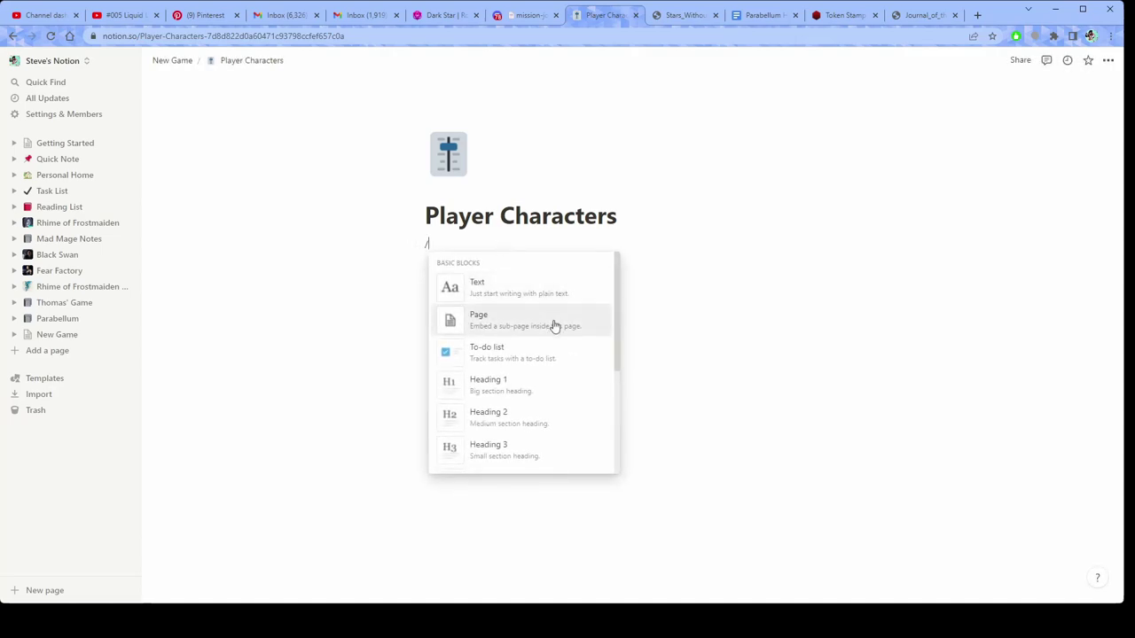
scroll(556, 325, down, 3)
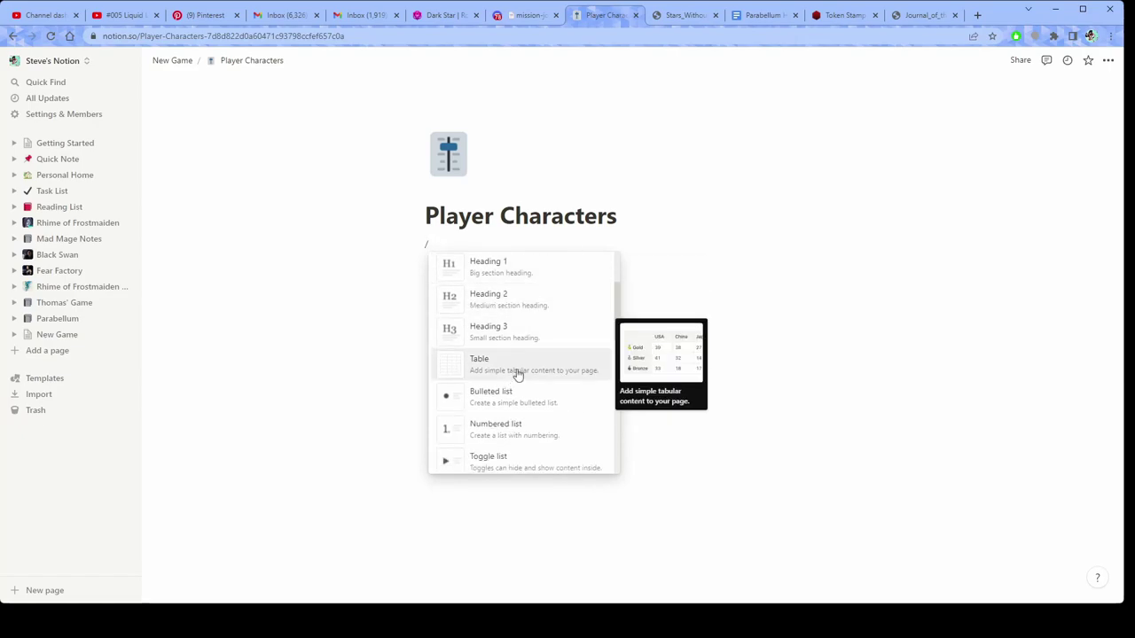
scroll(513, 379, down, 4)
scroll(520, 373, down, 2)
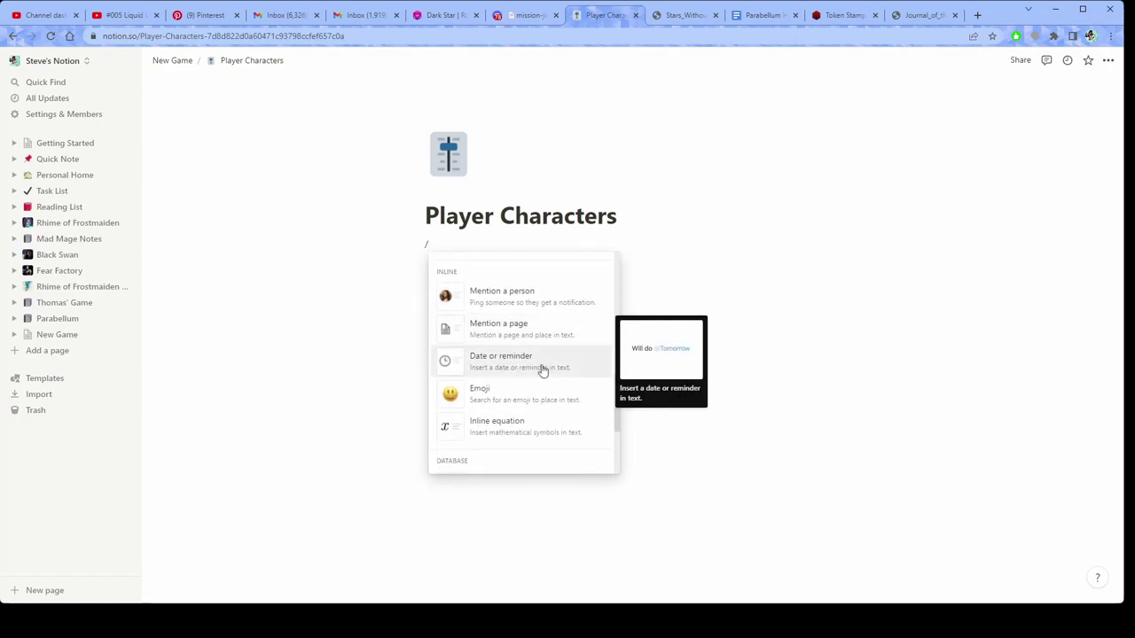
scroll(547, 366, up, 5)
scroll(545, 369, up, 2)
scroll(544, 372, down, 6)
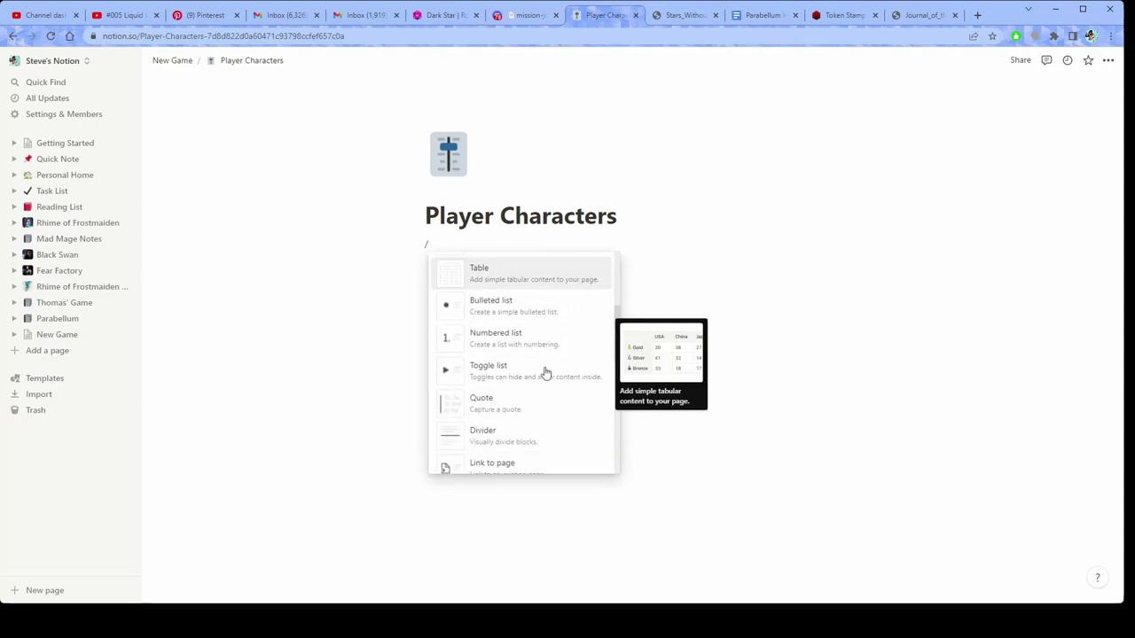
scroll(546, 373, down, 3)
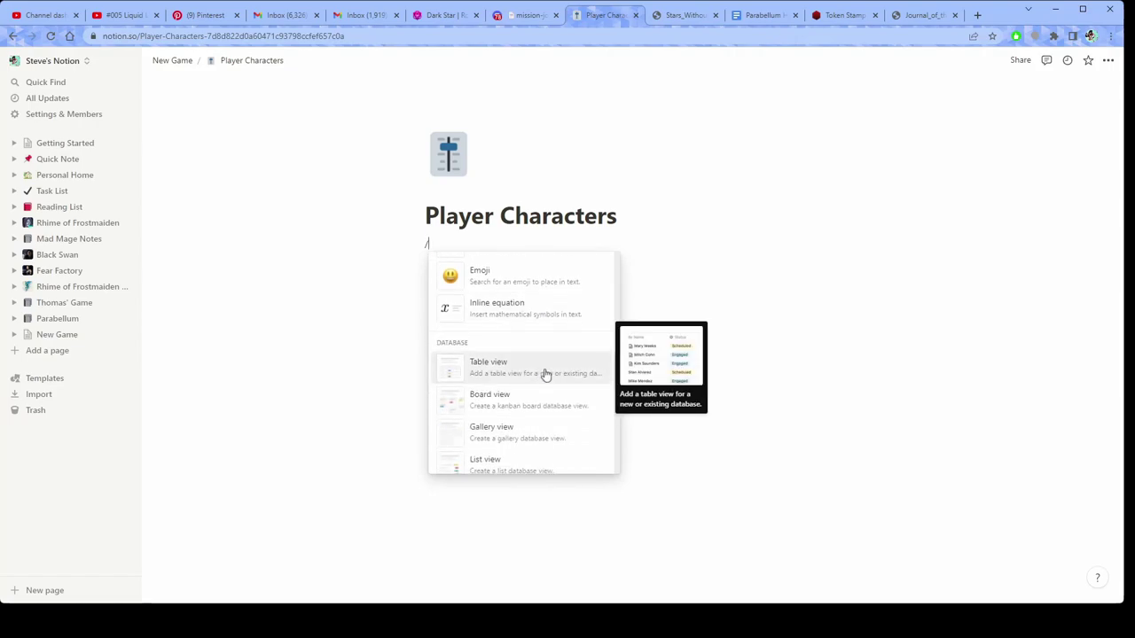
scroll(545, 375, down, 3)
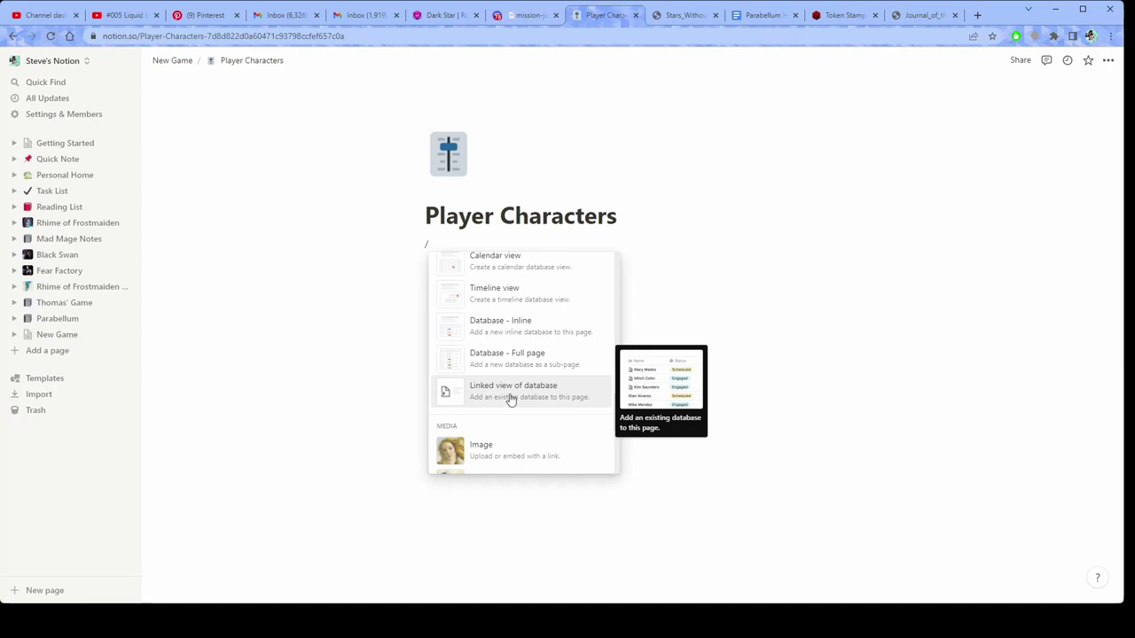
click(511, 392)
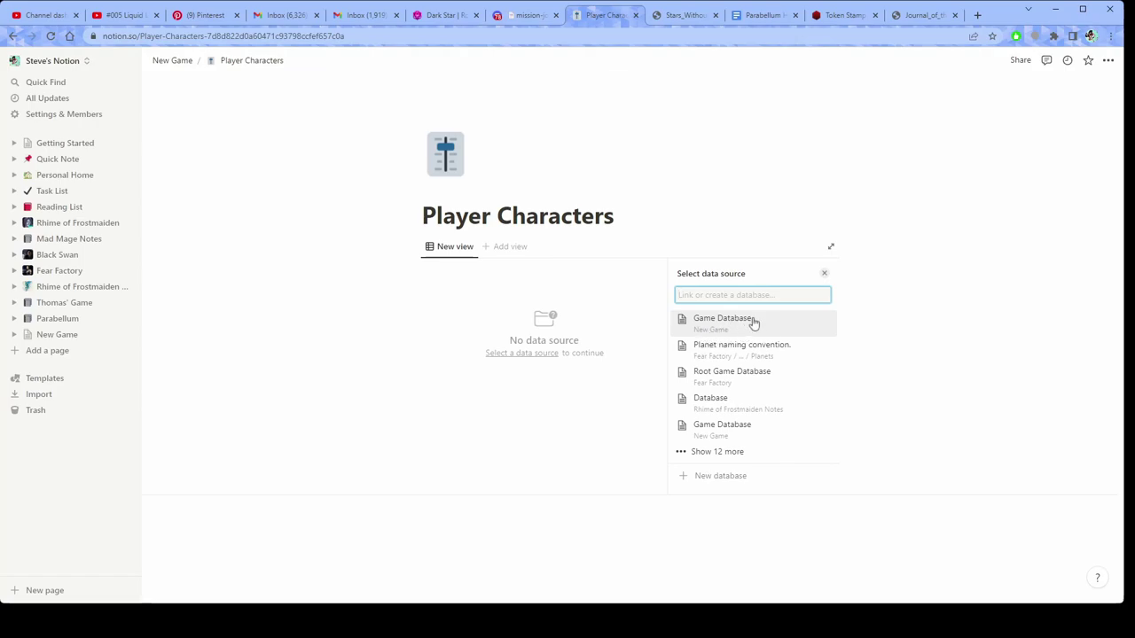
click(734, 327)
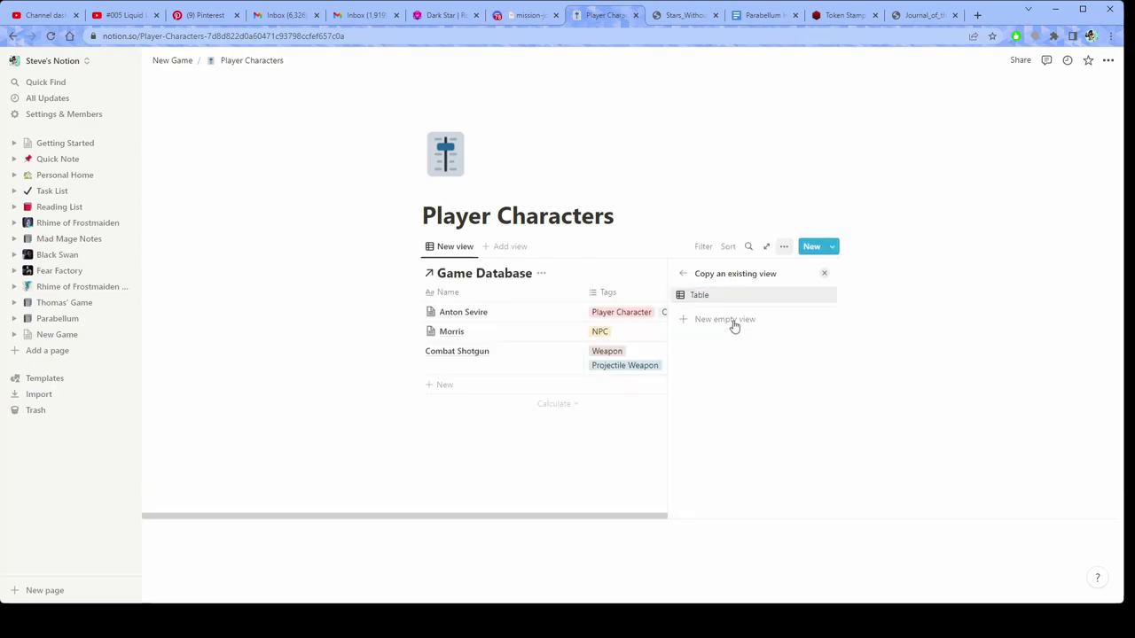
click(823, 277)
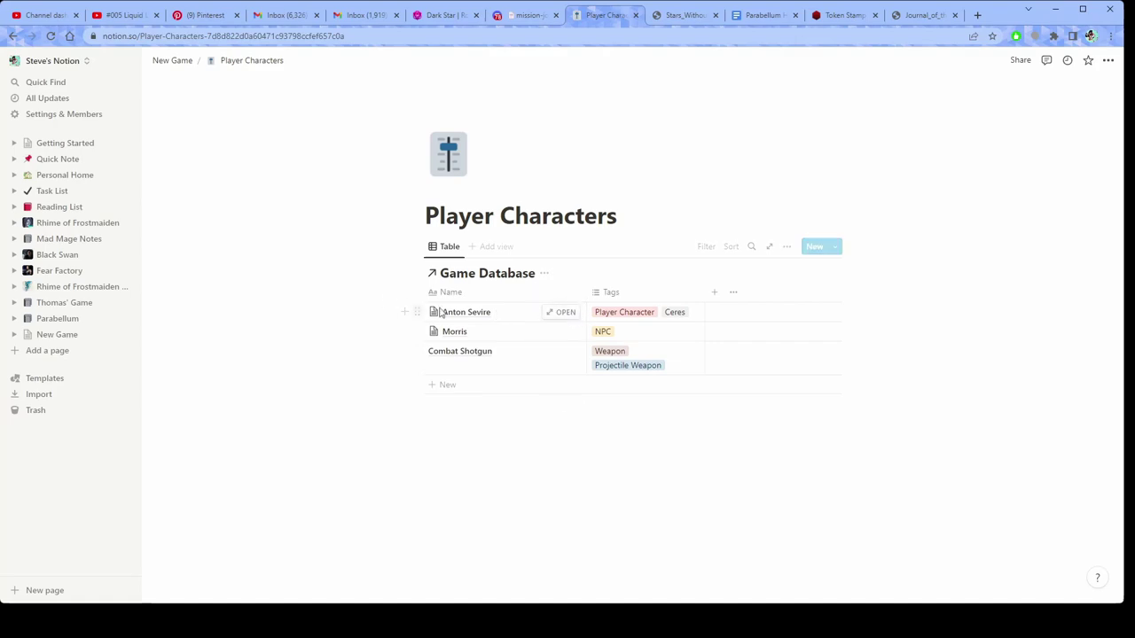
click(561, 312)
scroll(393, 335, down, 5)
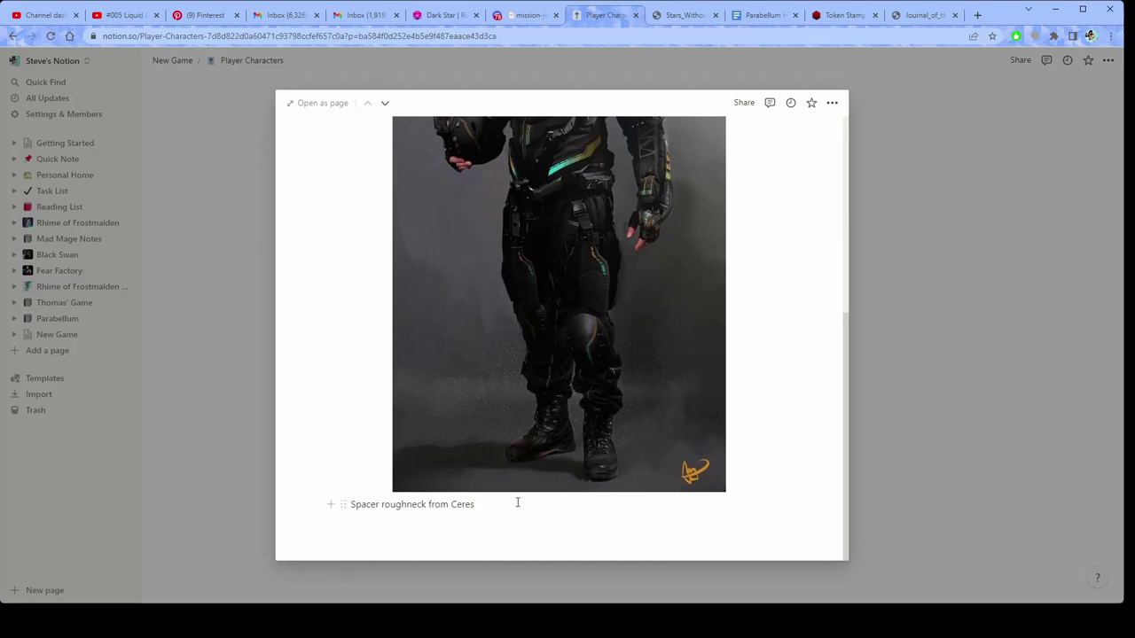
- End the 'Spacer roughneck from Ceres' caption with a period and close the preview
click(518, 503)
text(. He doesn't like earthers)
key(Return)
click(913, 455)
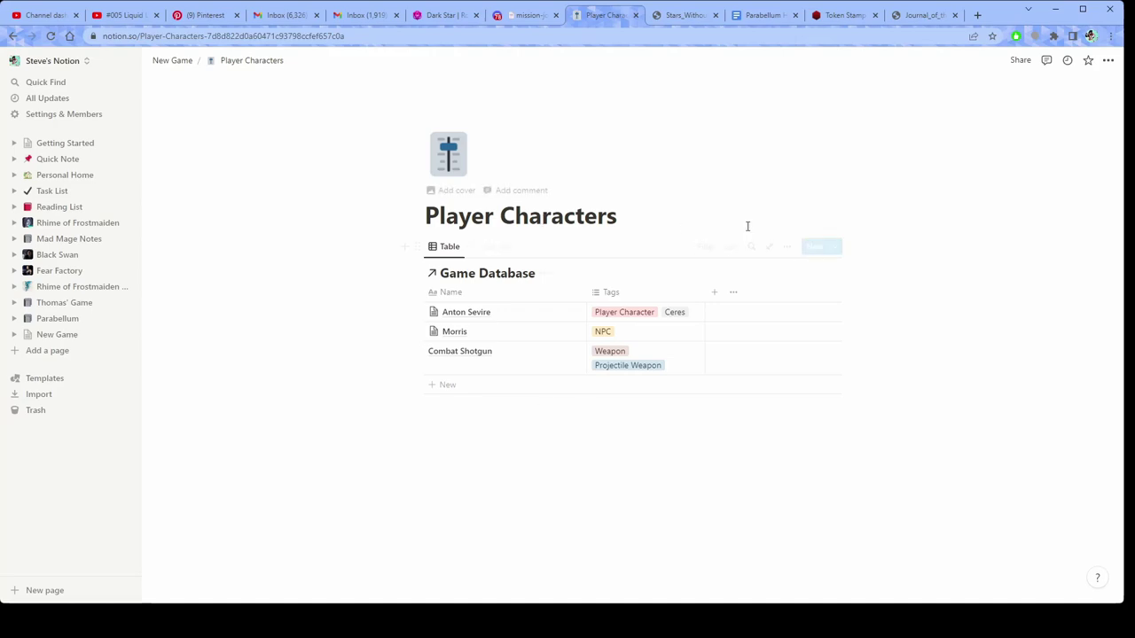
- Filter the Player Characters table to Tags contains Player Character
click(787, 248)
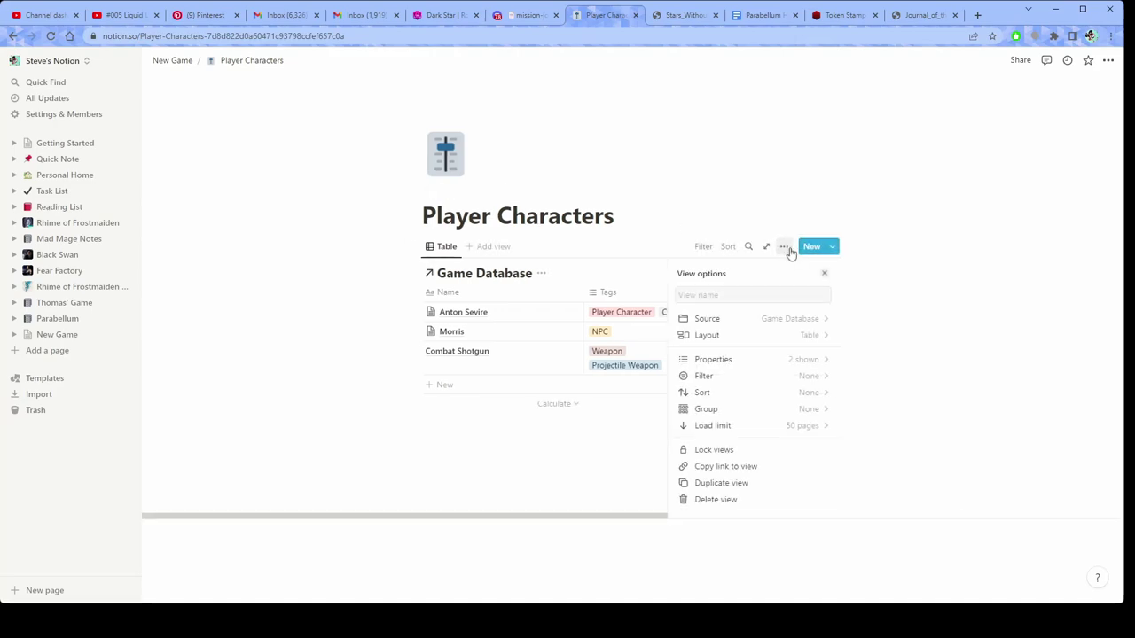
click(784, 377)
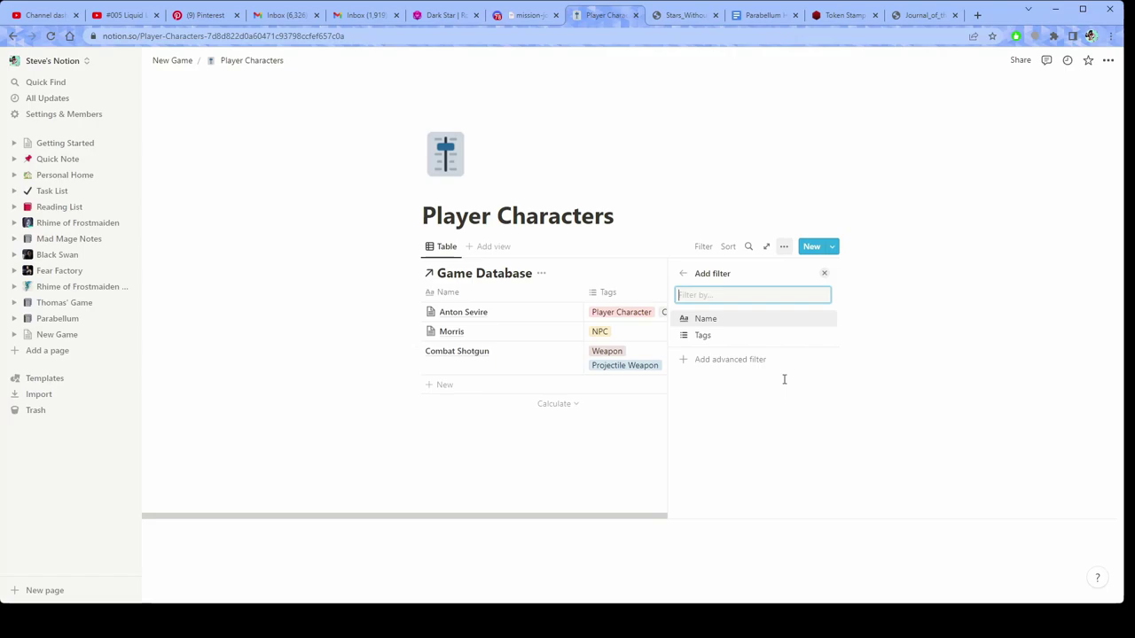
click(731, 336)
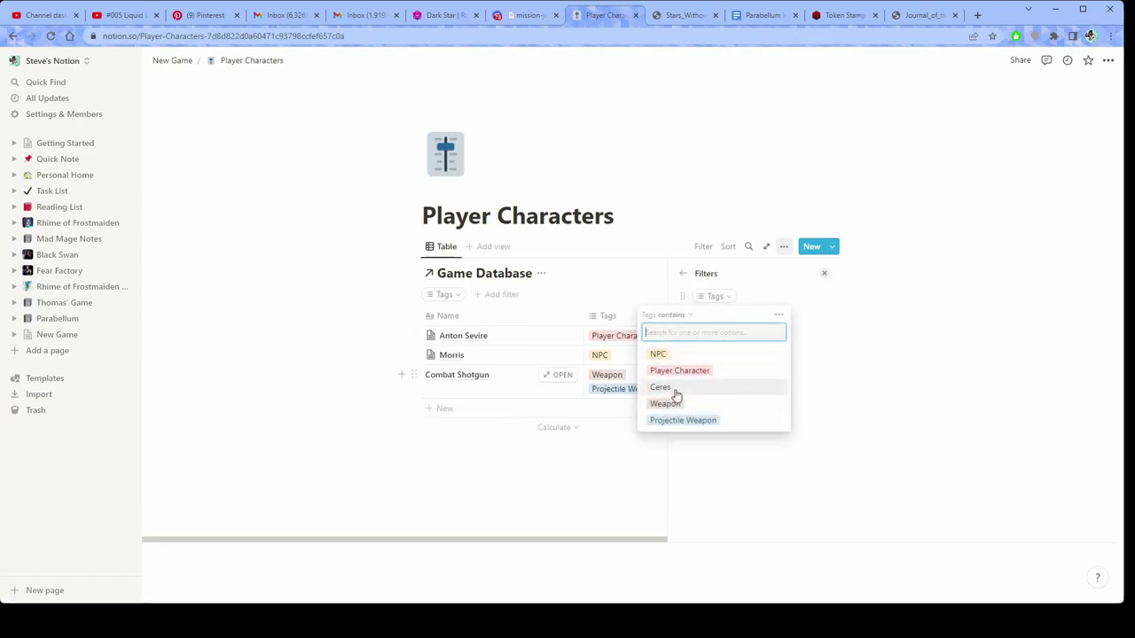
click(700, 373)
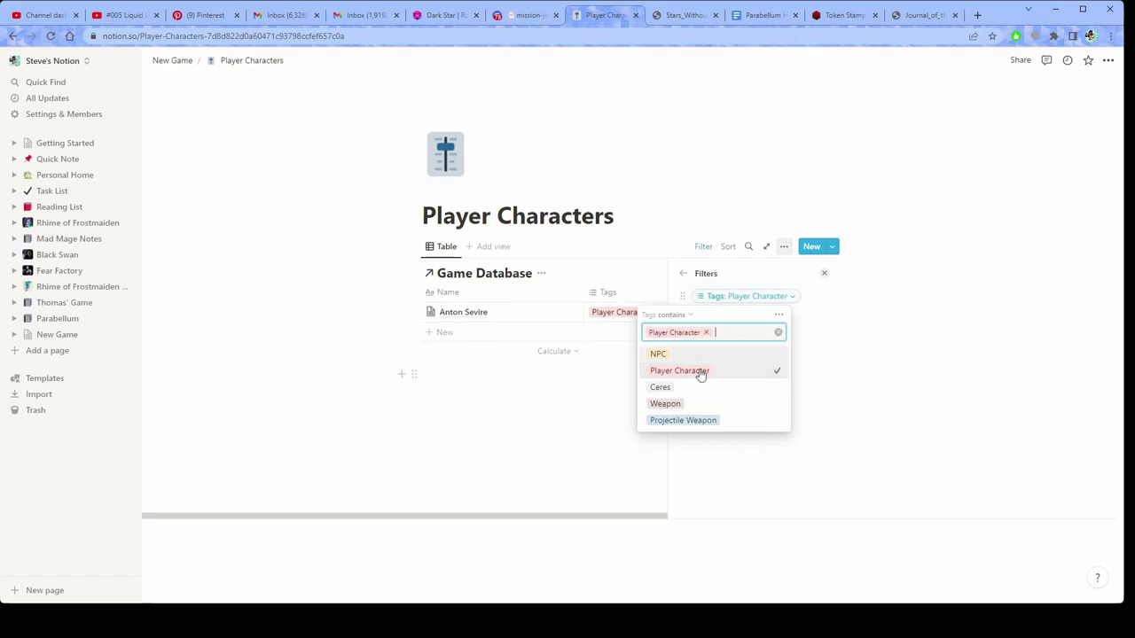
click(284, 332)
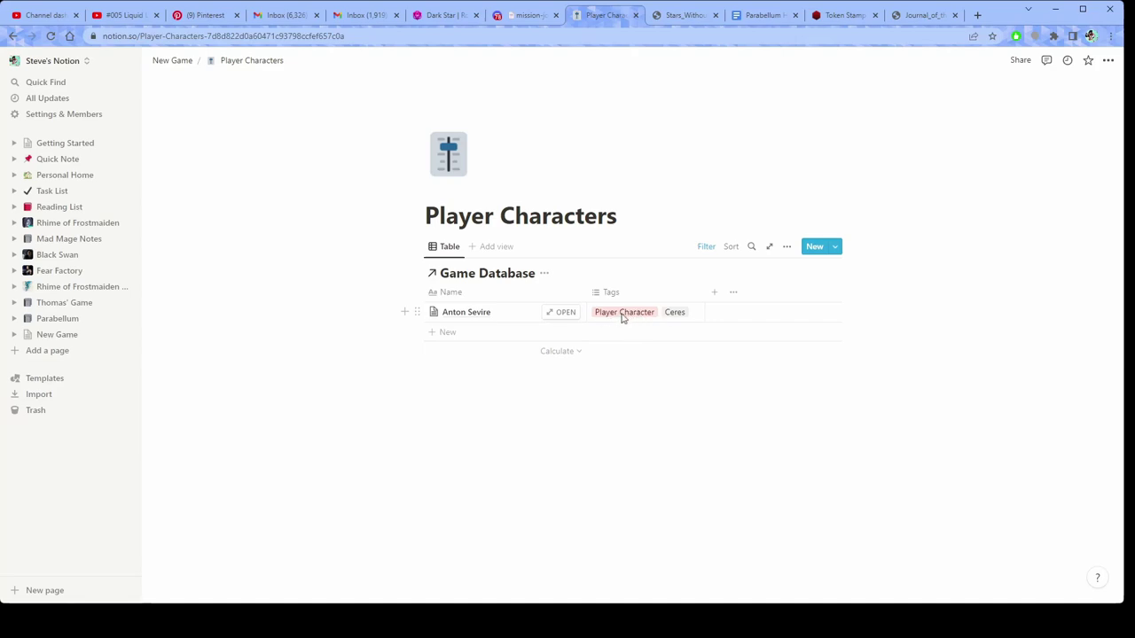
- Add an 'NPC' sub-page below Player Characters on New Game, set up as a table
click(177, 65)
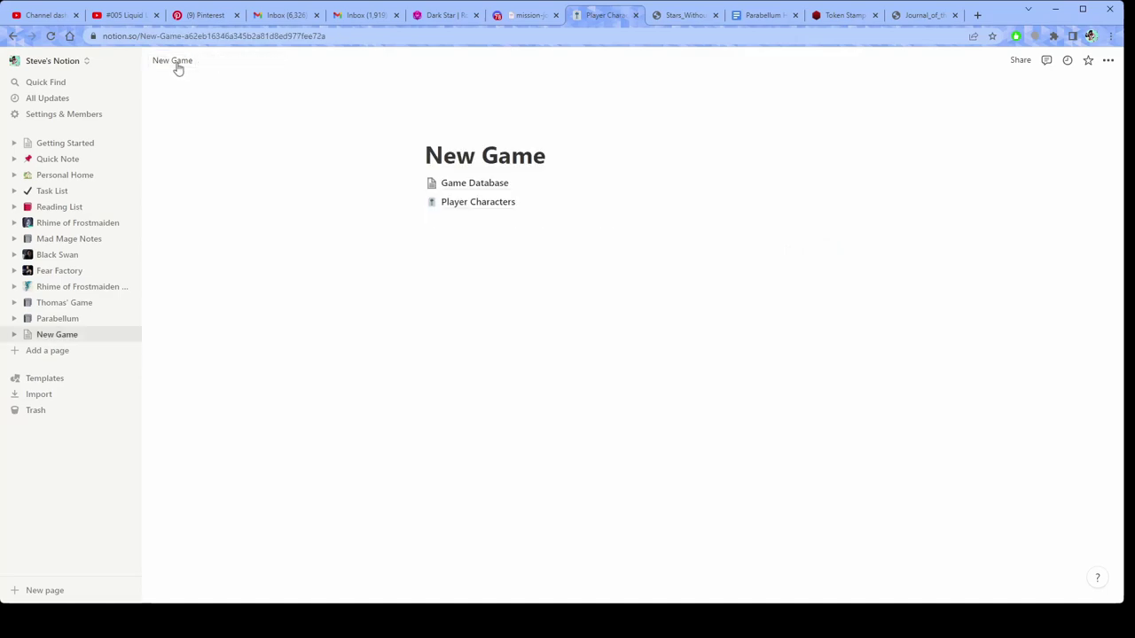
click(439, 221)
text(/)
click(518, 290)
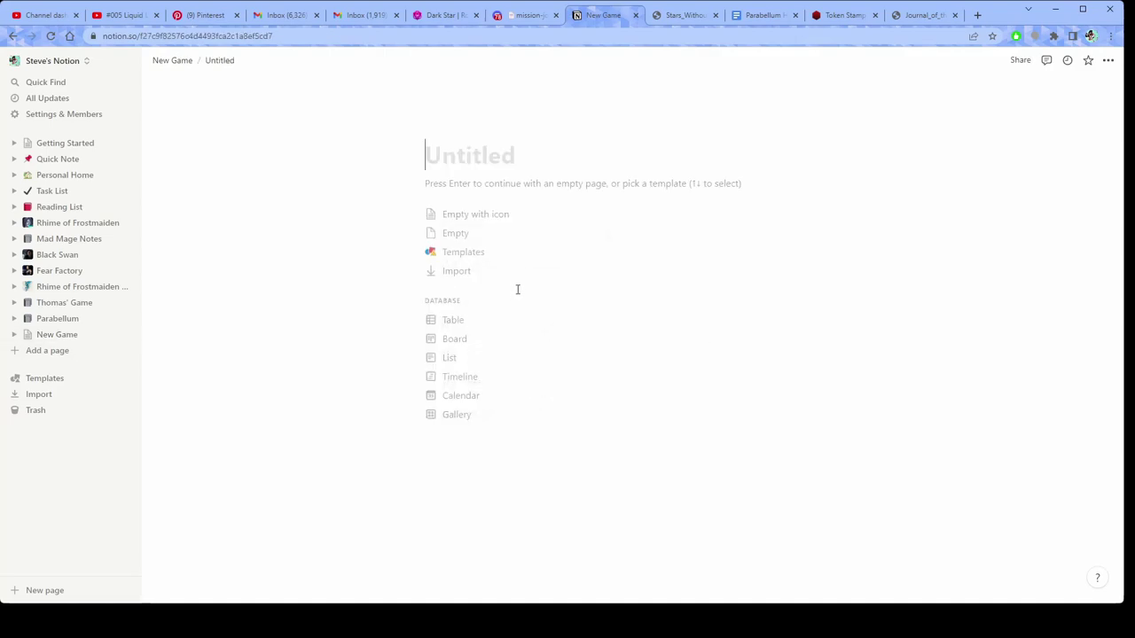
text(NPC)
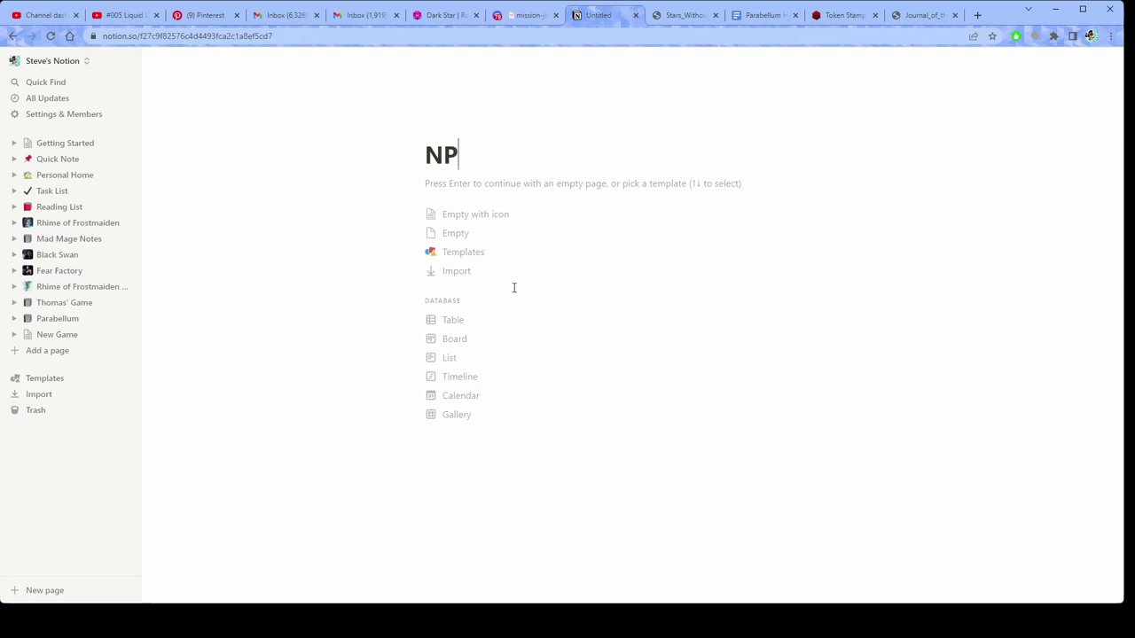
click(543, 328)
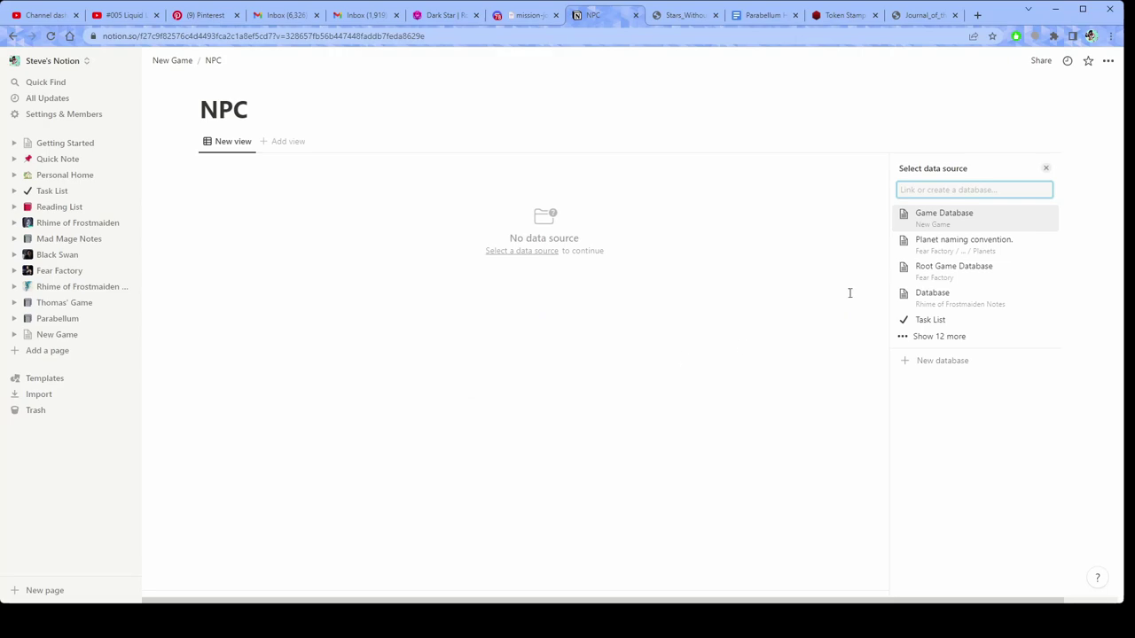
- Link the NPC page's table to Game Database and add one blank row
click(972, 222)
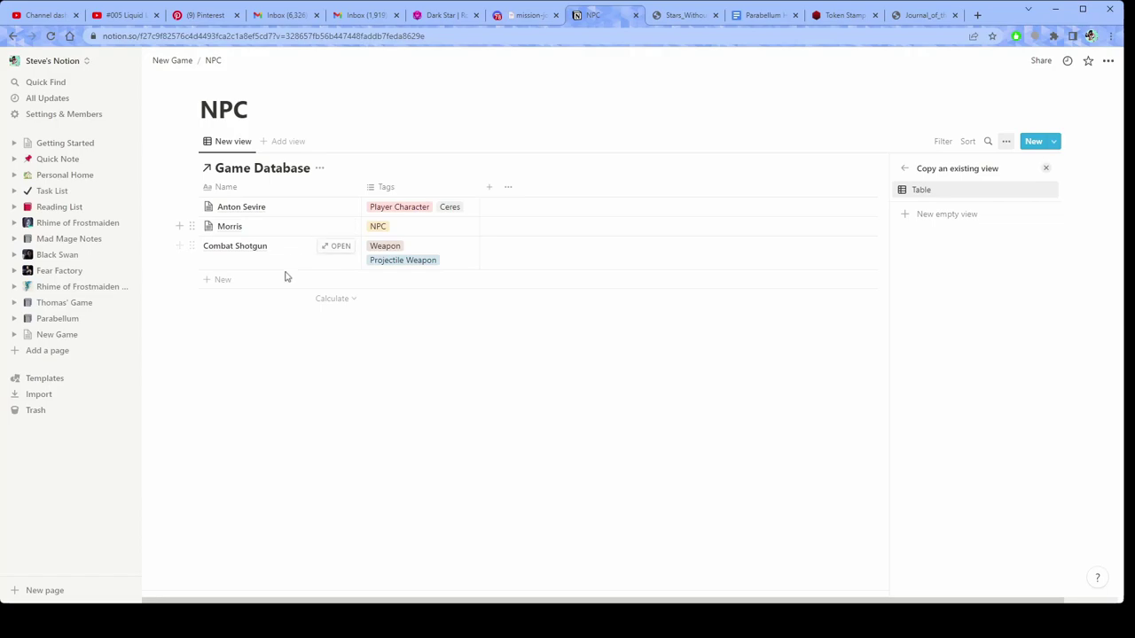
click(223, 280)
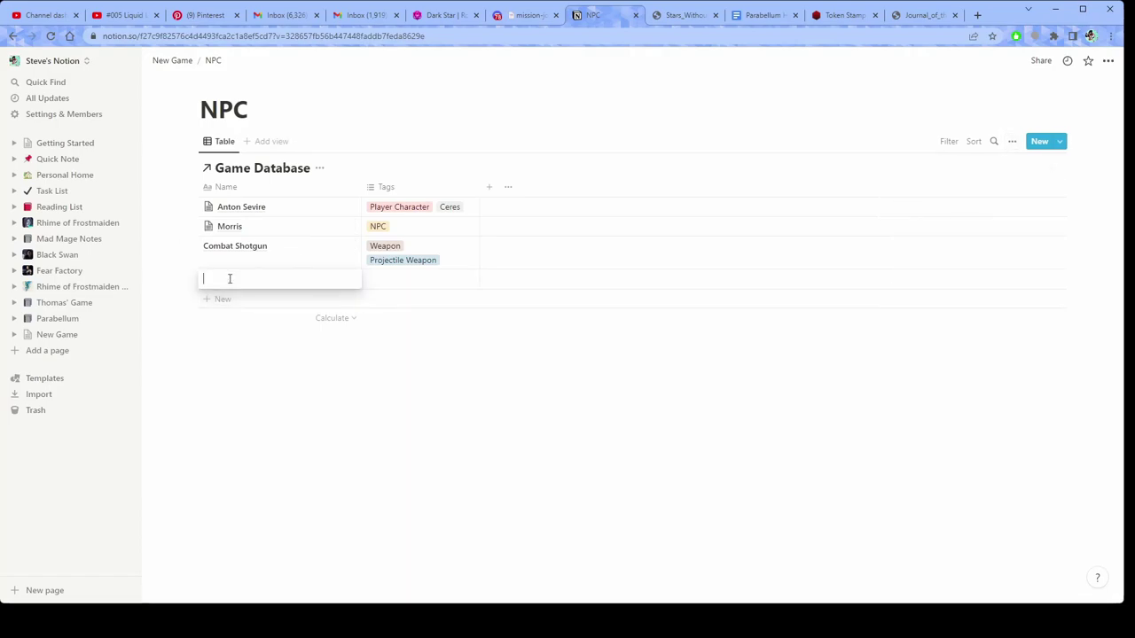
key(Escape)
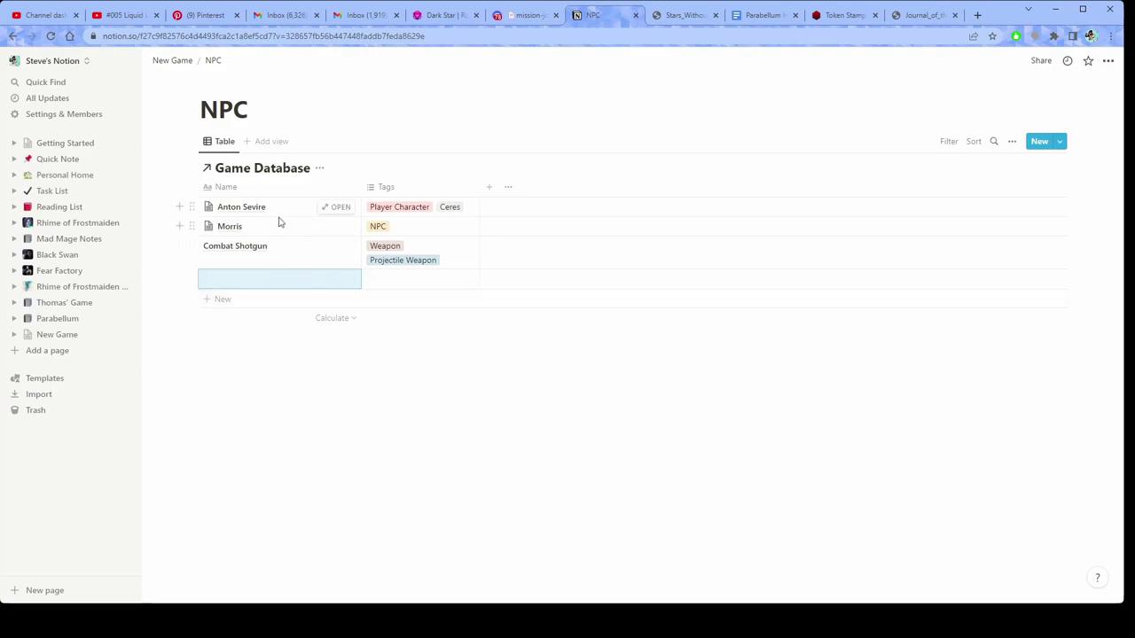
- Filter the NPC table view to Tags contains NPC, leaving only Morris listed
click(1012, 145)
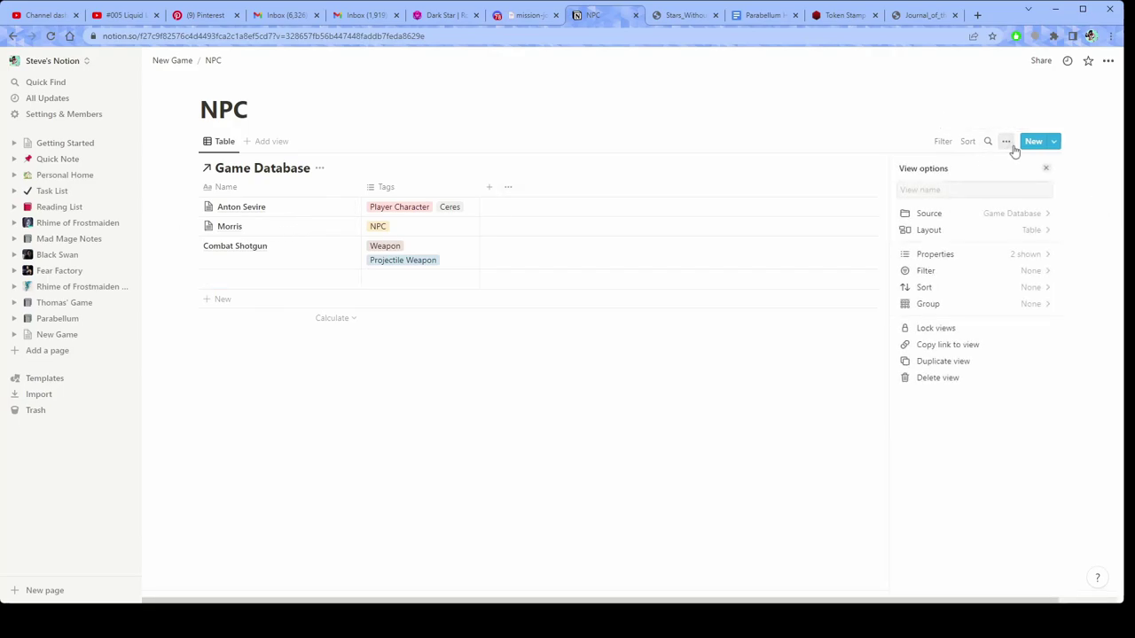
click(948, 277)
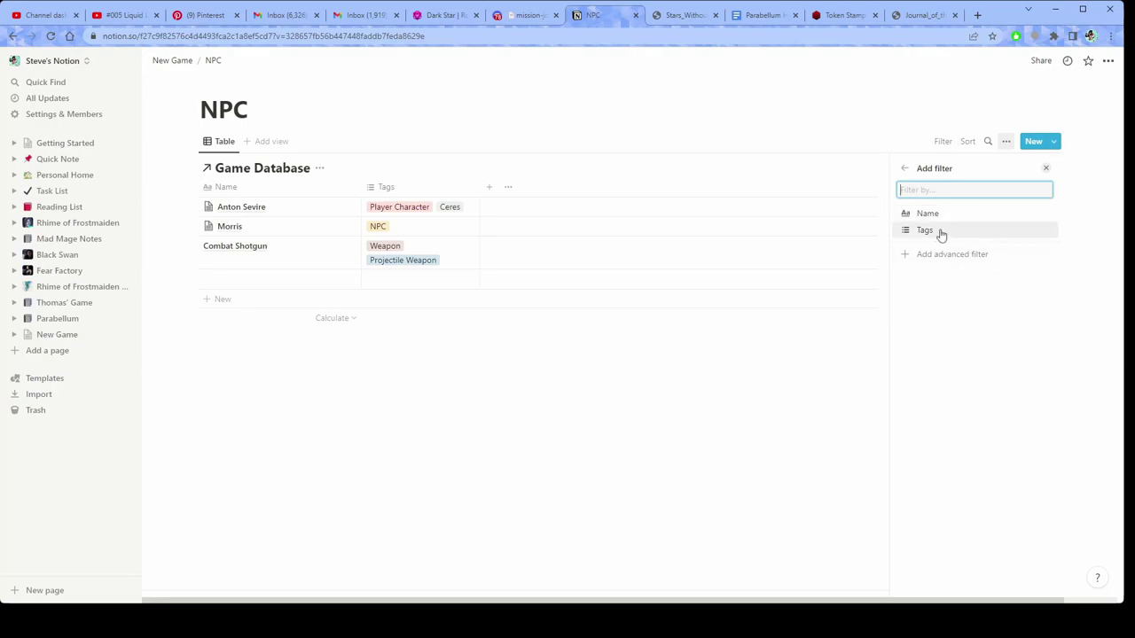
click(940, 232)
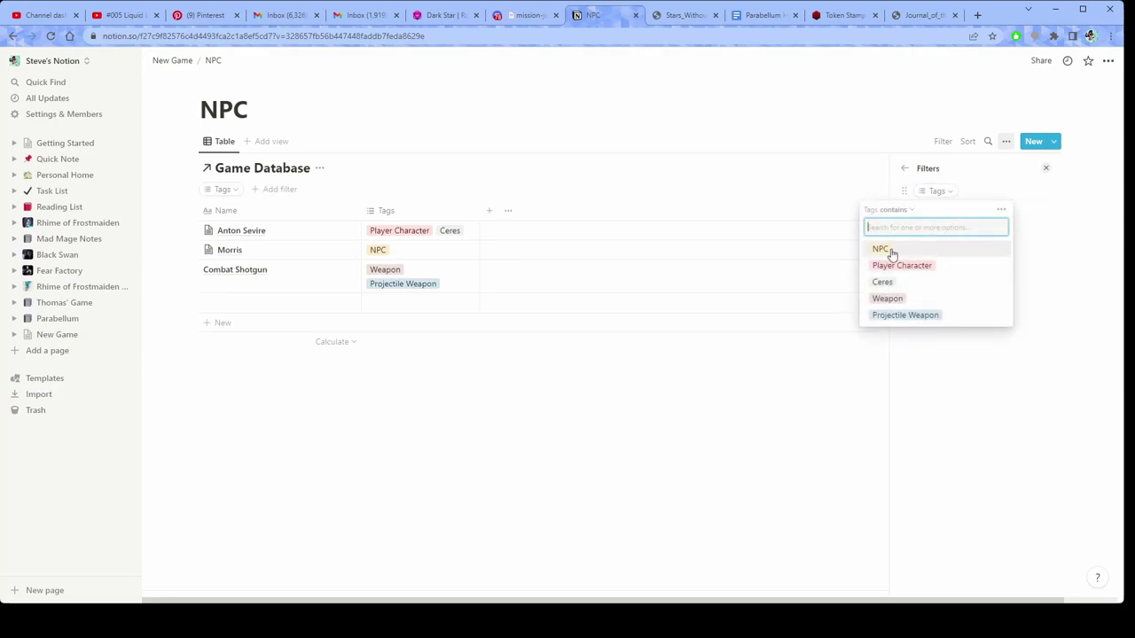
click(889, 251)
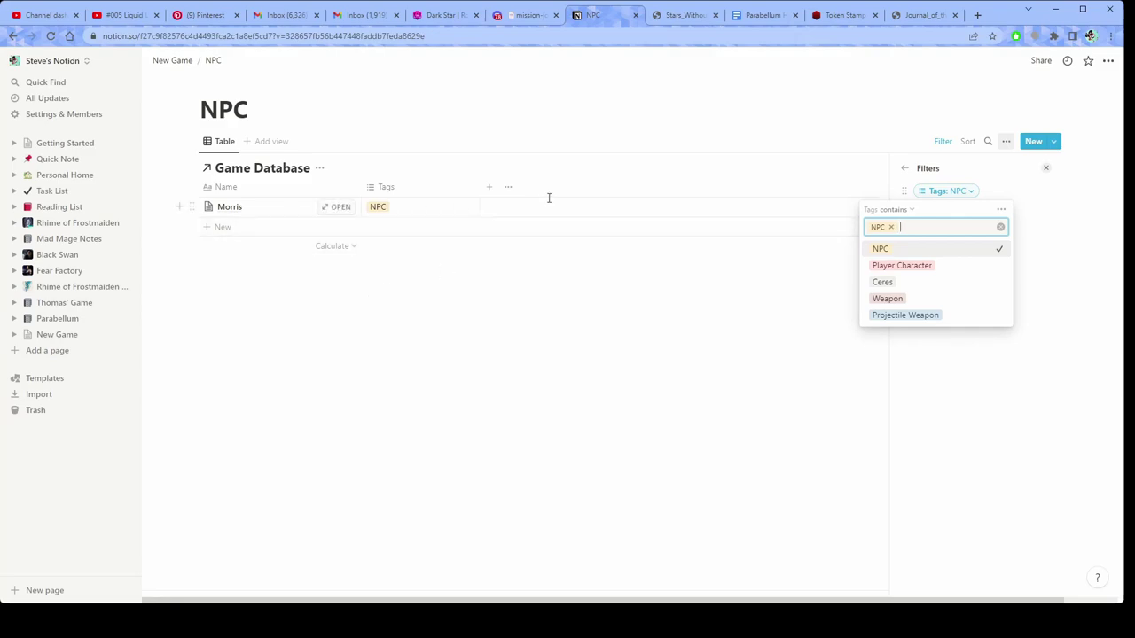
click(684, 340)
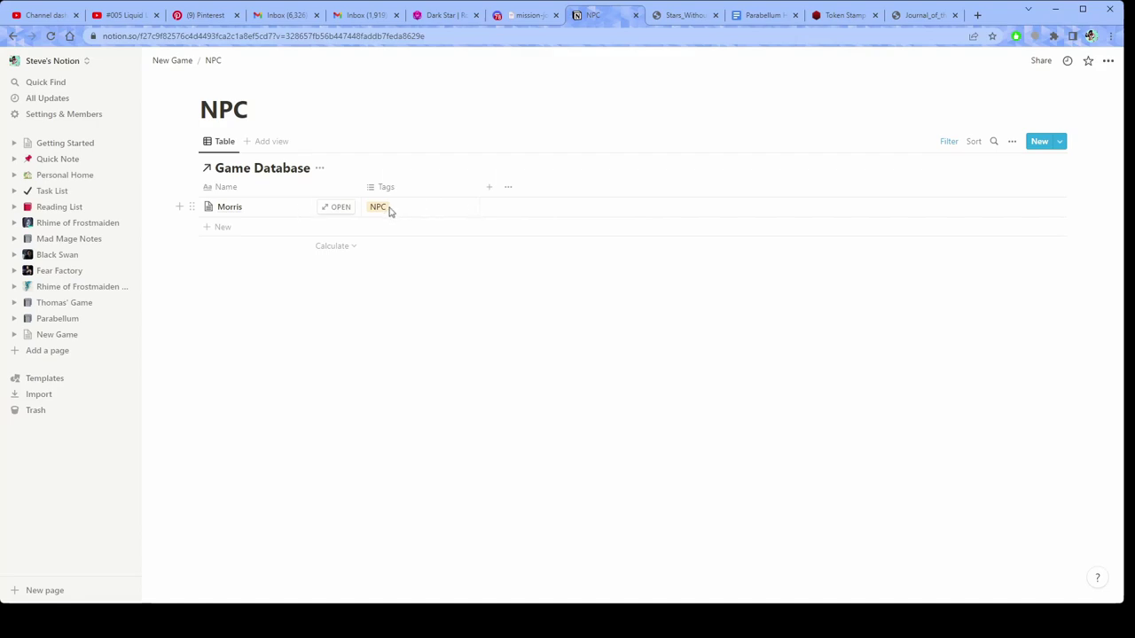
- Add a Hannah entry to the NPC-filtered table and briefly preview its page
click(222, 229)
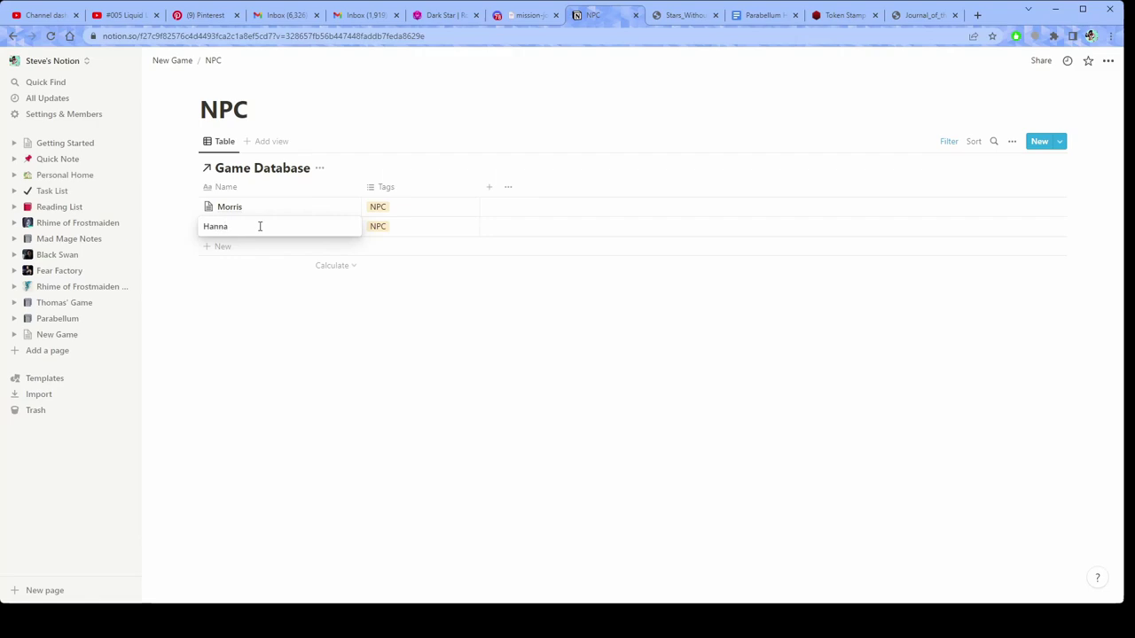
key(Escape)
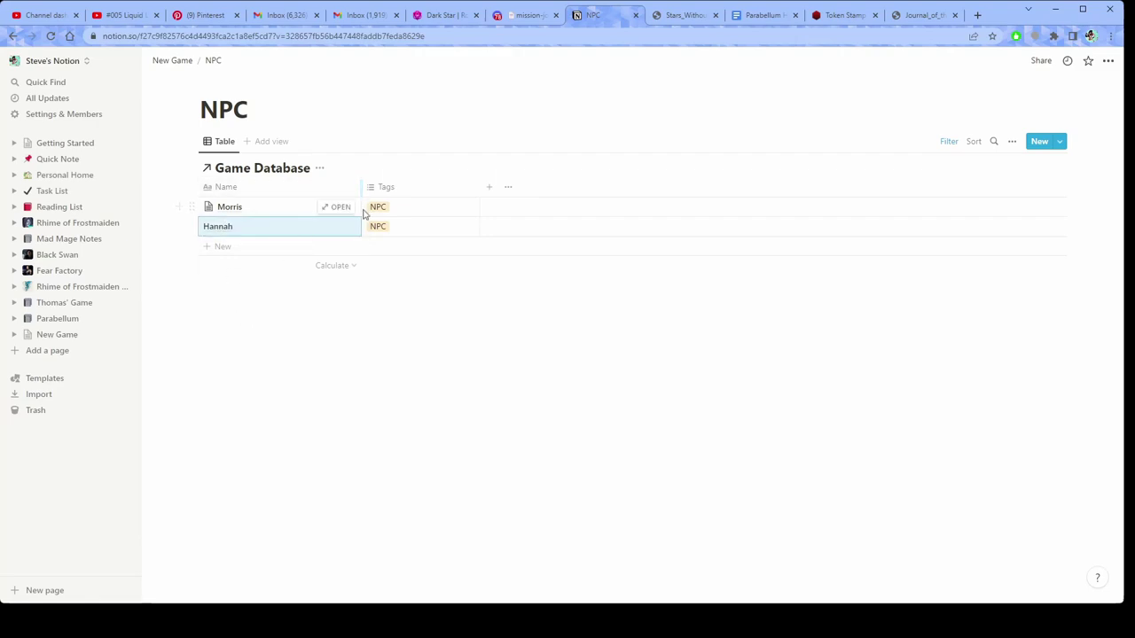
click(345, 231)
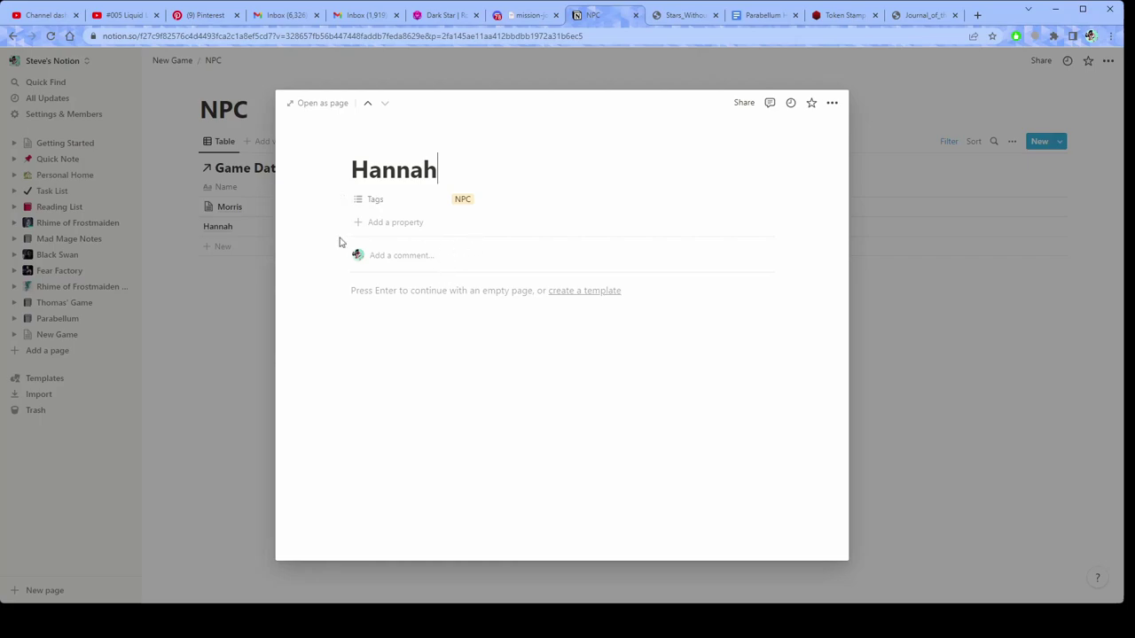
click(176, 315)
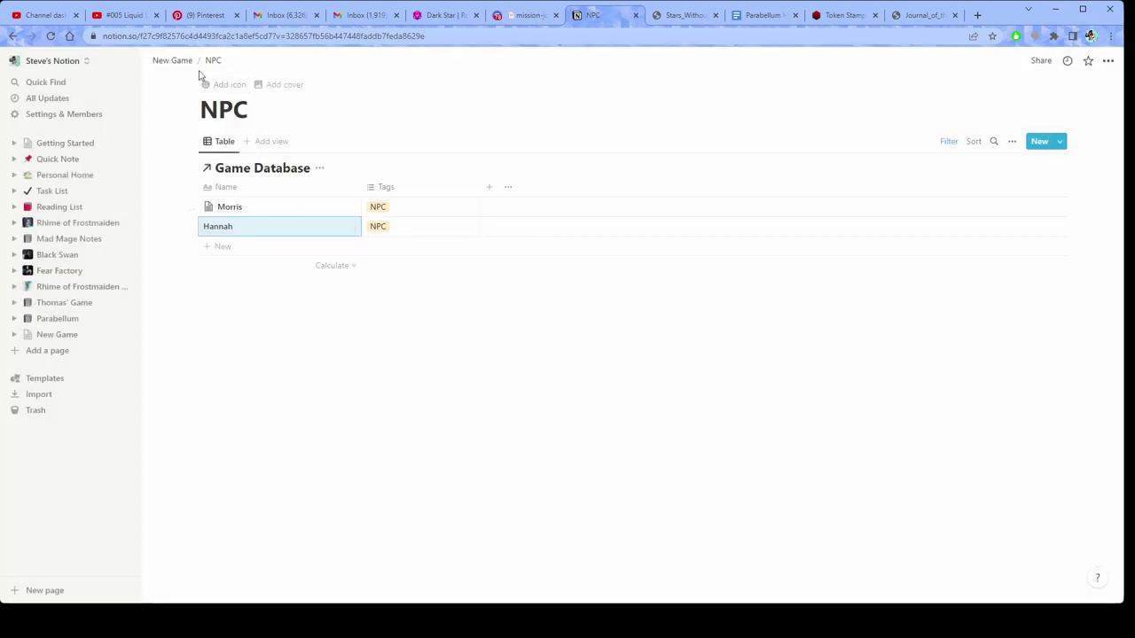
- On the New Game page, move the Game Database block below NPC
click(172, 60)
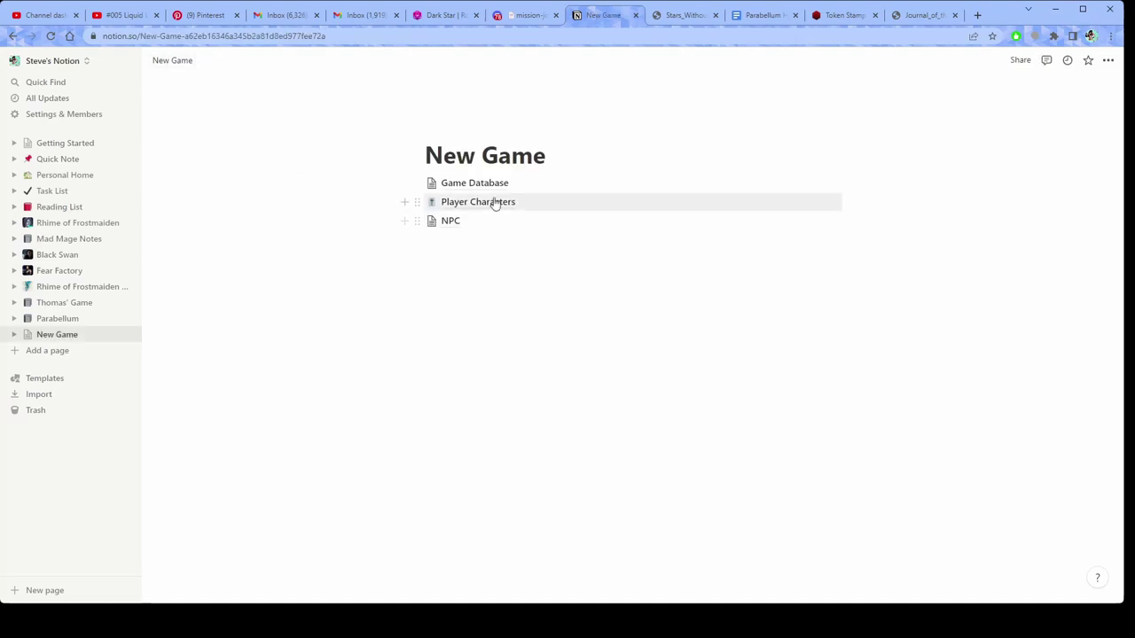
click(493, 184)
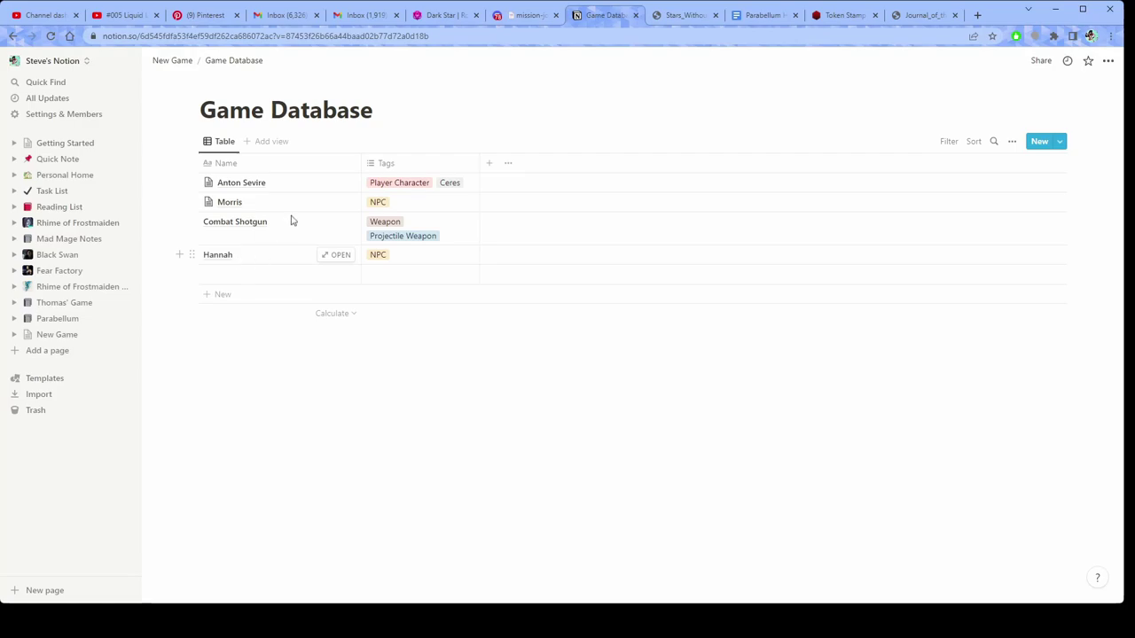
click(180, 62)
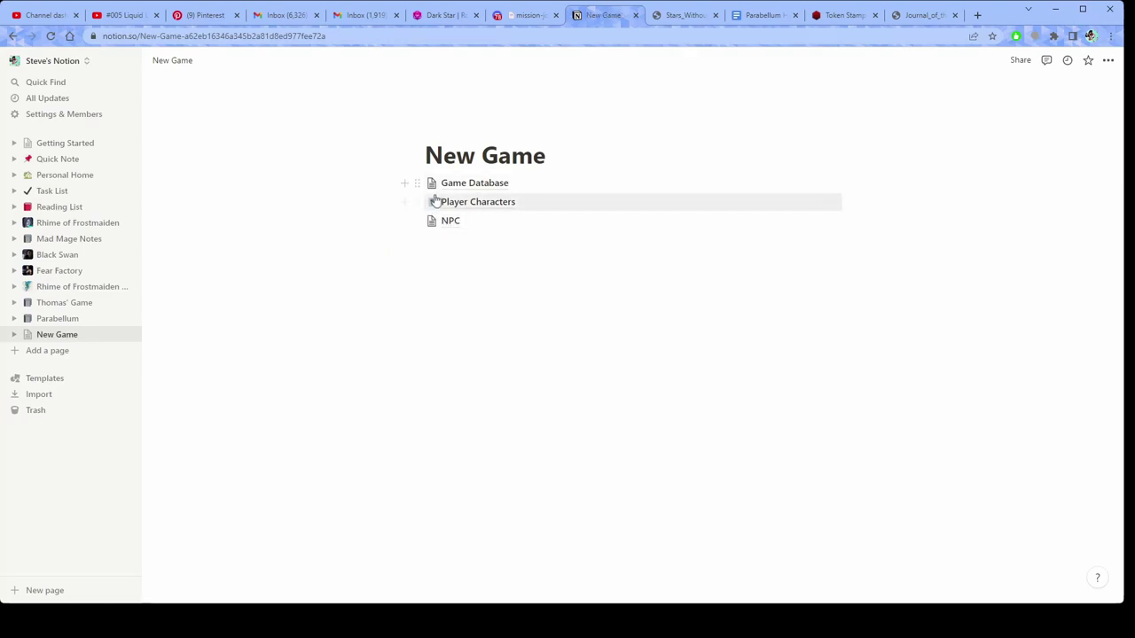
drag(417, 183, 438, 236)
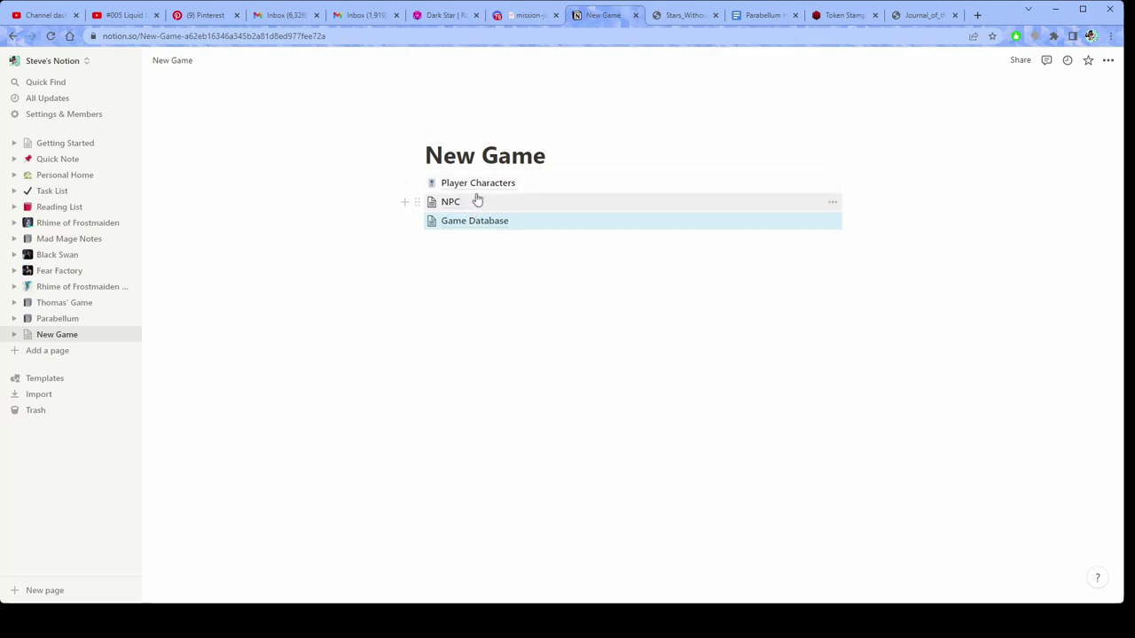
- Create a Characters sub-page with /page and drag it to the top of New Game
click(477, 249)
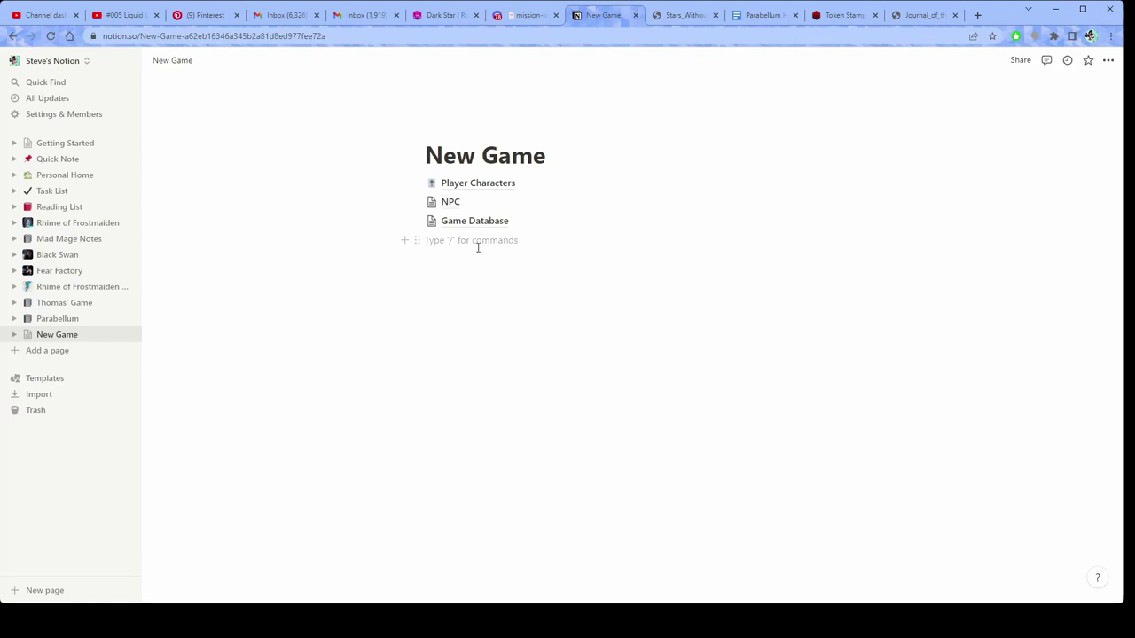
text(/)
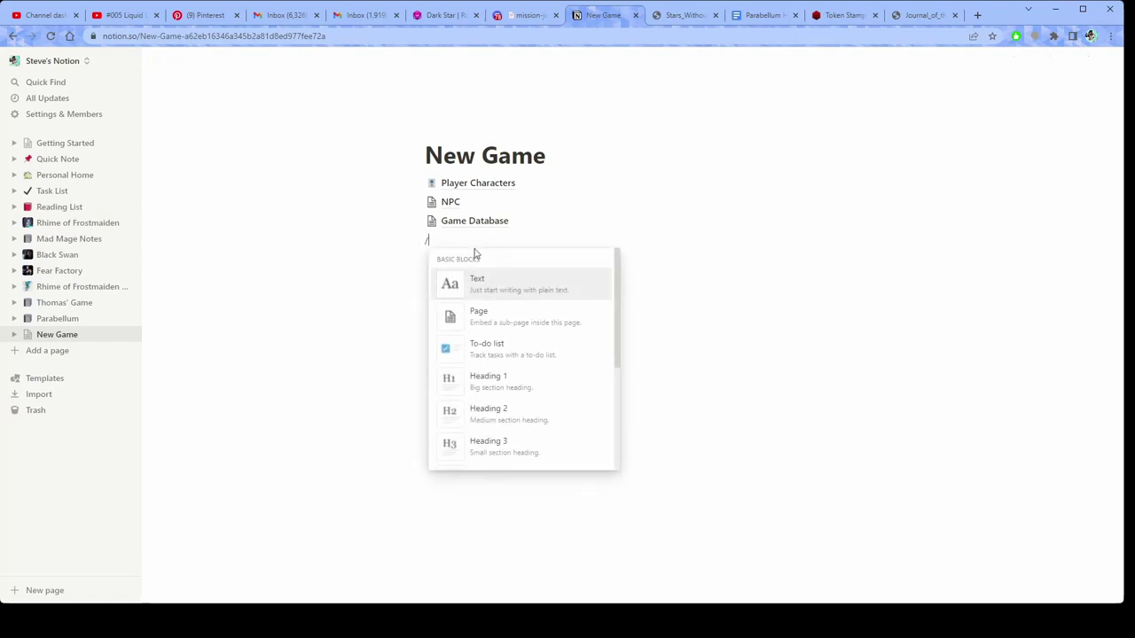
click(499, 327)
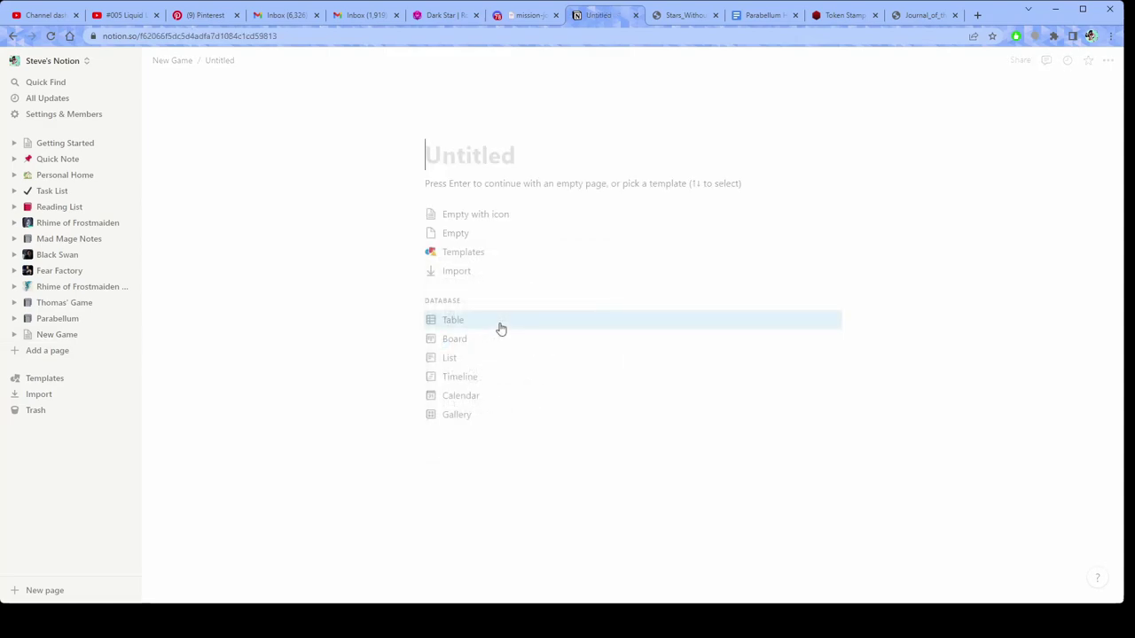
text(Characters)
key(Return)
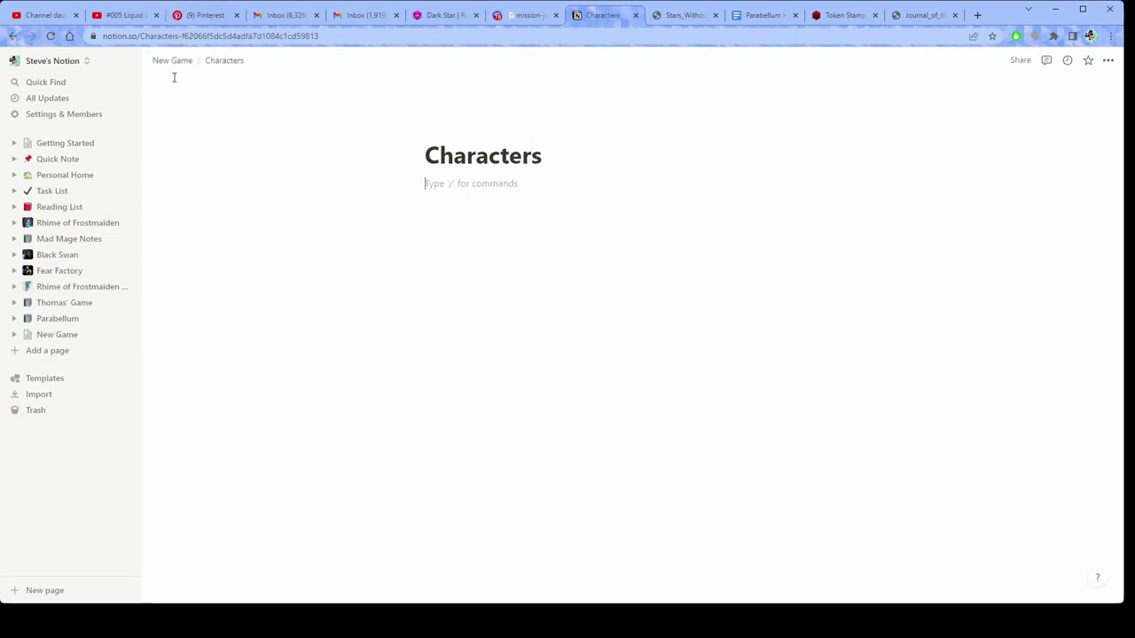
click(174, 61)
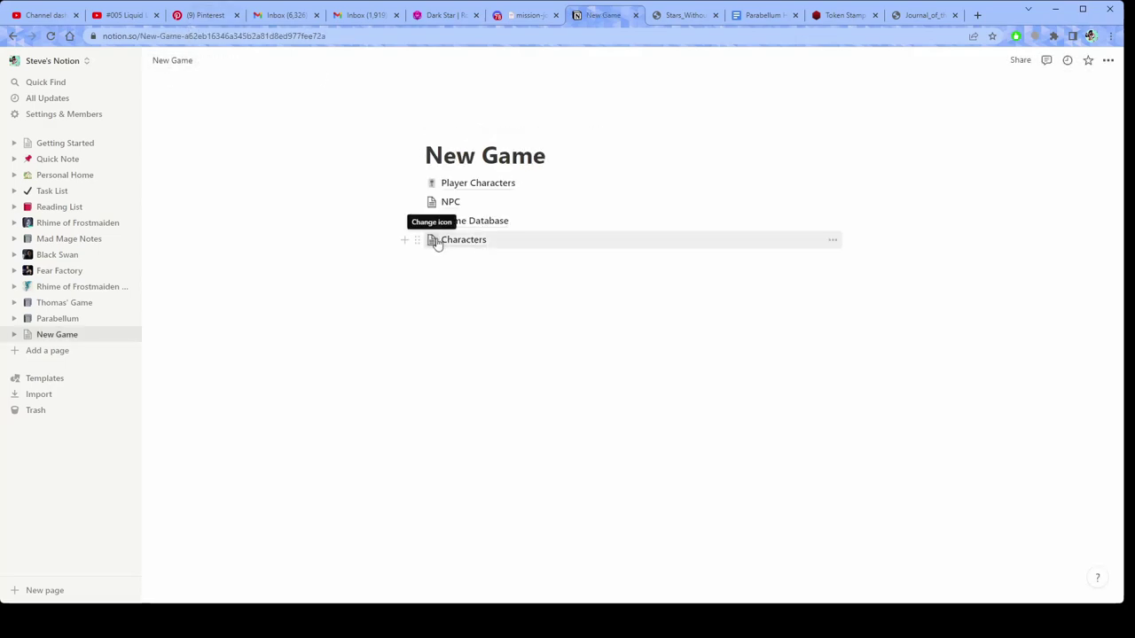
drag(417, 239, 452, 185)
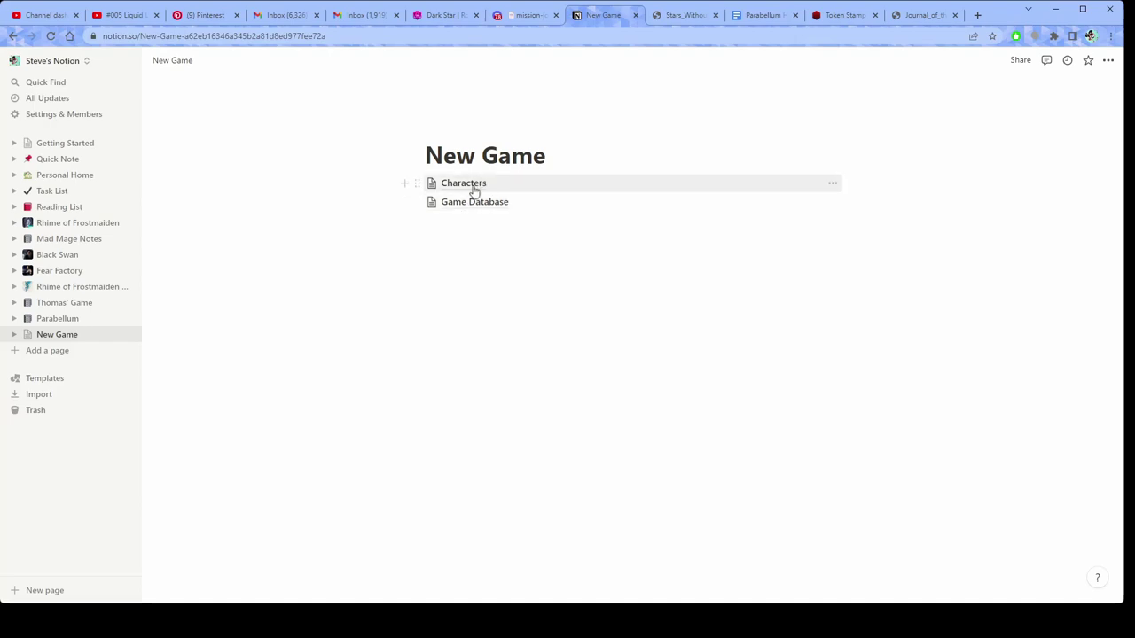
- Open Game Database, inspect Anton Sevire's tags, and search 'Hann' before clearing the search
click(470, 203)
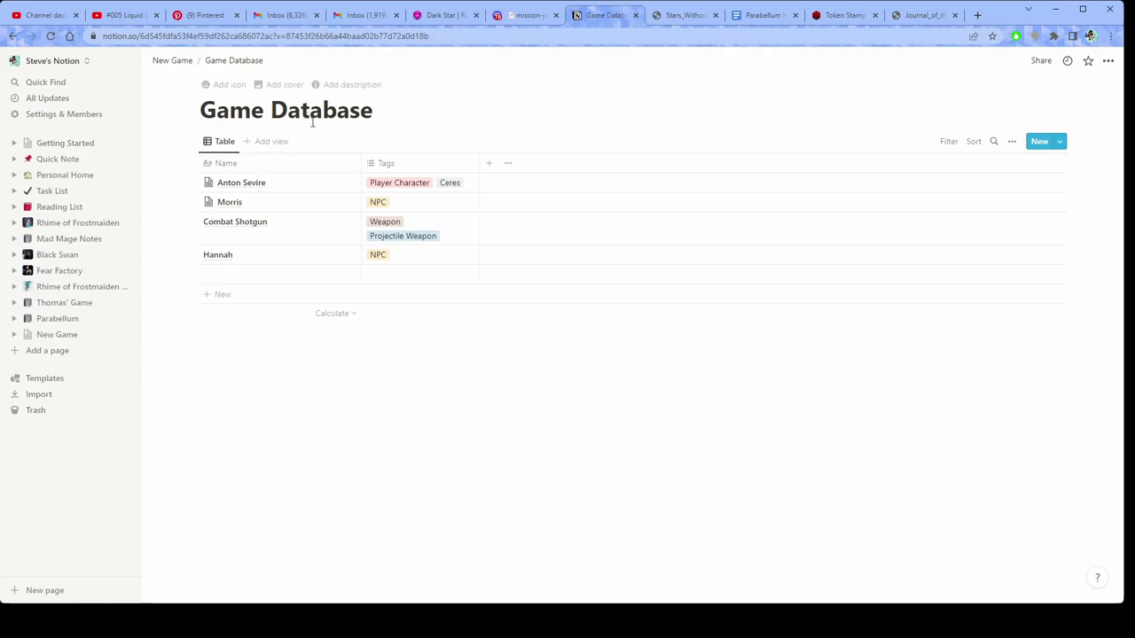
click(170, 61)
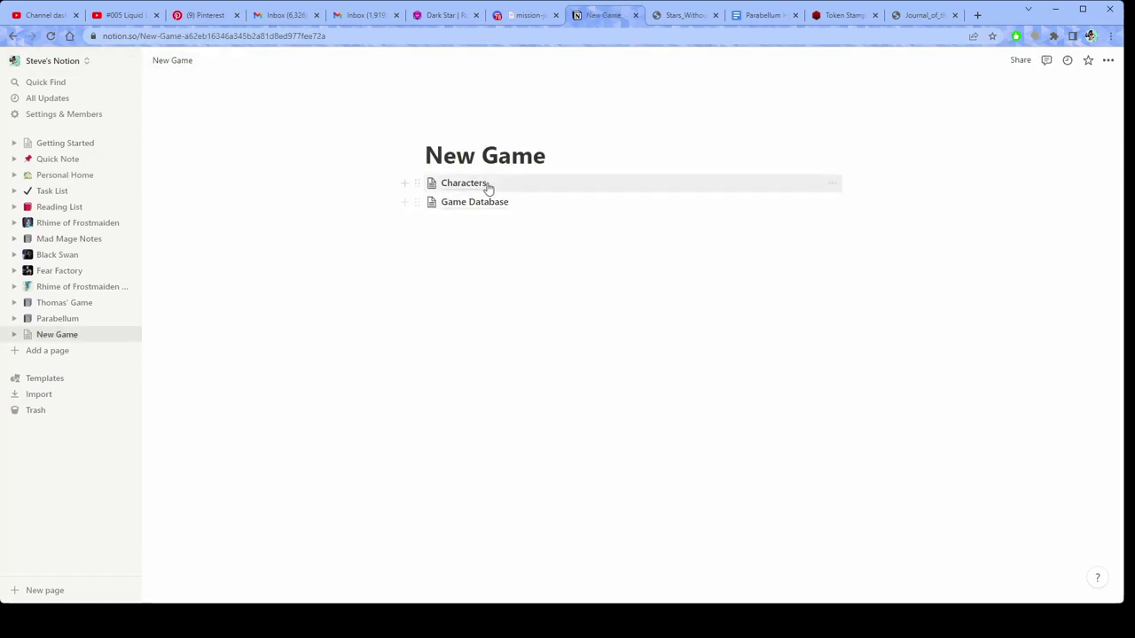
click(502, 203)
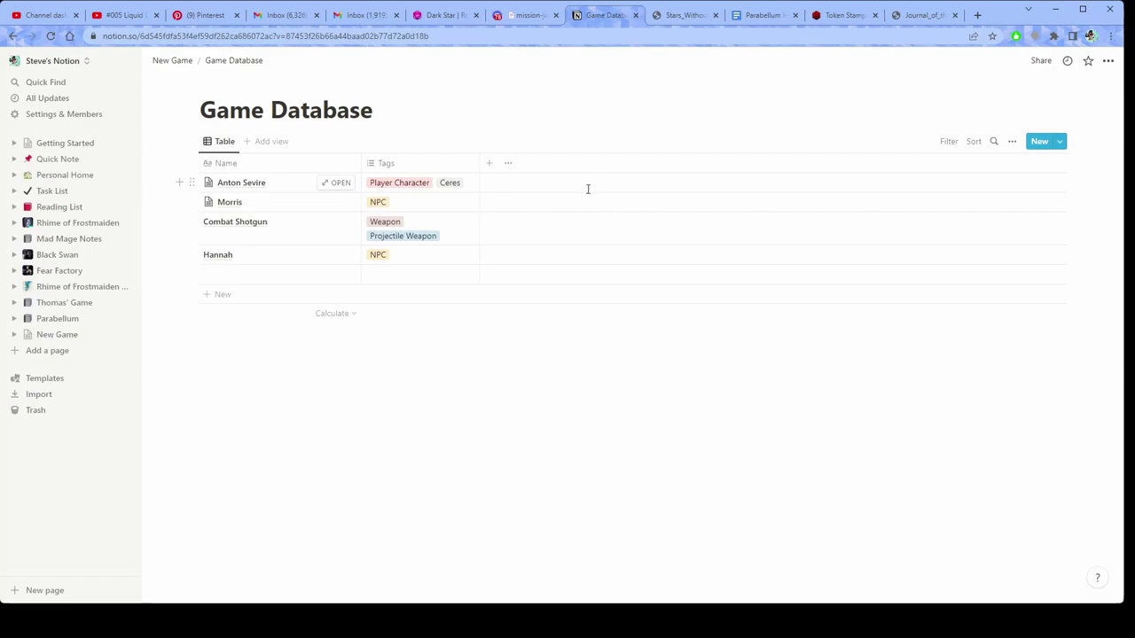
click(475, 188)
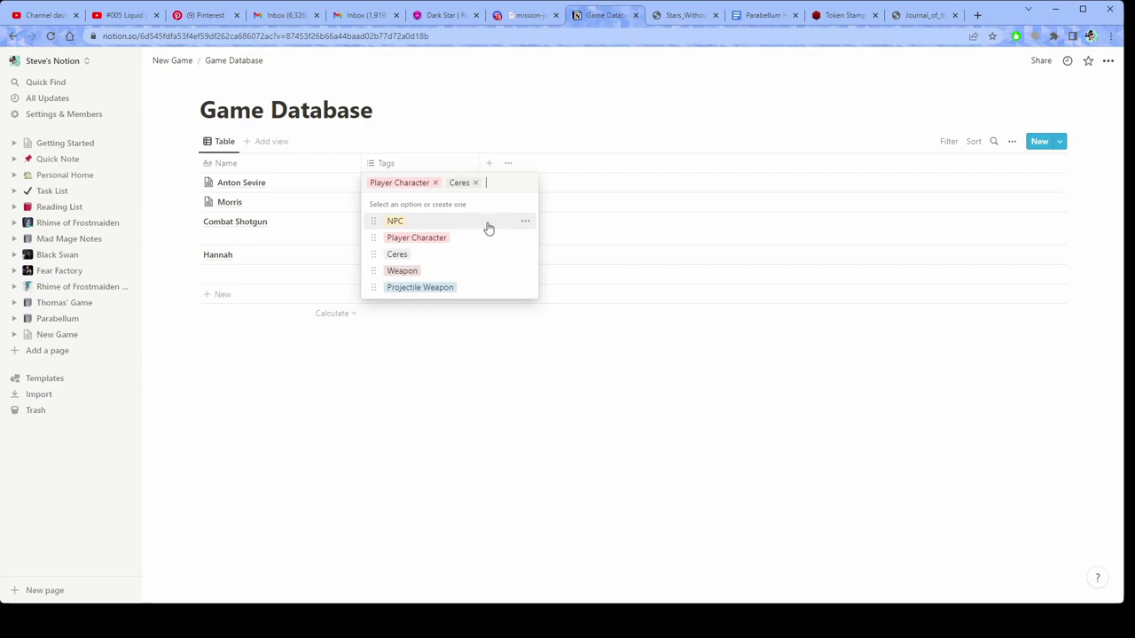
key(Escape)
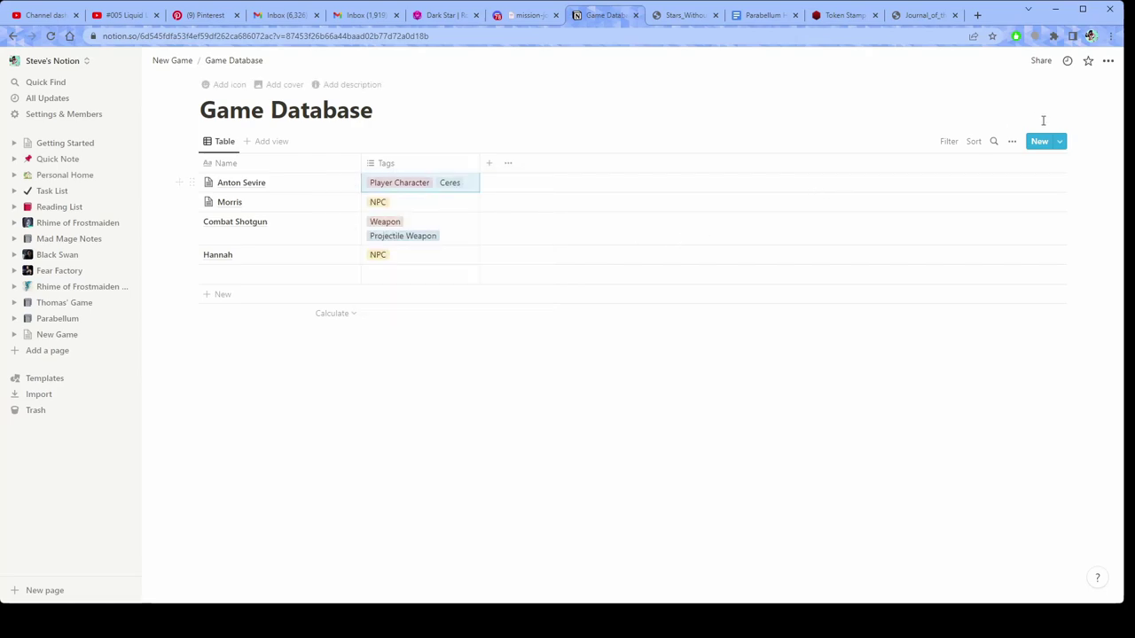
click(994, 141)
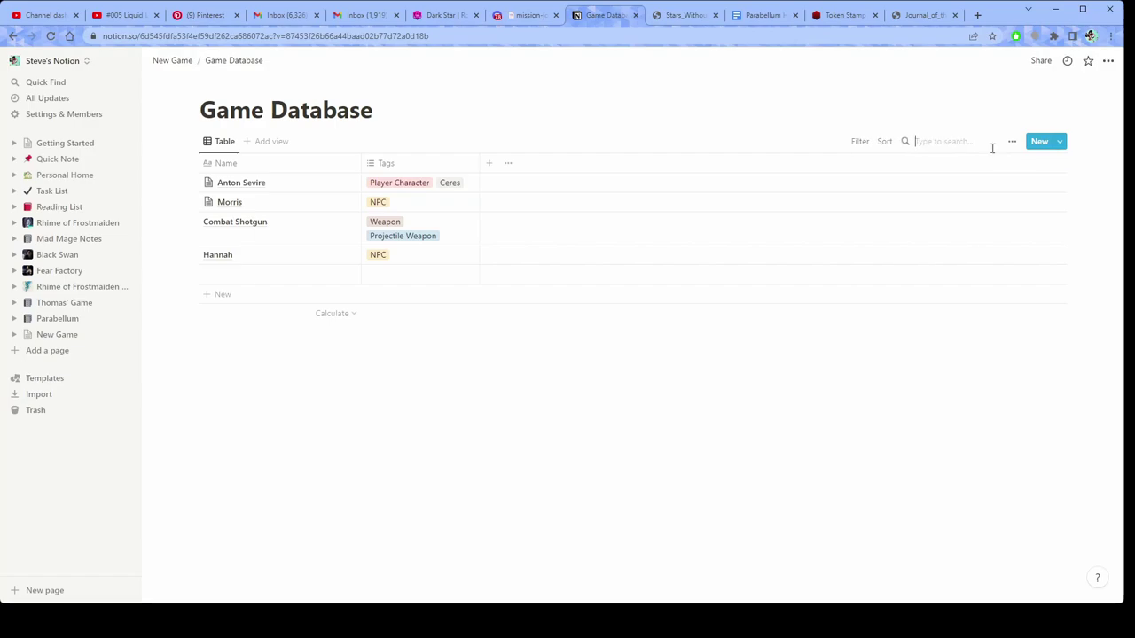
text(Hann)
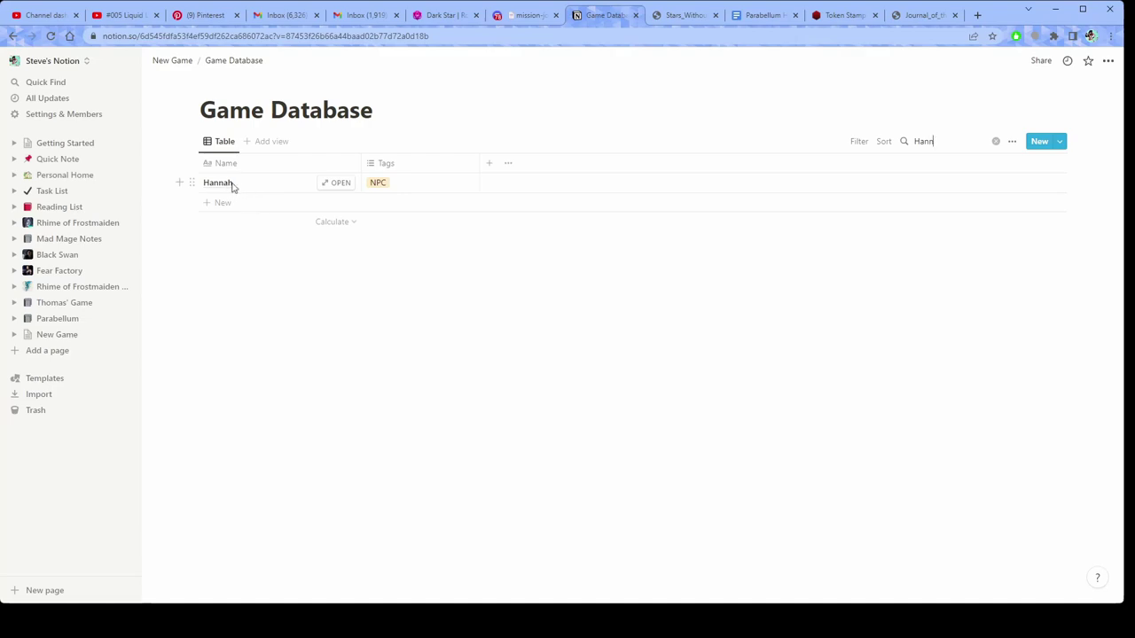
key(BackSpace)
key(BackSpace)
key(BackSpace)
key(BackSpace)
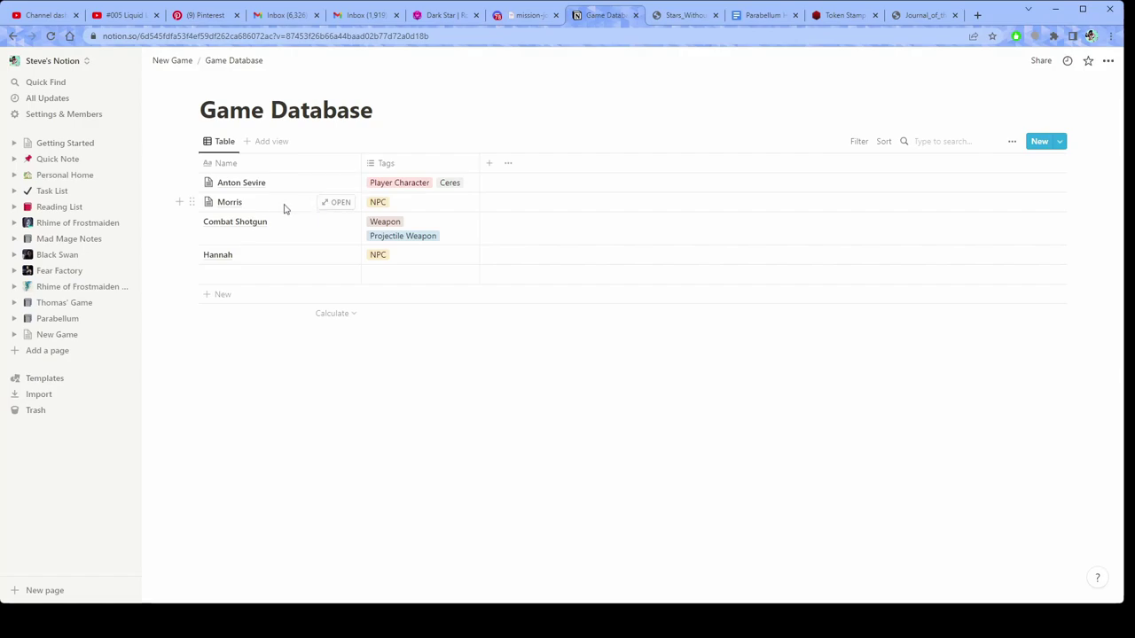
- Create a new Morris tag on the Morris entry alongside NPC
click(338, 205)
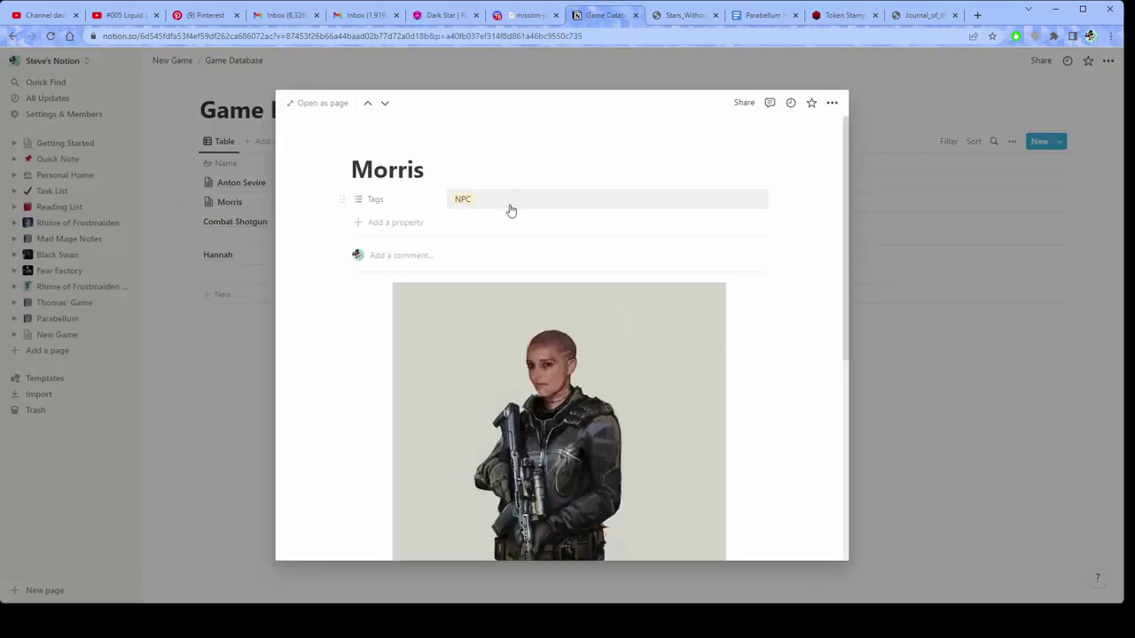
click(515, 201)
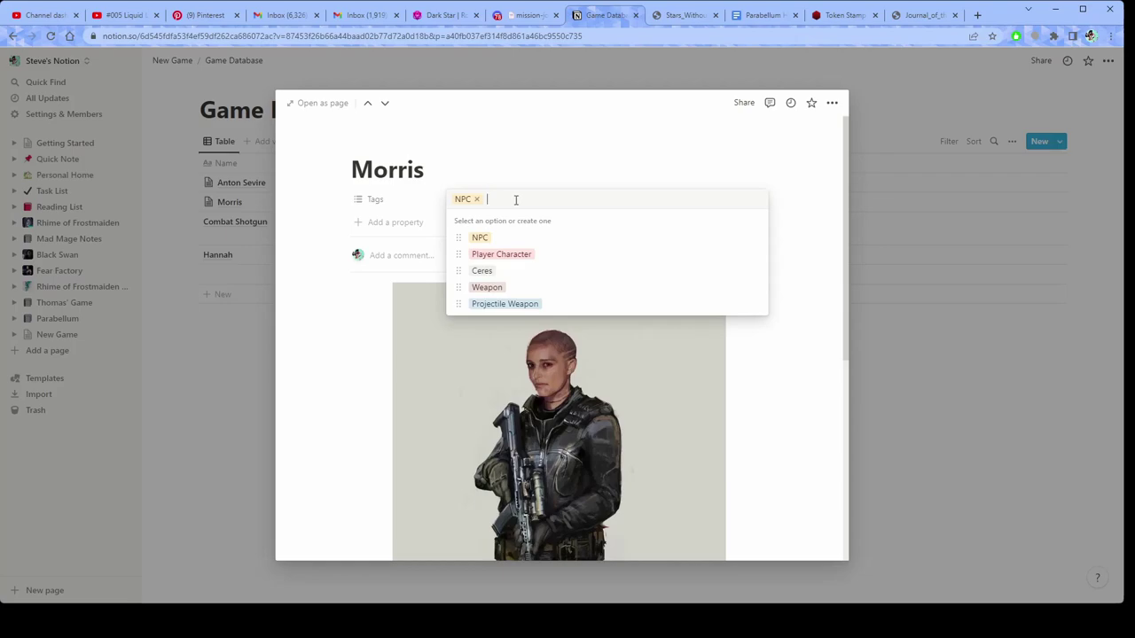
text(Morris)
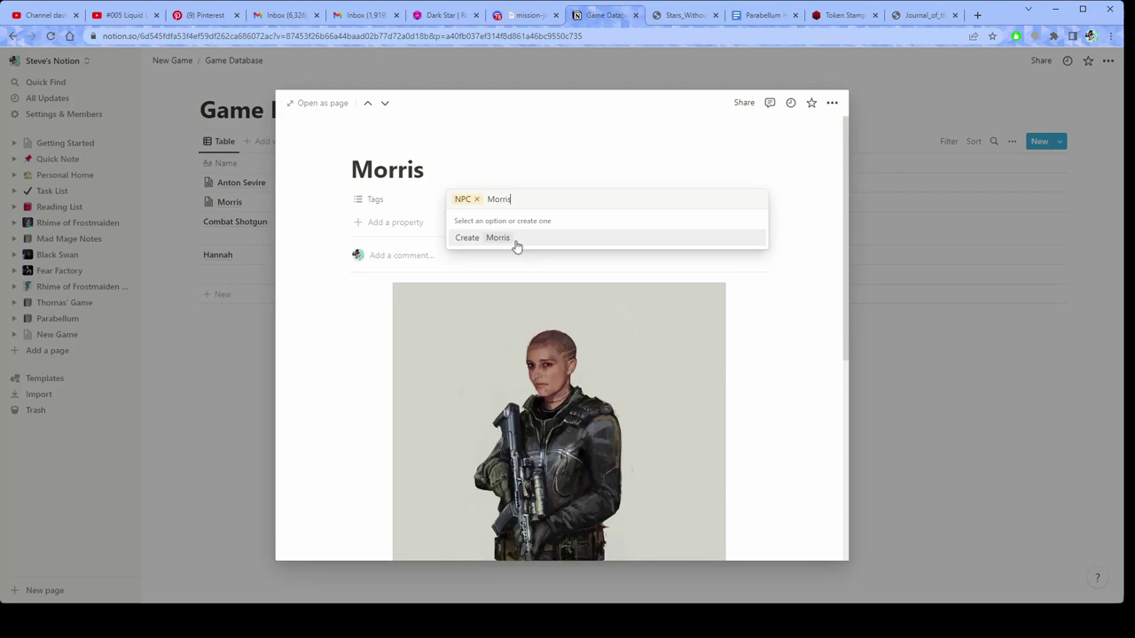
click(502, 240)
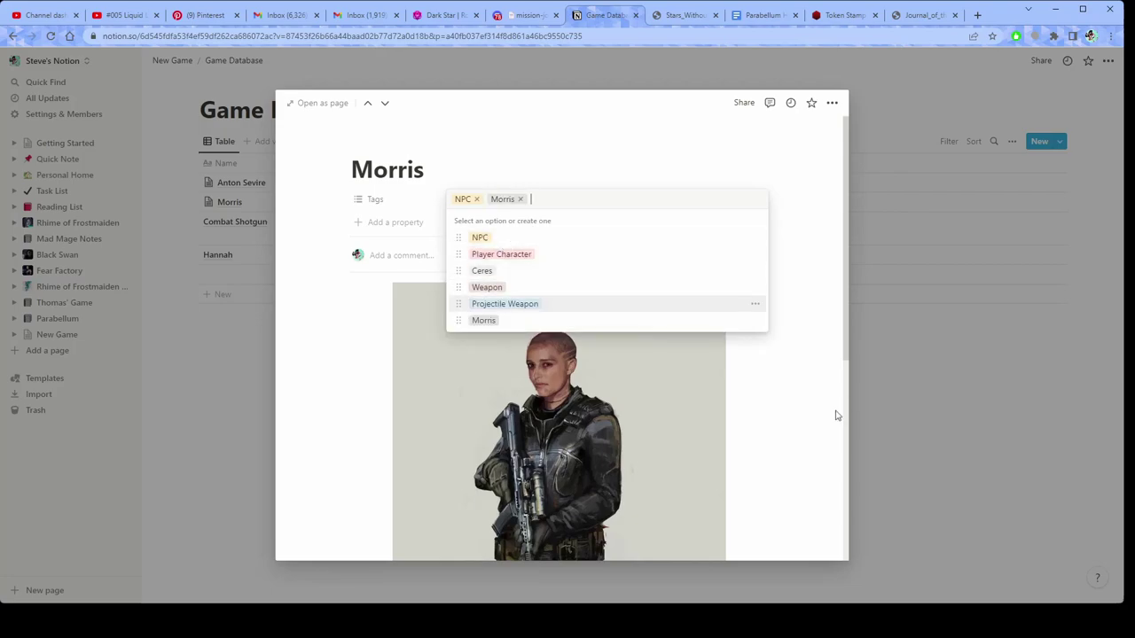
click(767, 451)
click(955, 420)
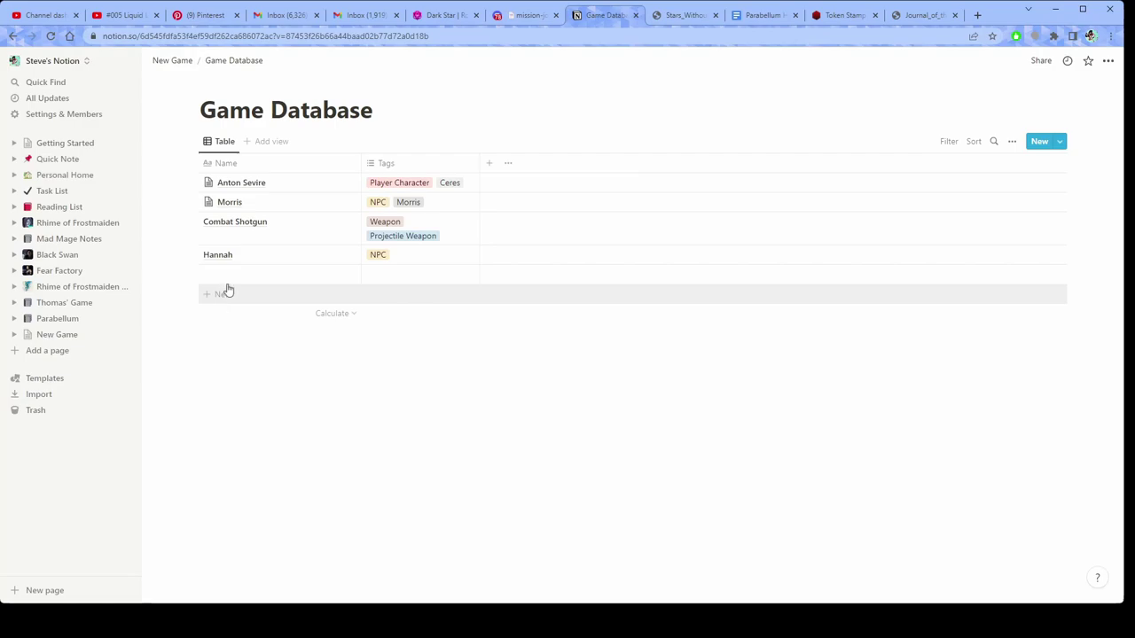
- Title the new entry Session 1 and tag it Morris
click(344, 279)
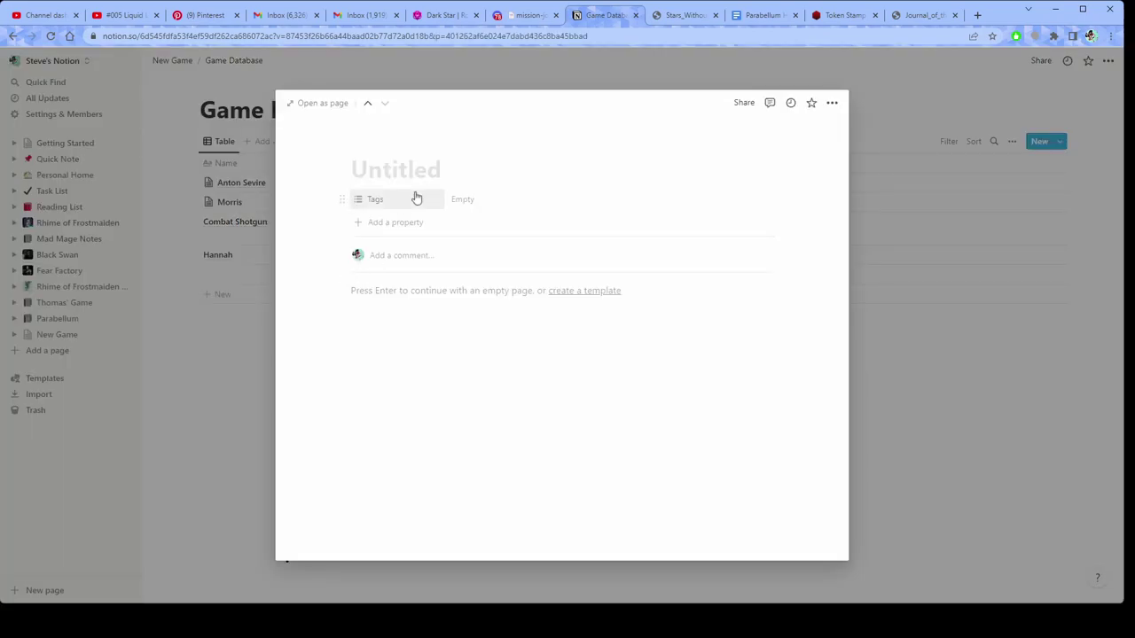
text(Session)
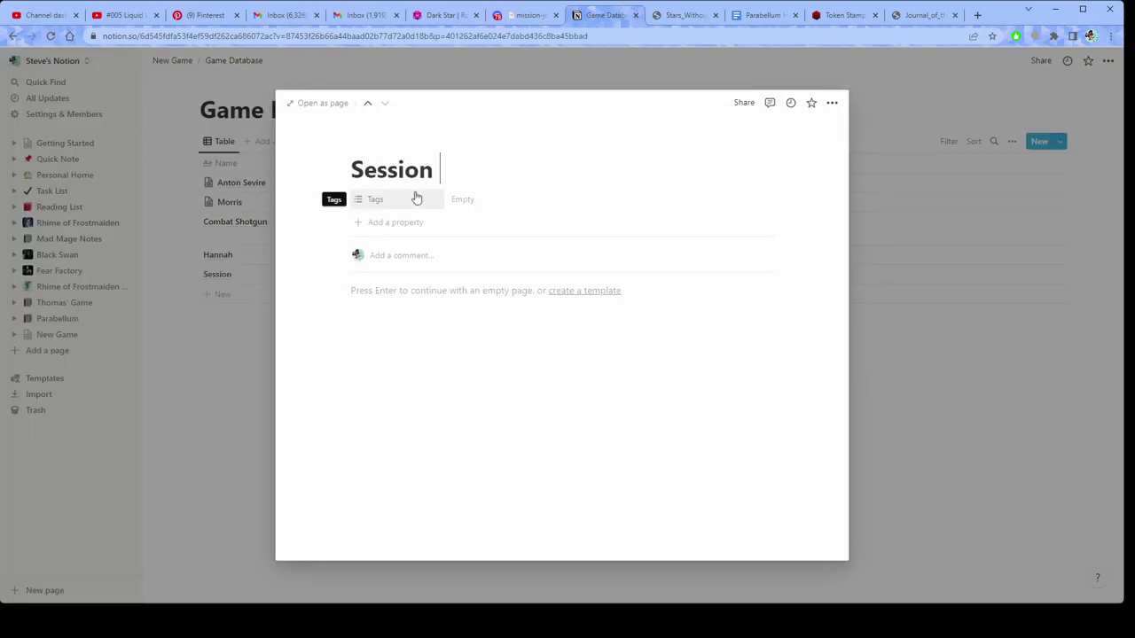
text( 1)
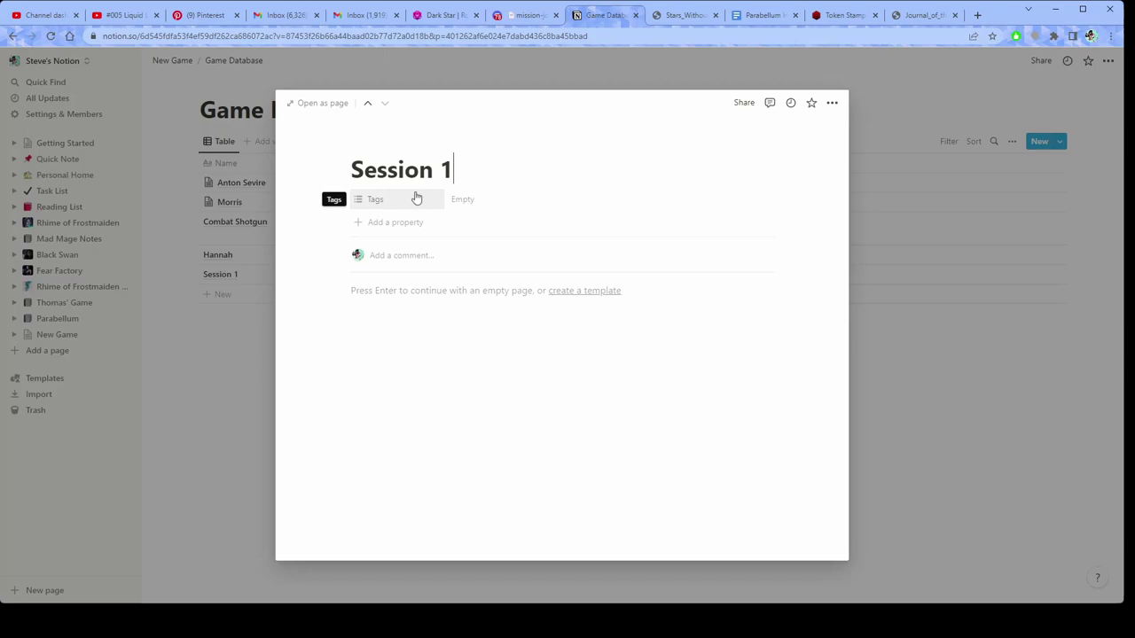
click(506, 204)
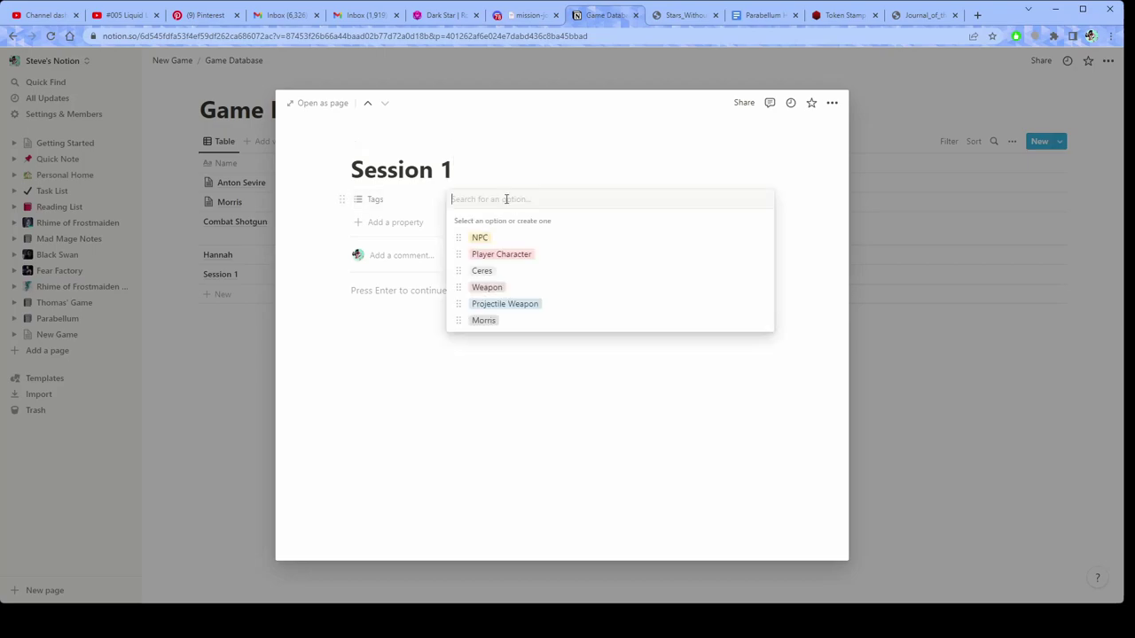
click(499, 326)
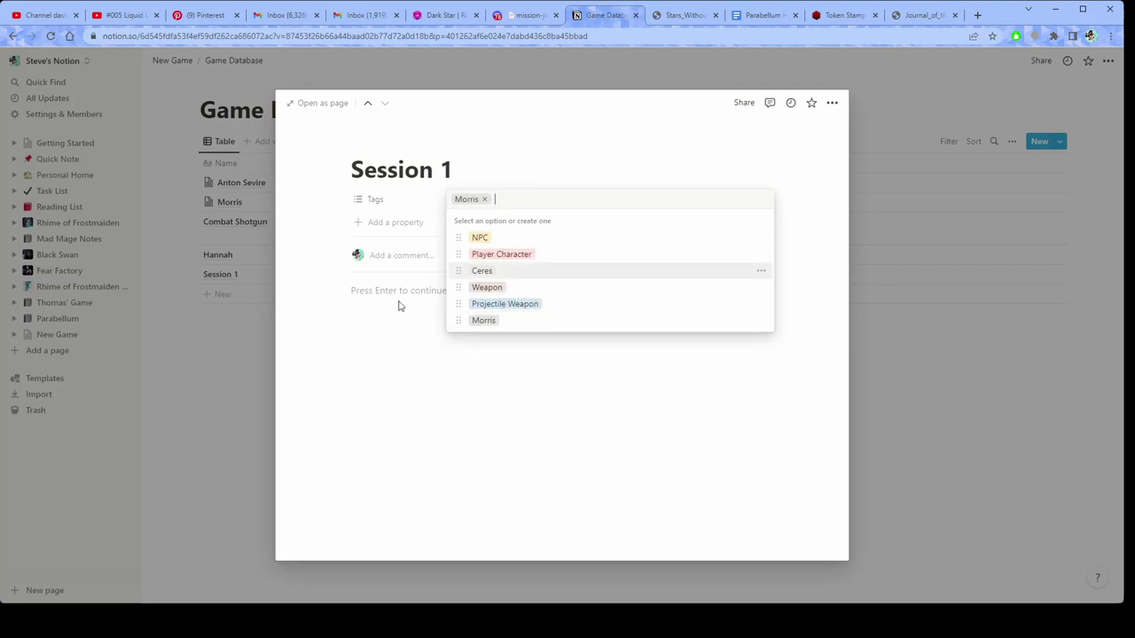
click(383, 328)
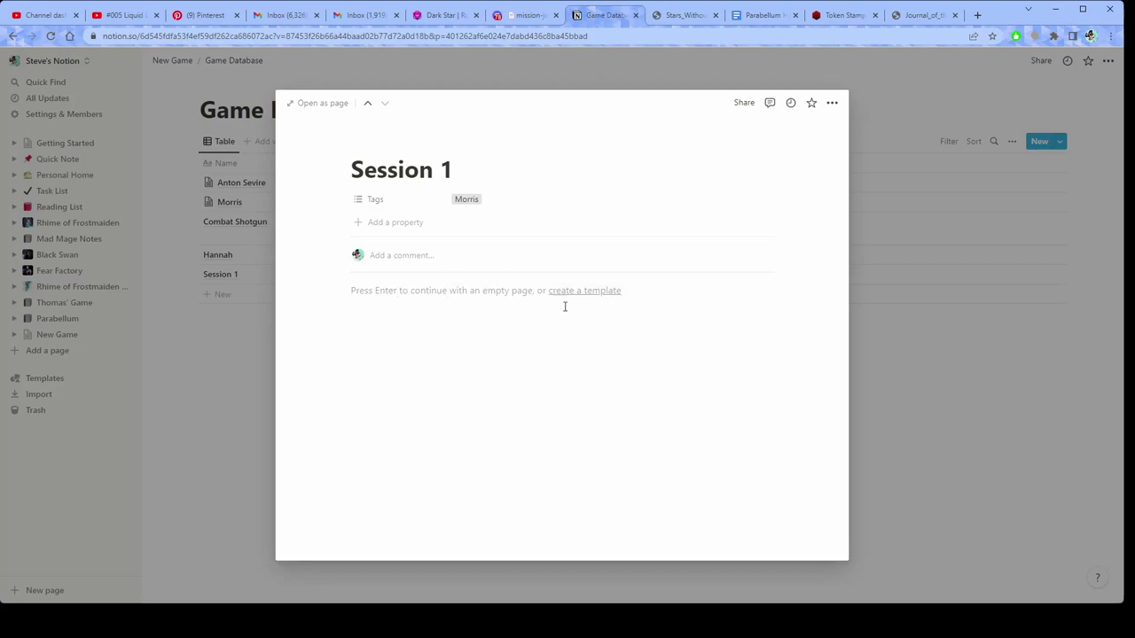
- Note that Morris hires the players to bomb the highwind facility, and add a new Session tag
click(420, 290)
text(M)
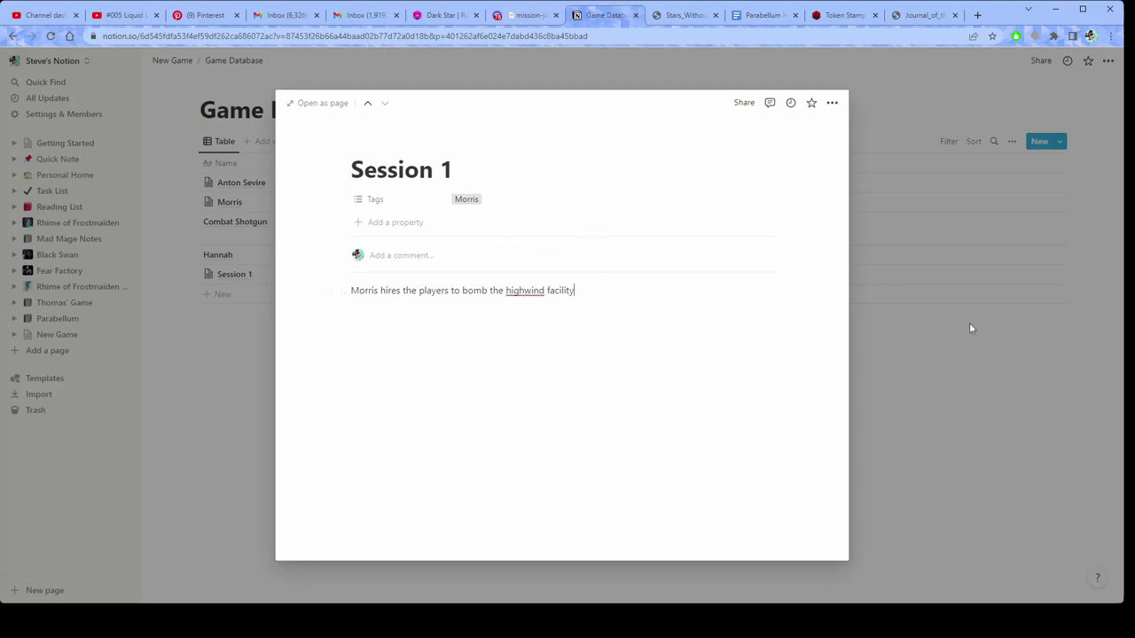
click(532, 200)
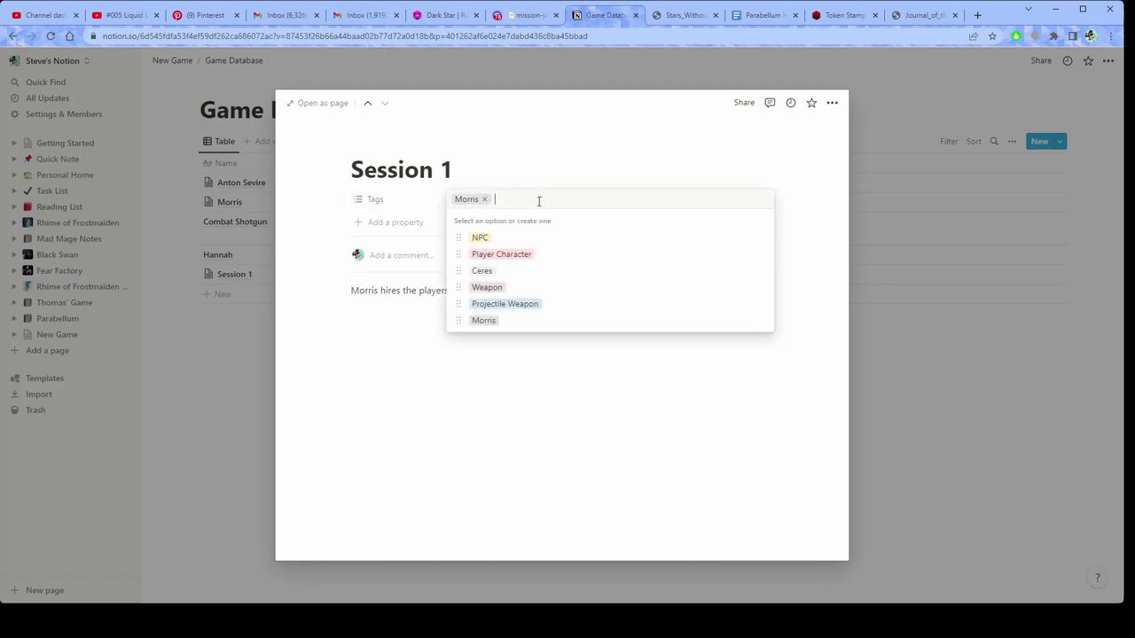
text(Session)
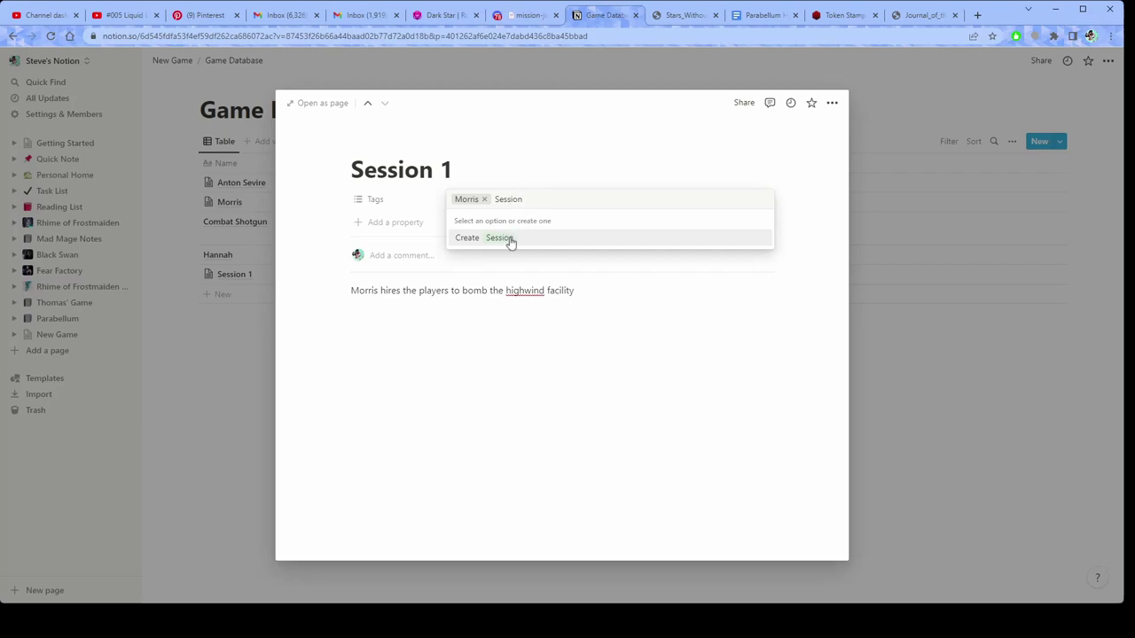
click(510, 241)
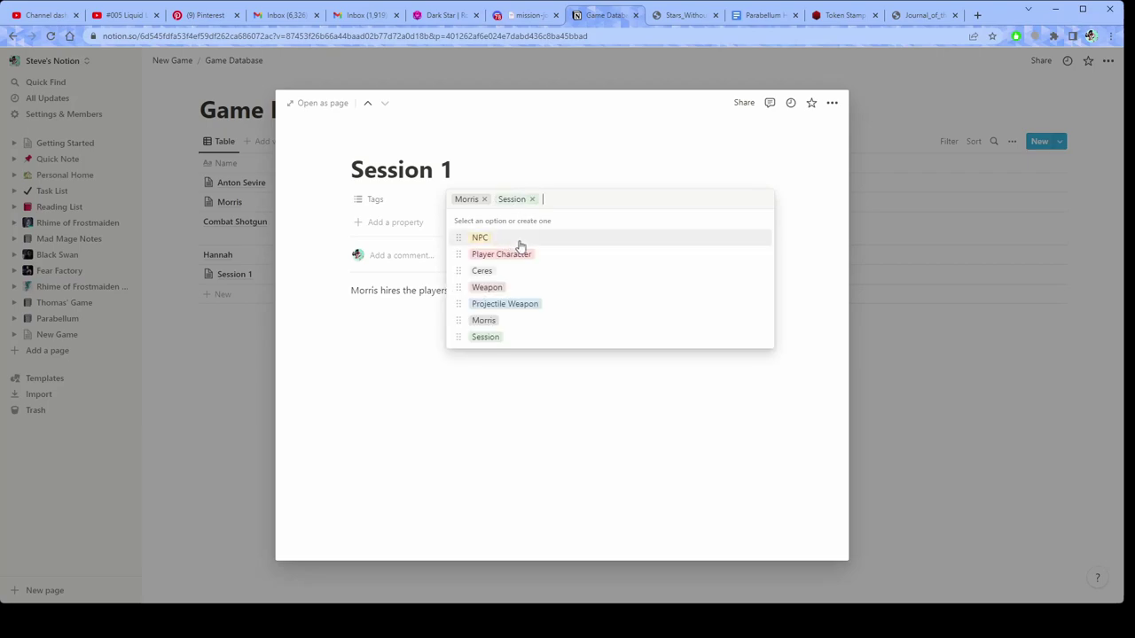
click(238, 350)
click(246, 362)
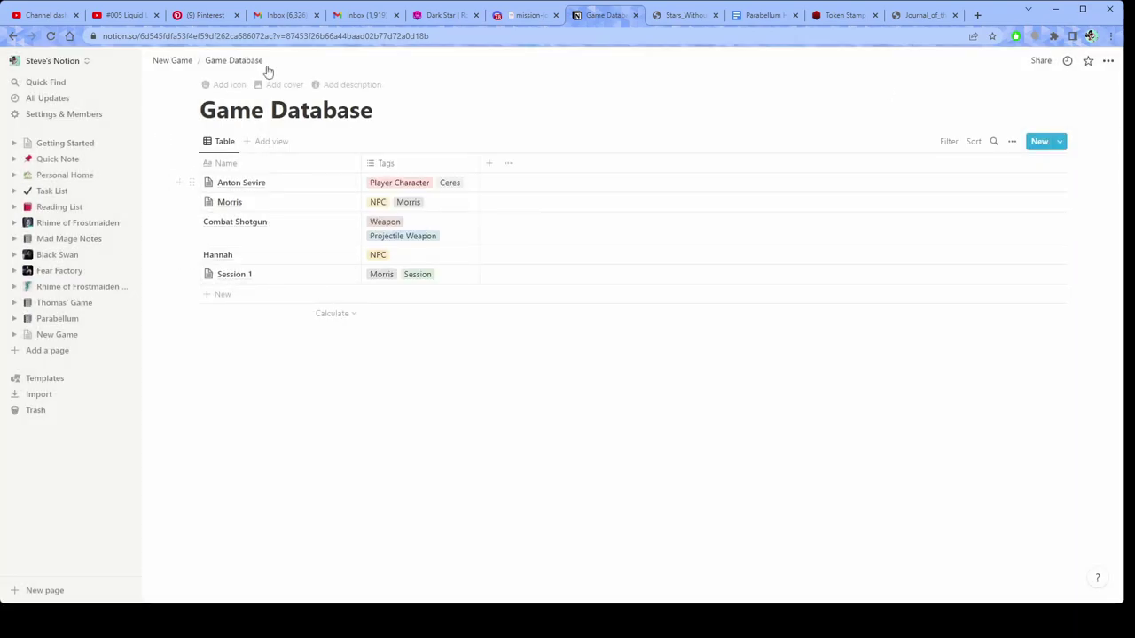
- Add a Session Notes sub-page to New Game
click(177, 63)
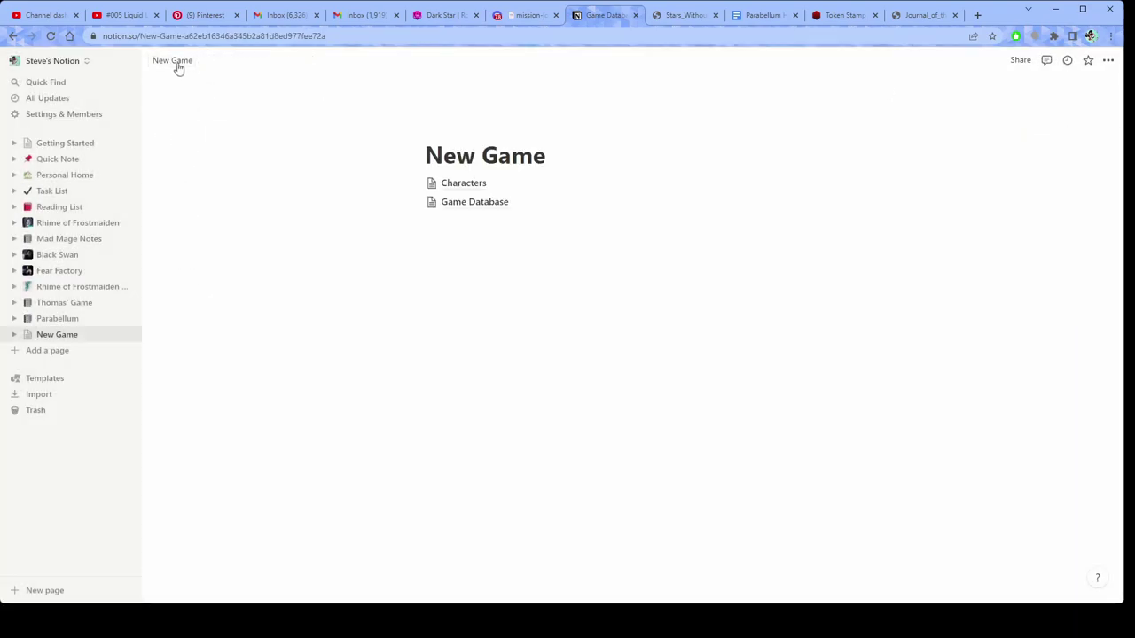
click(466, 226)
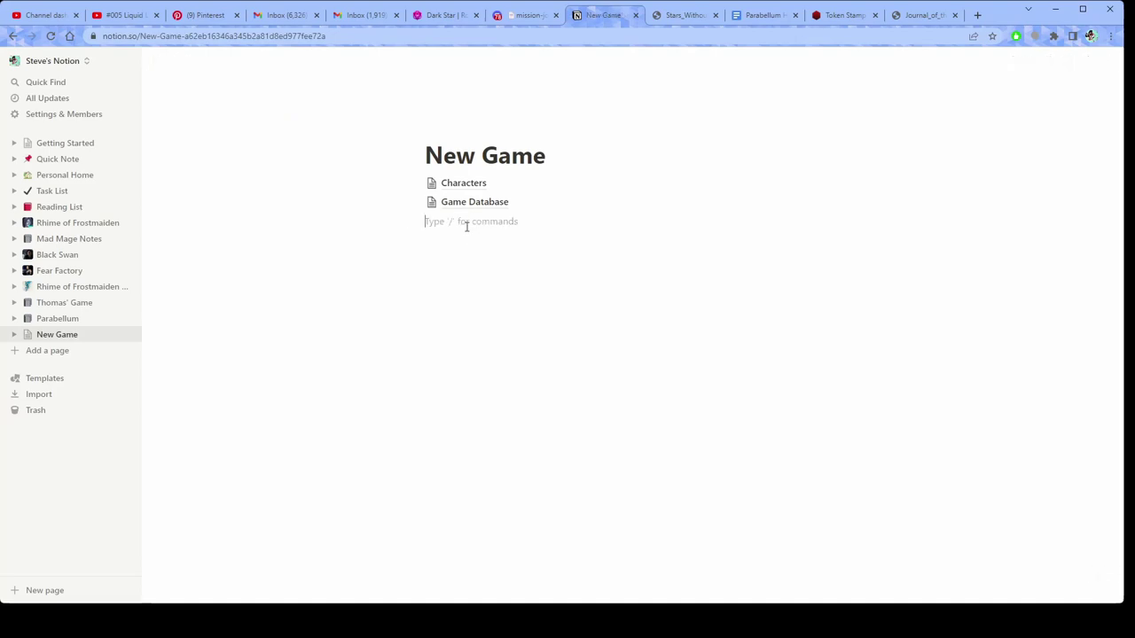
text(/)
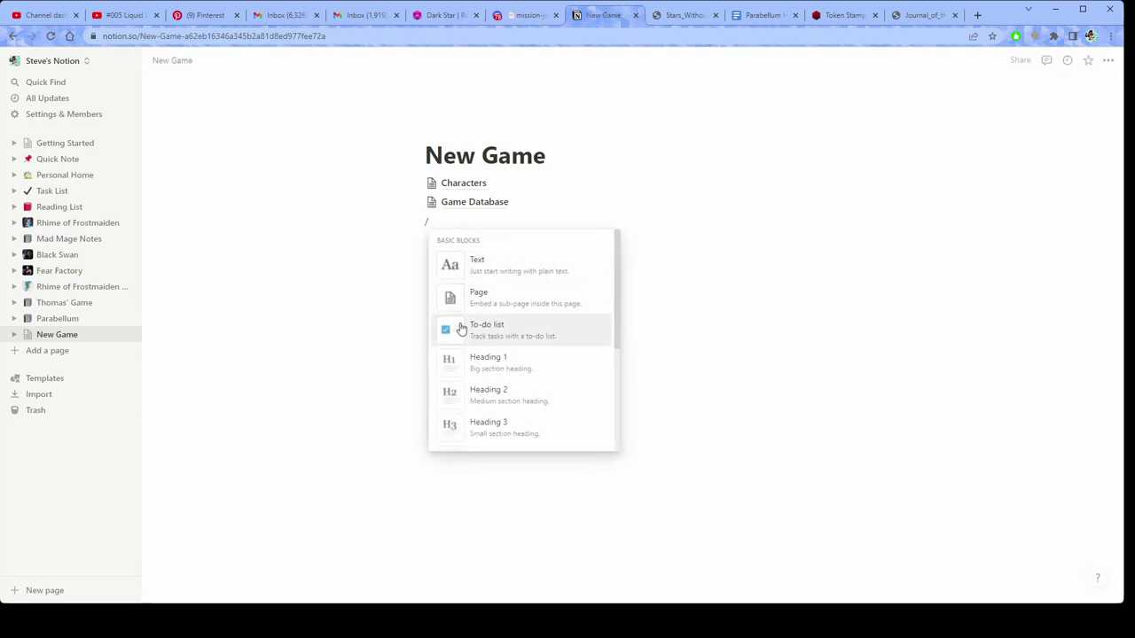
click(487, 301)
text(Session Notes)
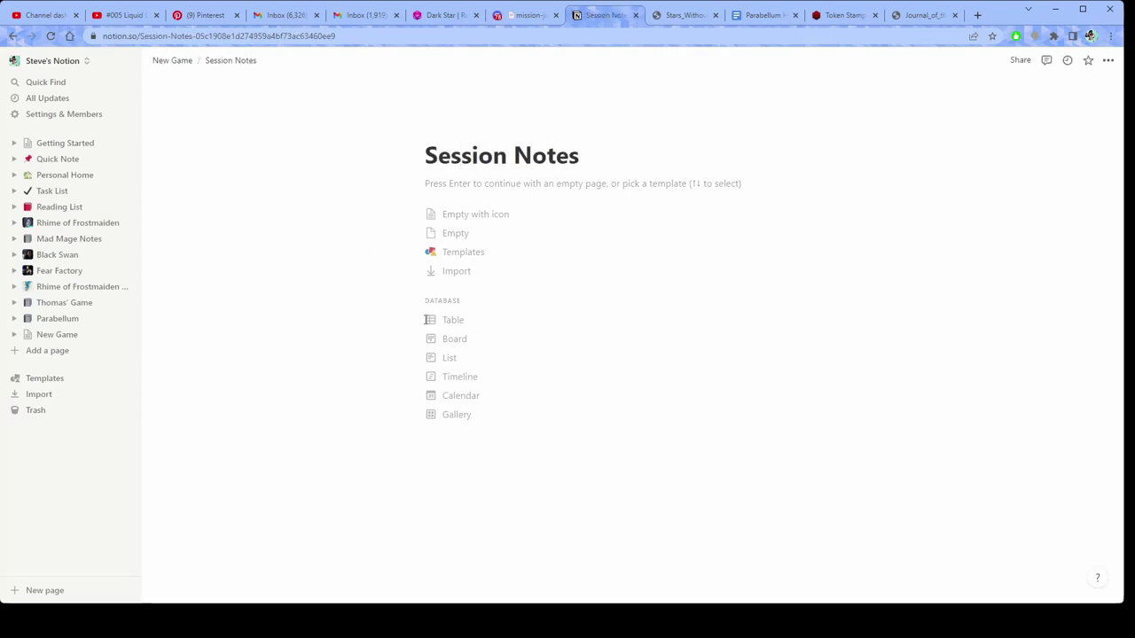
- Make it a Game Database table filtered to Tags contains Session
click(466, 324)
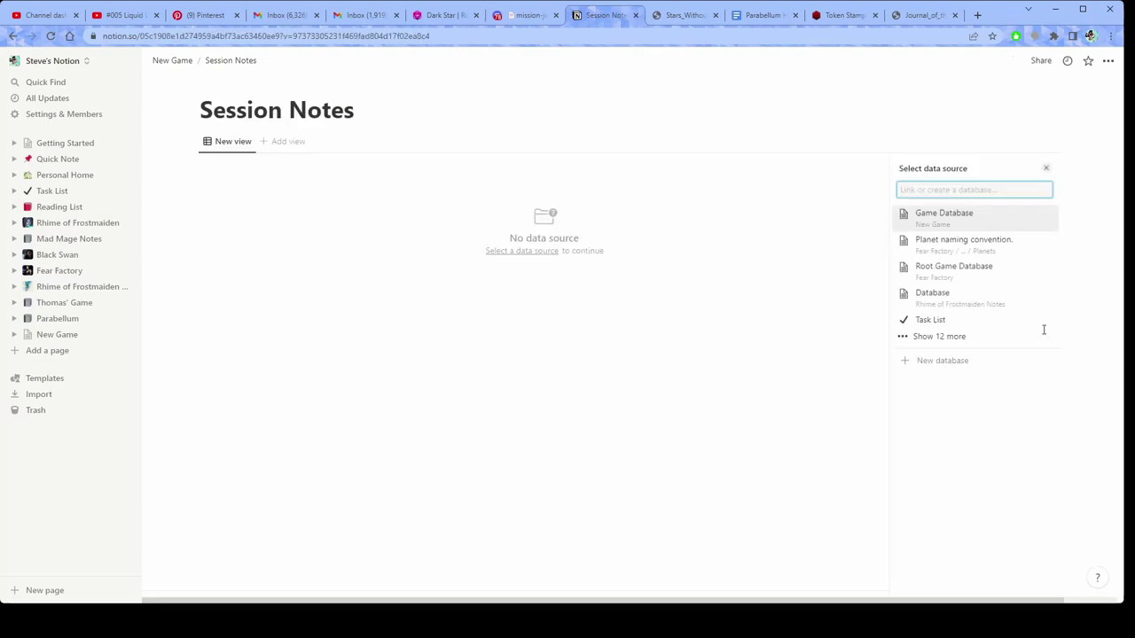
click(943, 218)
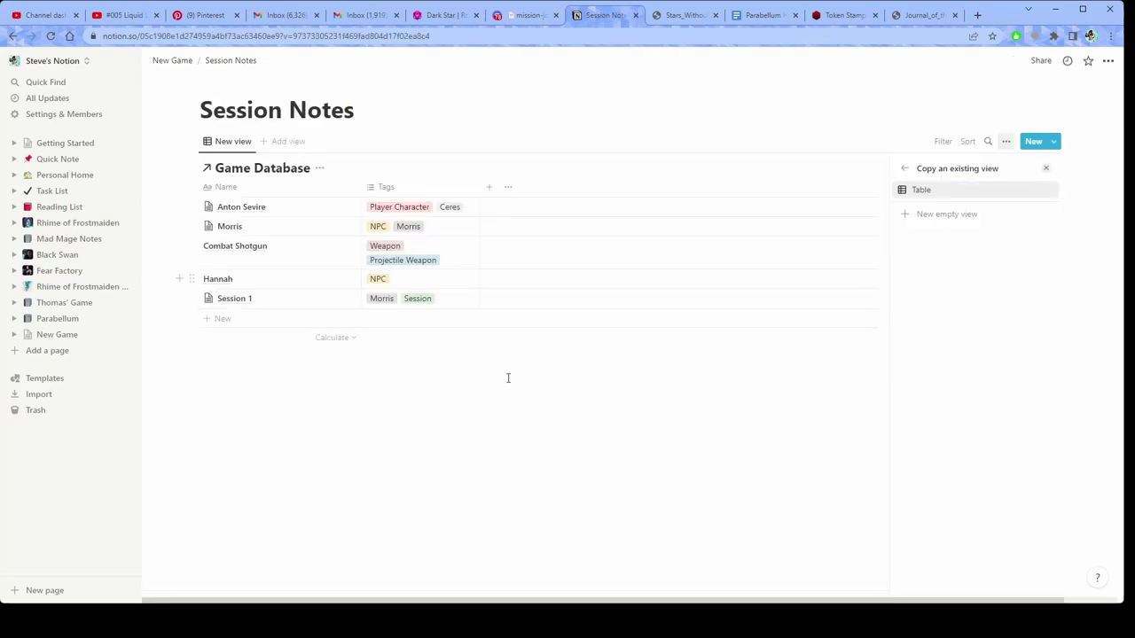
click(1005, 143)
click(918, 270)
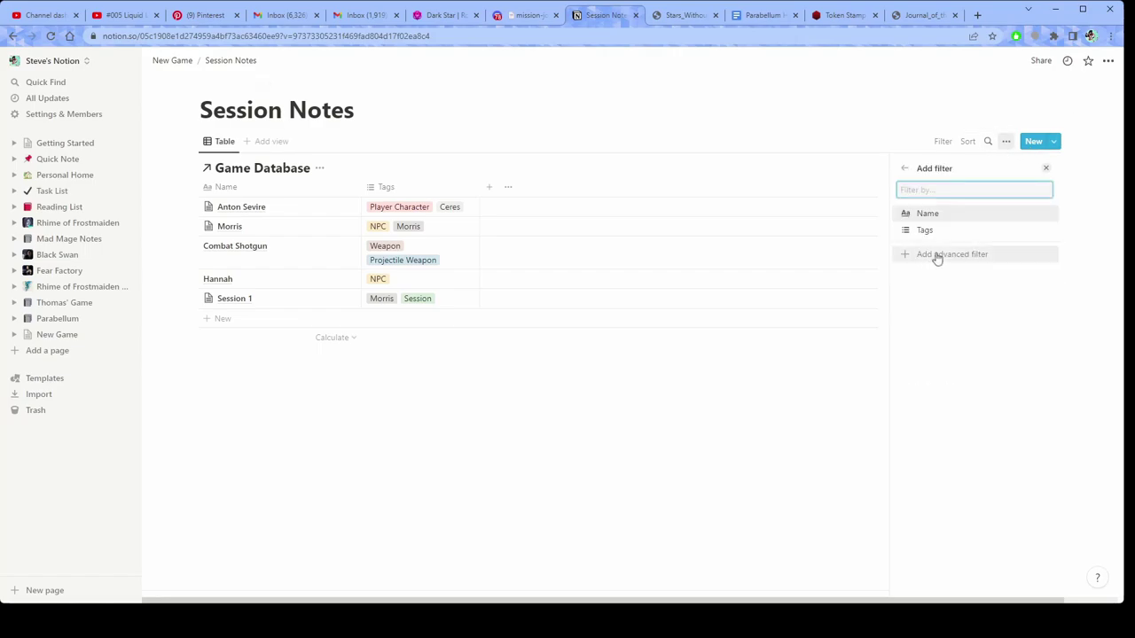
click(945, 238)
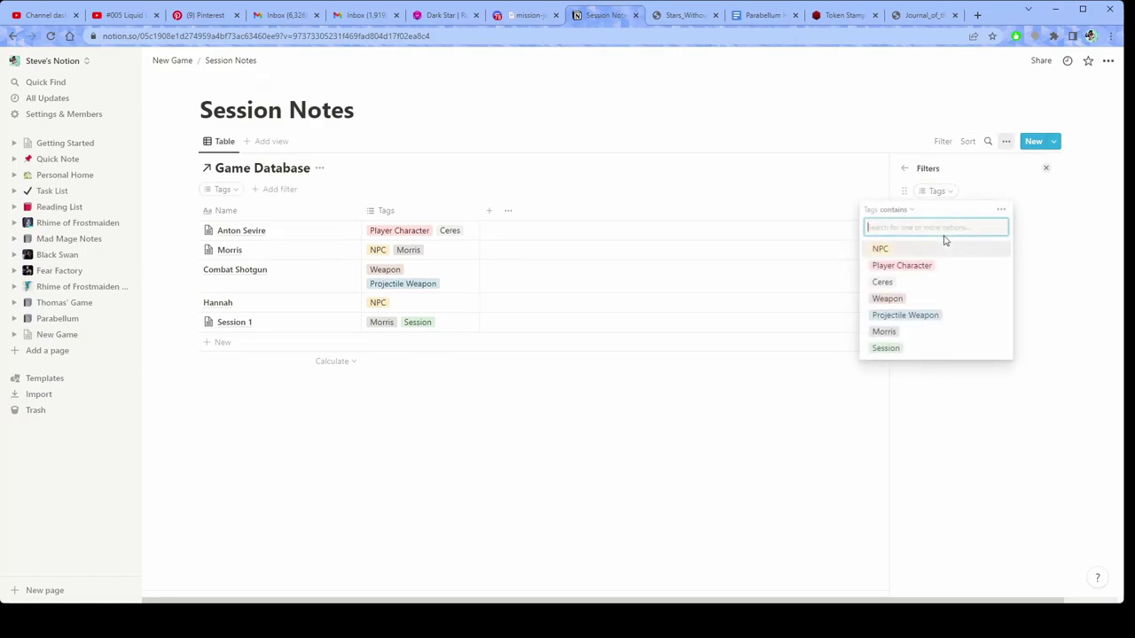
click(886, 348)
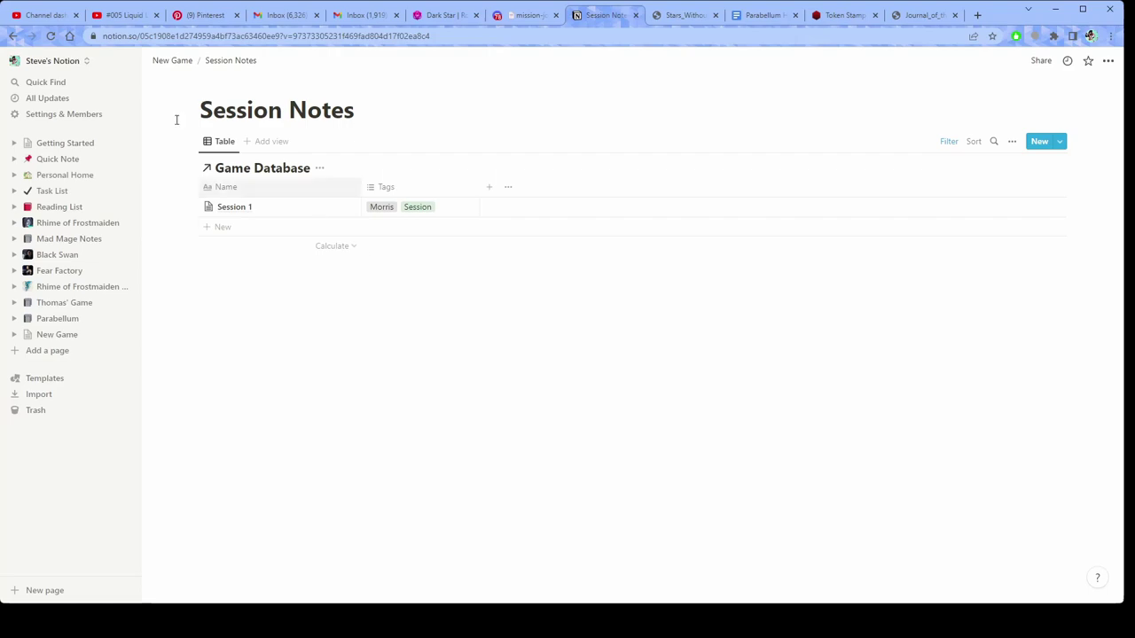
click(181, 64)
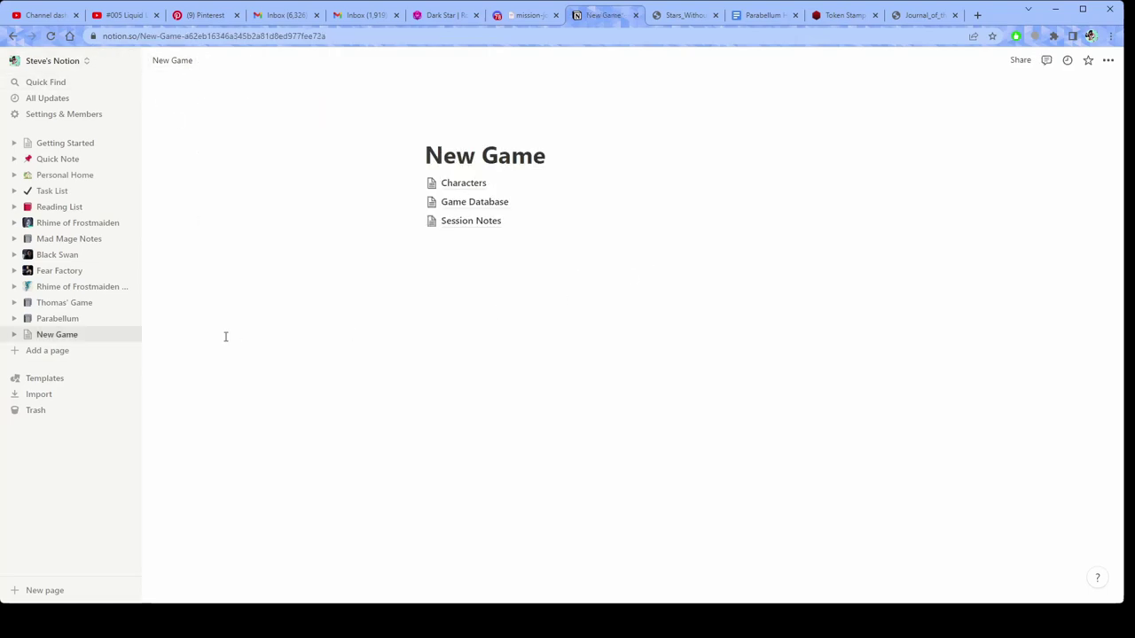
click(71, 287)
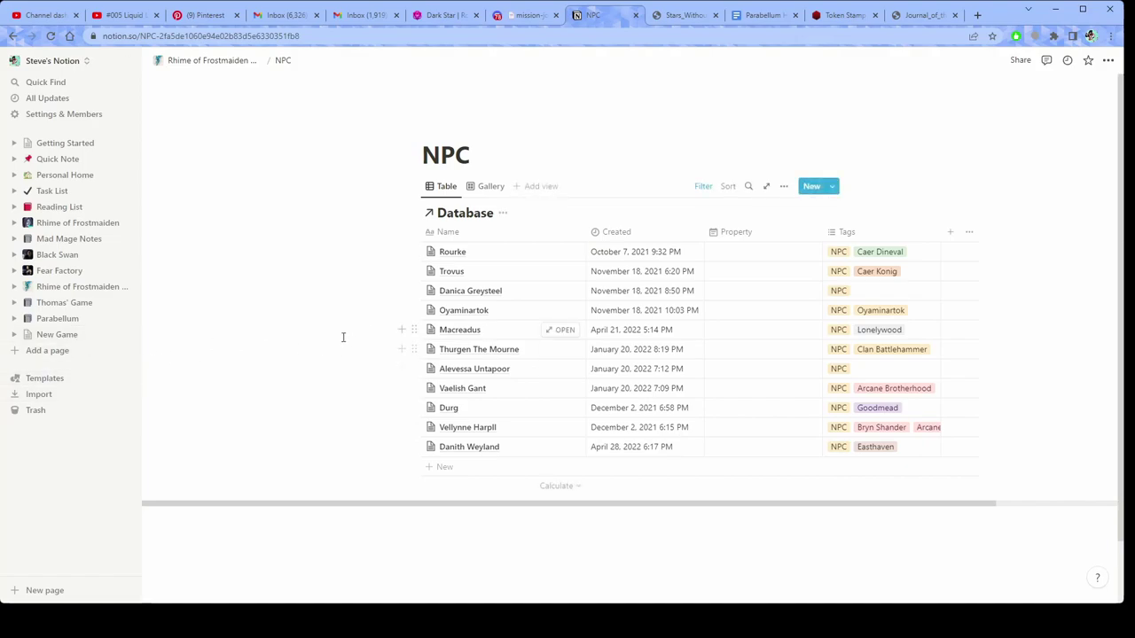
click(52, 334)
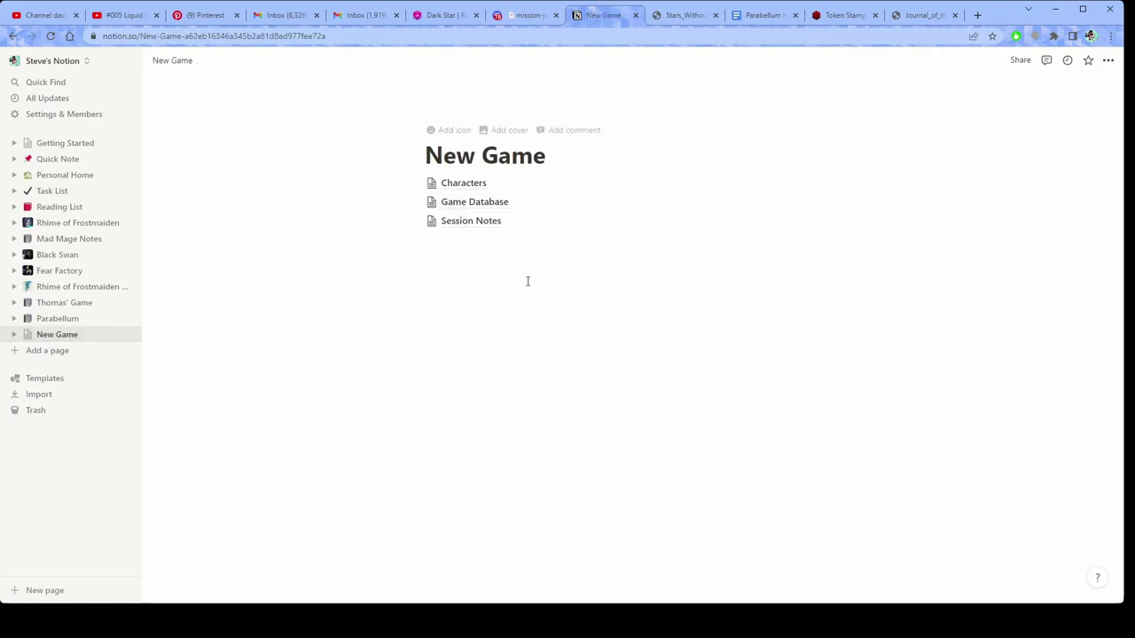